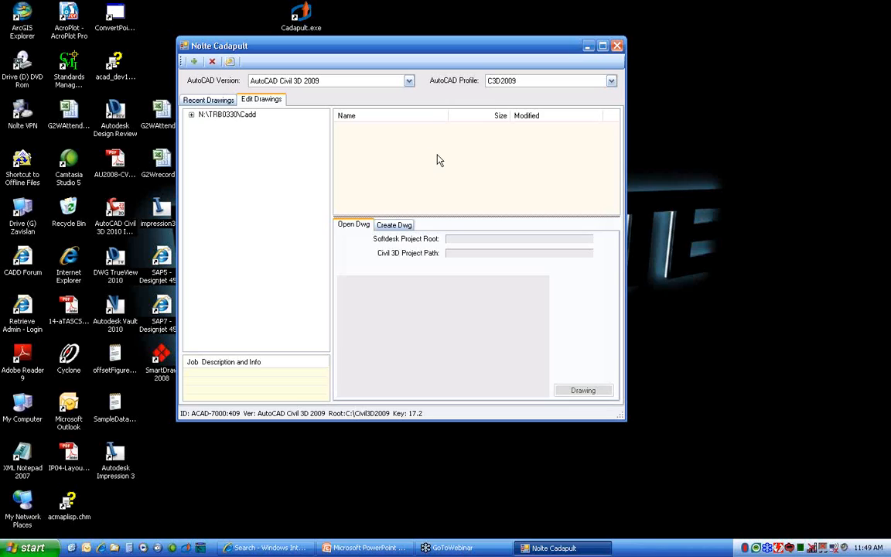
# Switch the AutoCAD version to AutoCAD Civil 3D Land Desktop Companion 2009 and review the profiles offered for it
pyautogui.click(303, 82)
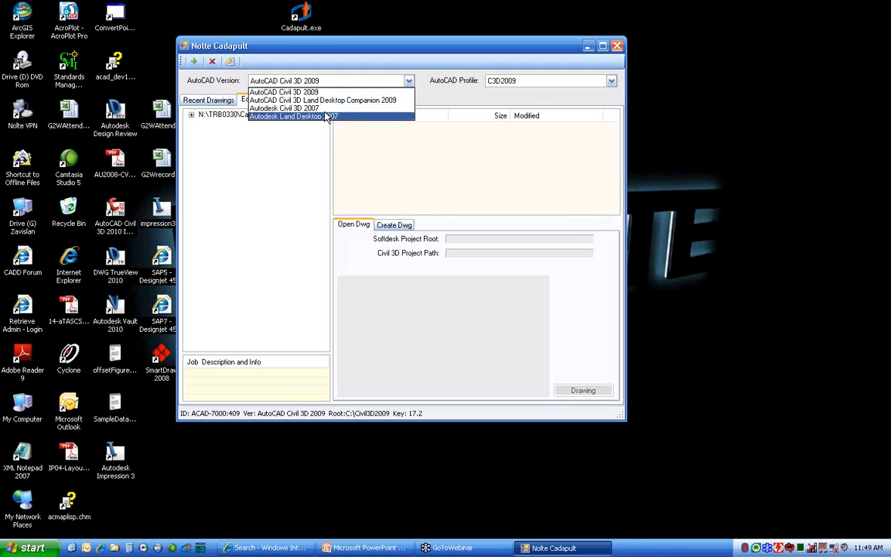
pyautogui.click(326, 101)
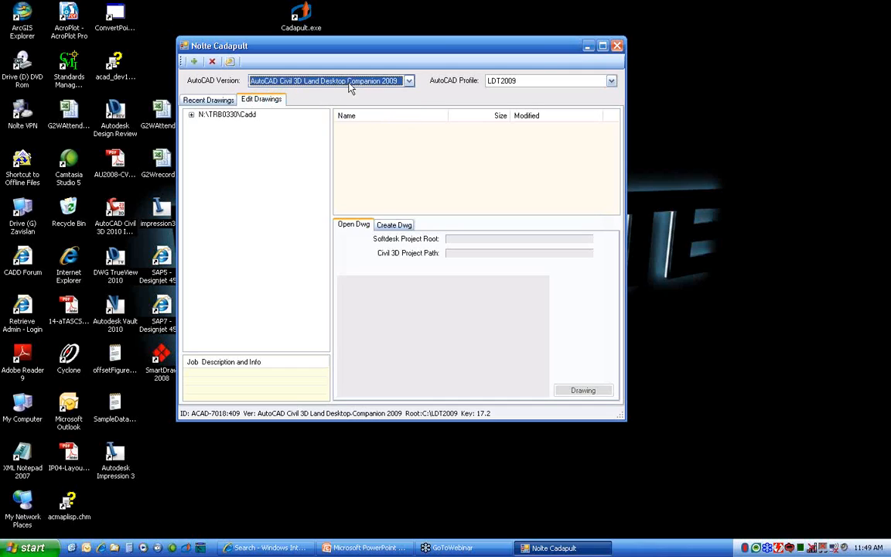
pyautogui.click(523, 82)
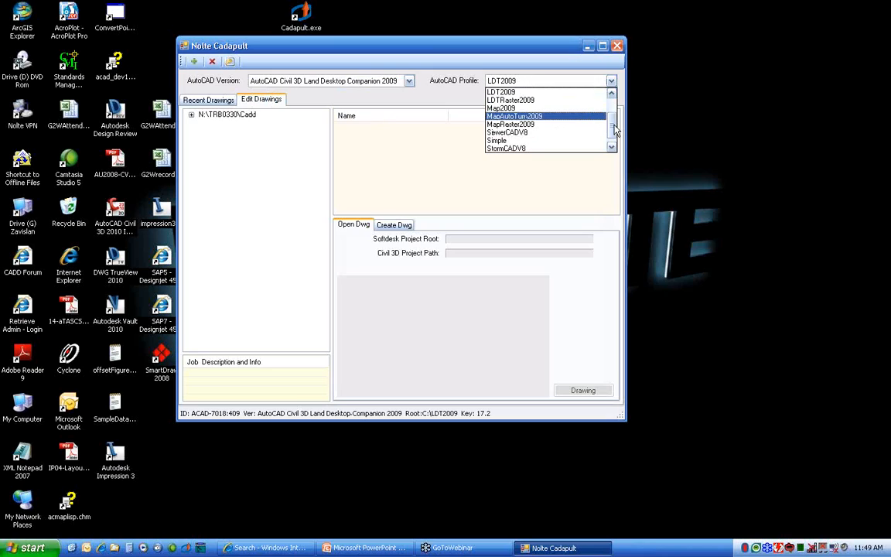
pyautogui.moveTo(615, 126)
pyautogui.mouseDown()
pyautogui.moveTo(617, 103)
pyautogui.moveTo(617, 122)
pyautogui.mouseUp()
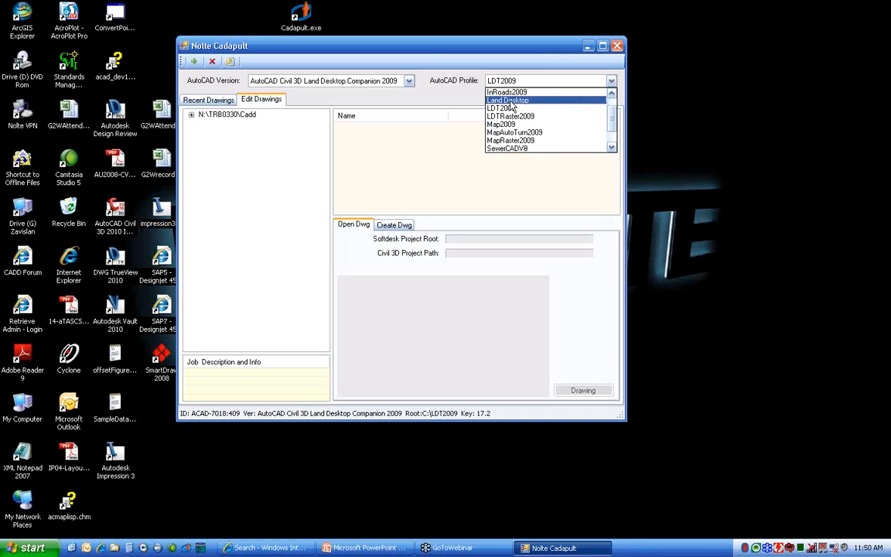
pyautogui.scroll(-1, 514, 130)
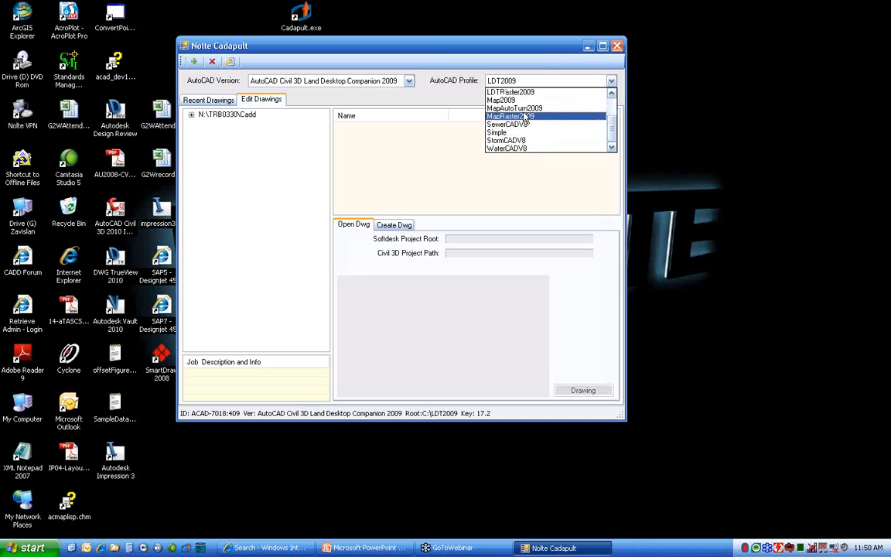
pyautogui.click(337, 84)
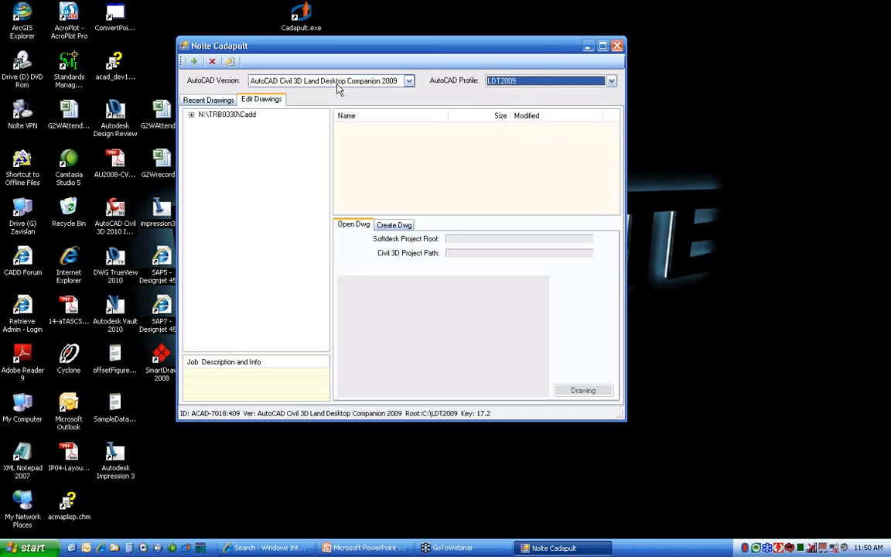
# Set the AutoCAD version to AutoCAD Civil 3D 2009 and choose the C3D2009 profile
pyautogui.click(338, 84)
pyautogui.click(314, 98)
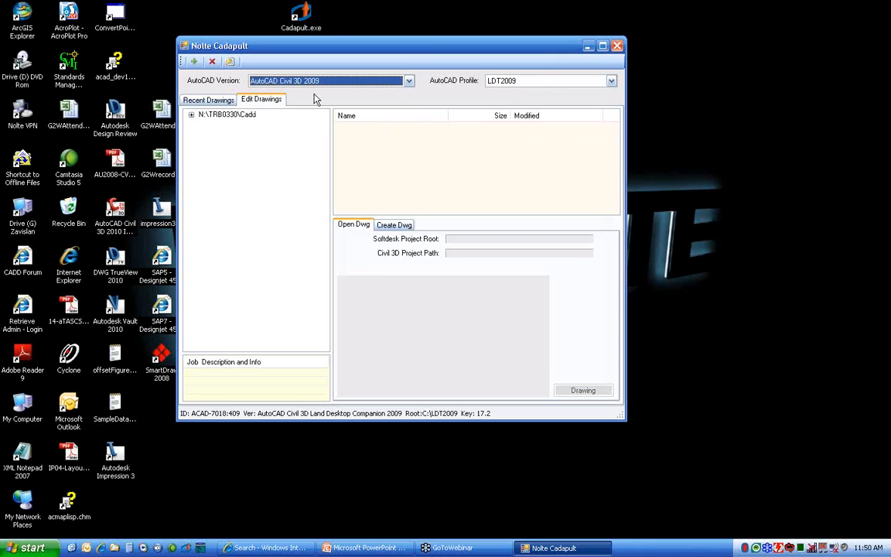
pyautogui.click(546, 80)
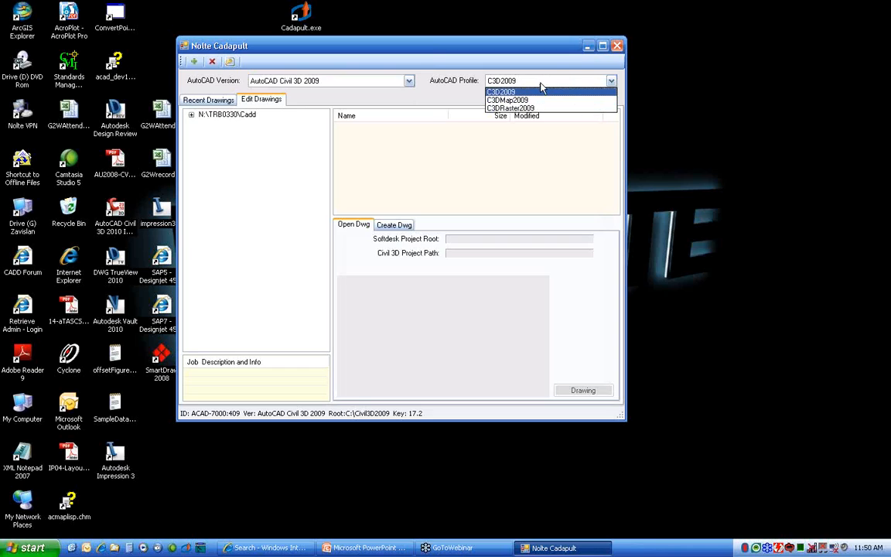
pyautogui.click(541, 90)
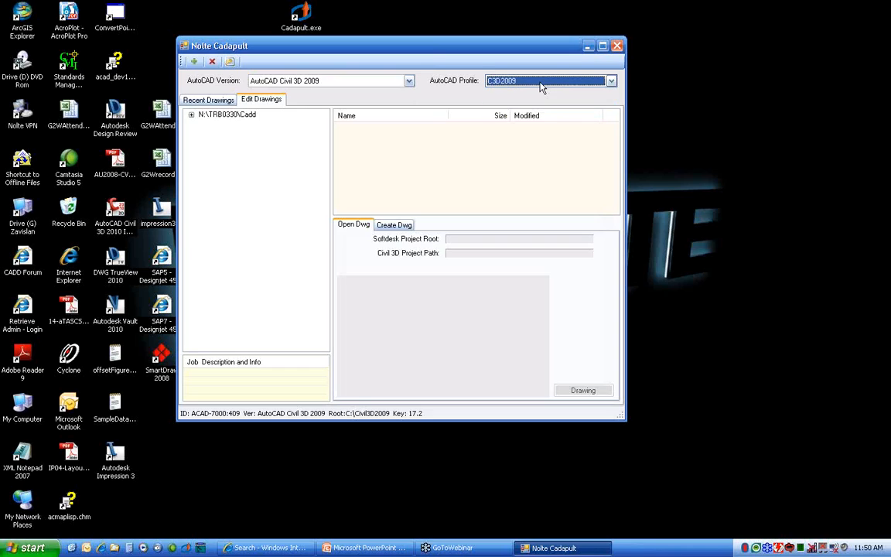
# Review the profiles offered for Autodesk Land Desktop 2007, and return the AutoCAD version to AutoCAD Civil 3D 2009
pyautogui.click(408, 82)
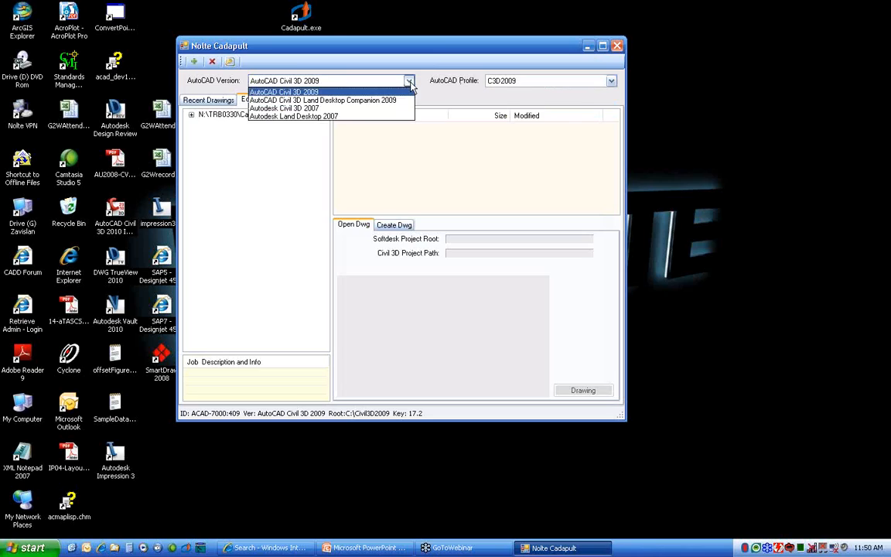
pyautogui.click(309, 116)
pyautogui.click(541, 80)
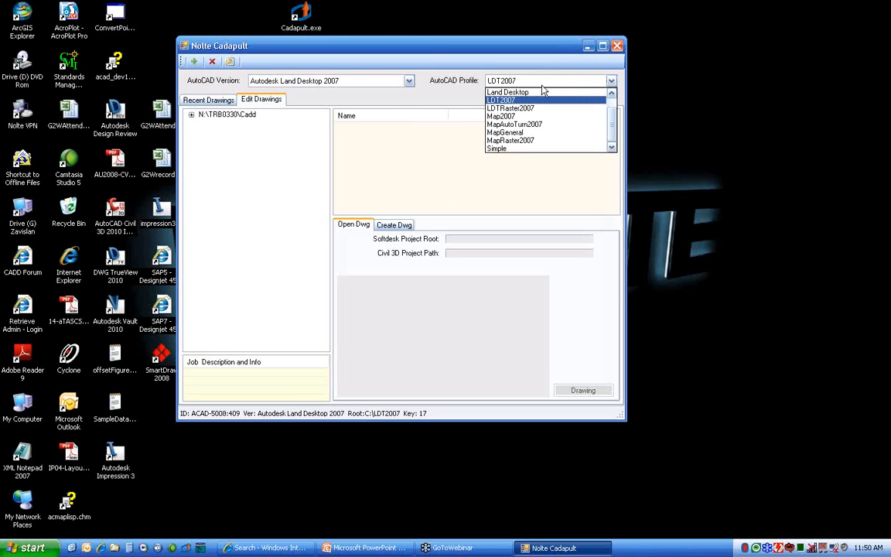
pyautogui.scroll(1, 532, 125)
pyautogui.scroll(-1, 532, 126)
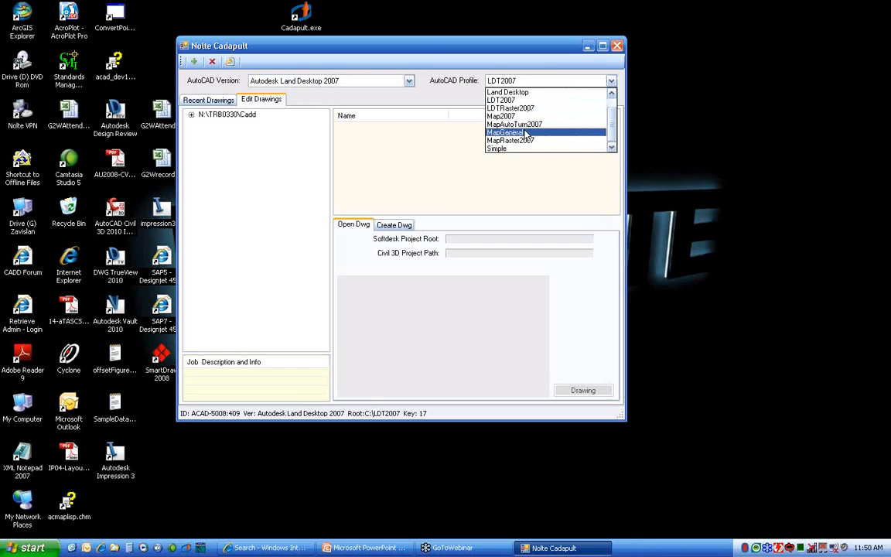
pyautogui.click(410, 82)
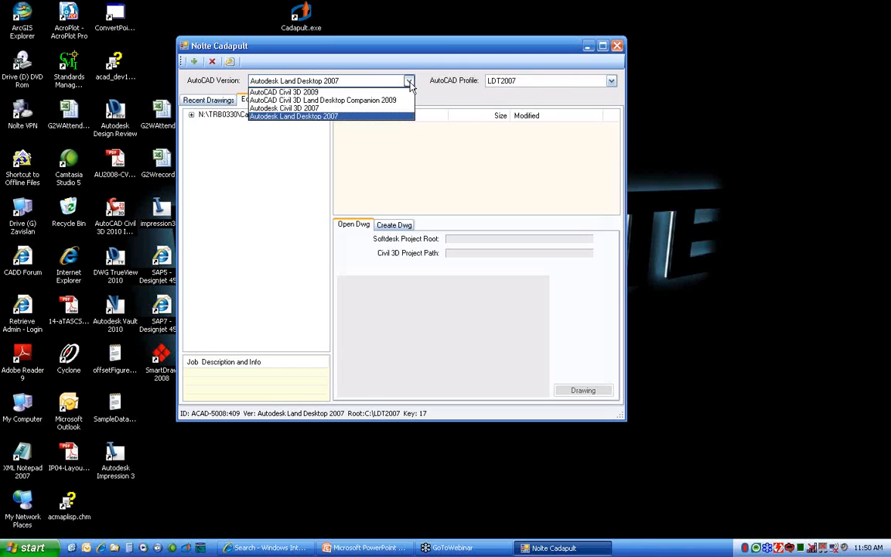
pyautogui.click(325, 92)
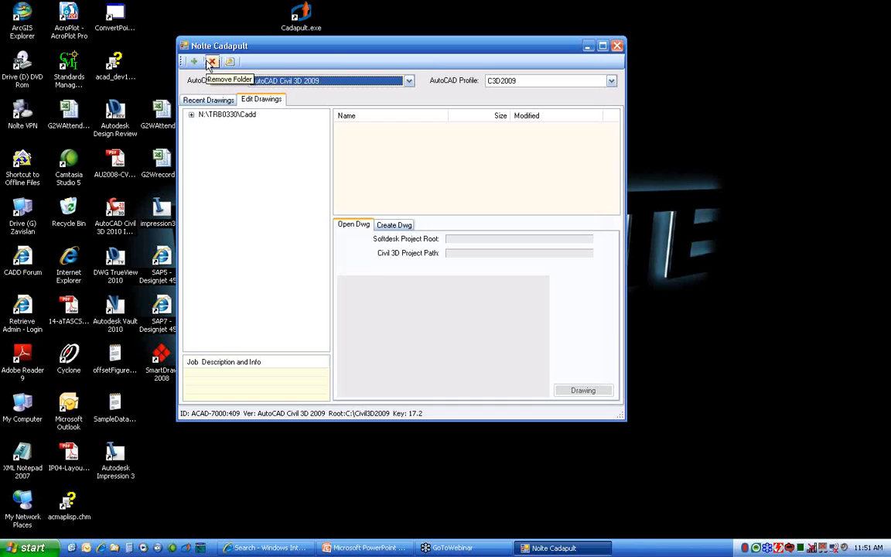
# Add the TRB0109 folder from the N: project drive to the drawings tree as a new job folder
pyautogui.rightClick(227, 148)
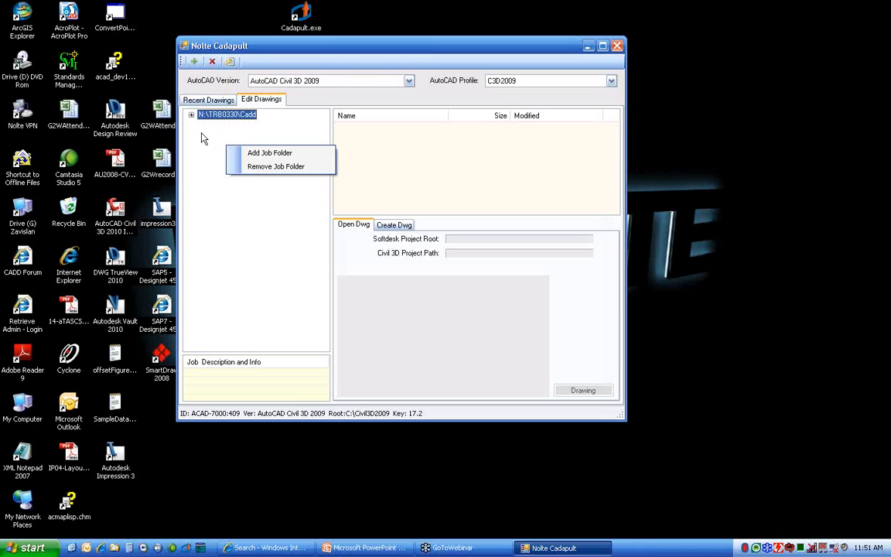
pyautogui.click(280, 154)
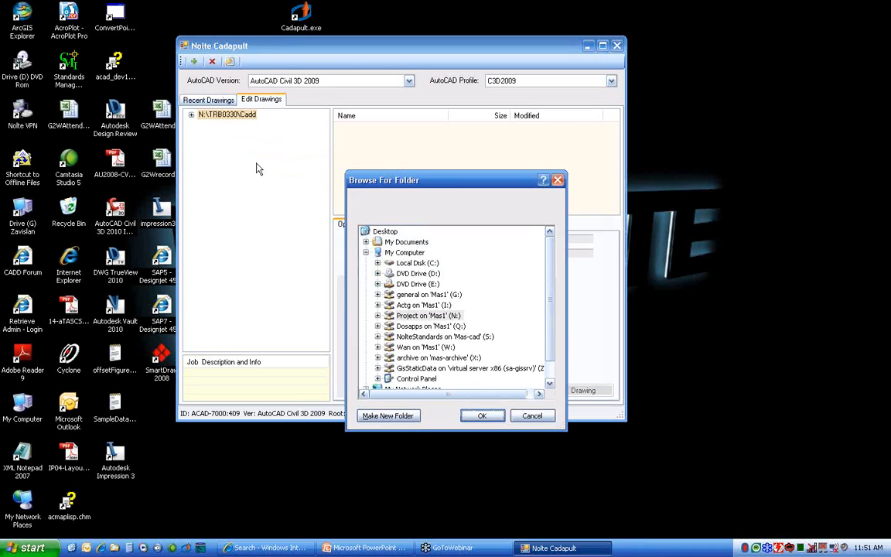
pyautogui.moveTo(401, 180); pyautogui.dragTo(378, 126)
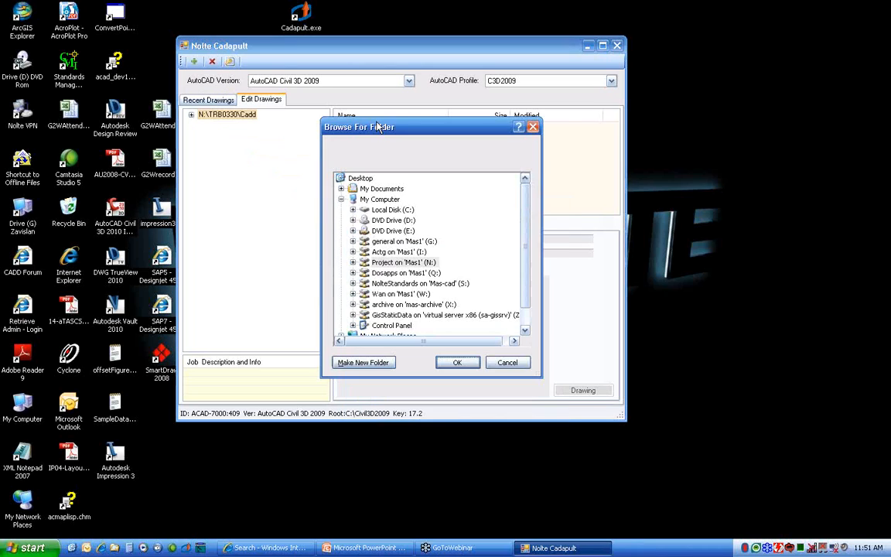
pyautogui.click(353, 262)
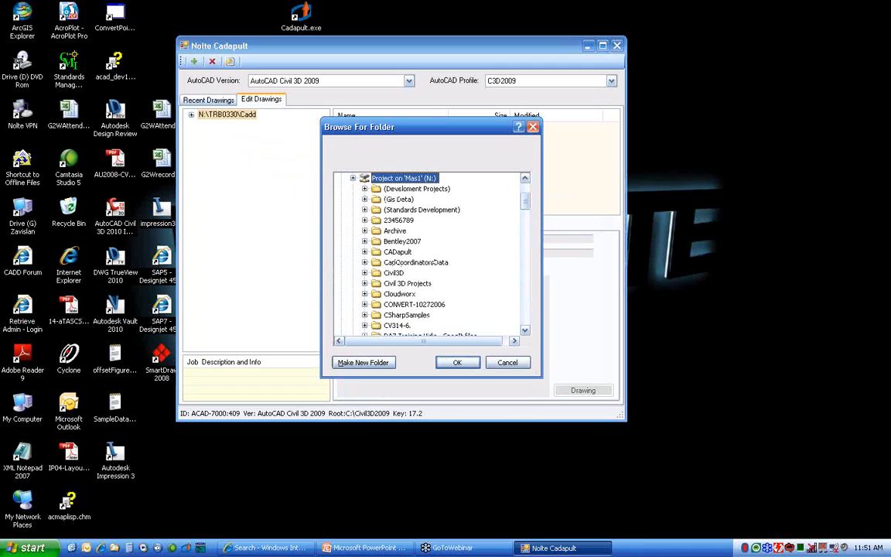
pyautogui.scroll(-20, 353, 262)
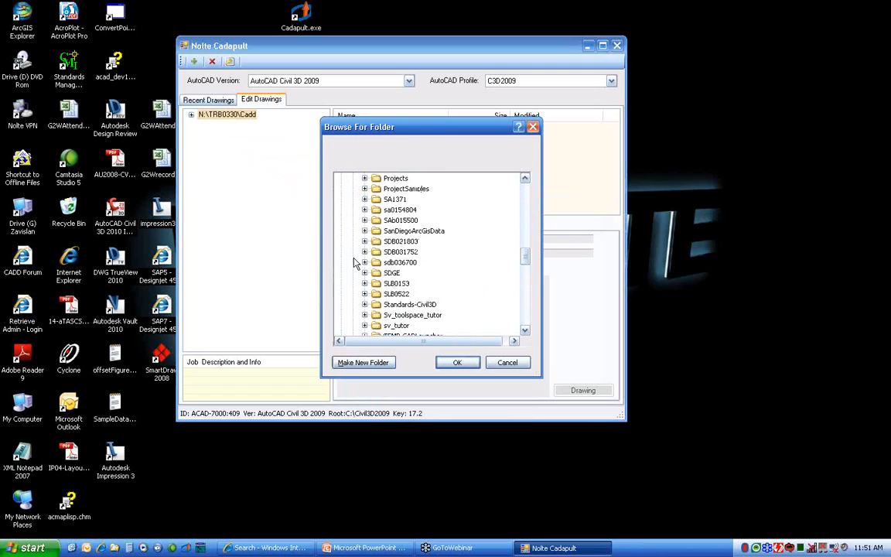
pyautogui.scroll(-5, 353, 262)
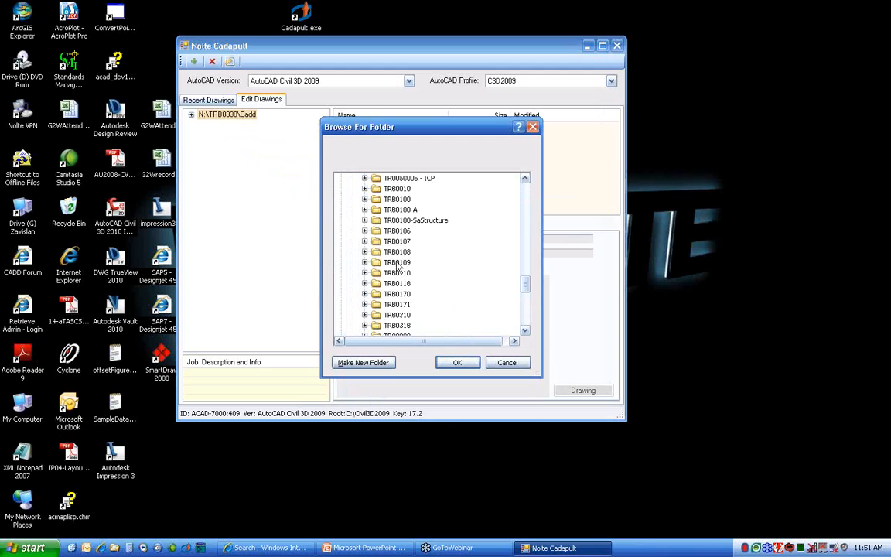
pyautogui.click(396, 263)
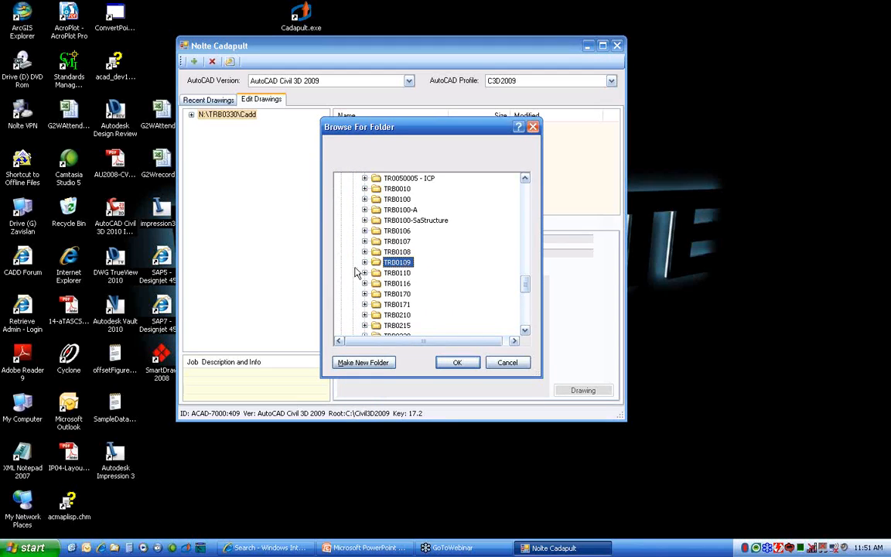
pyautogui.click(365, 262)
pyautogui.click(403, 230)
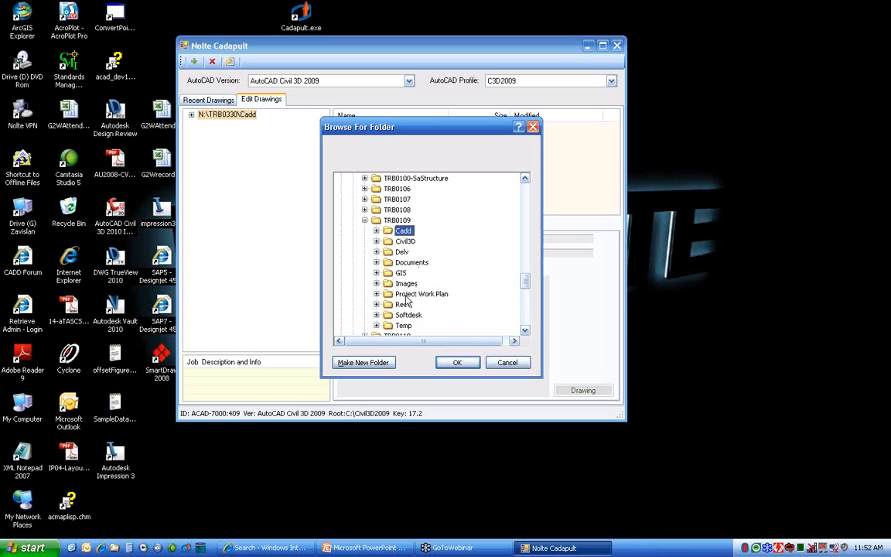
pyautogui.click(397, 221)
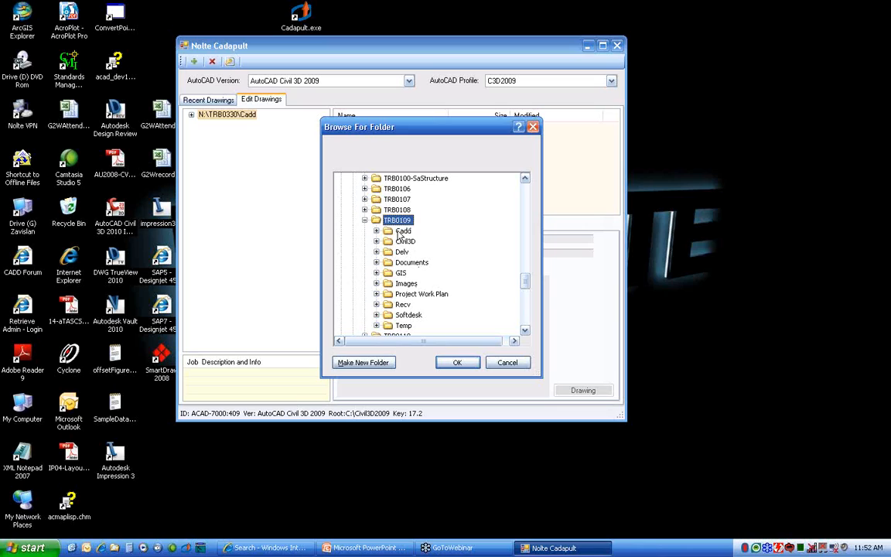
pyautogui.click(402, 230)
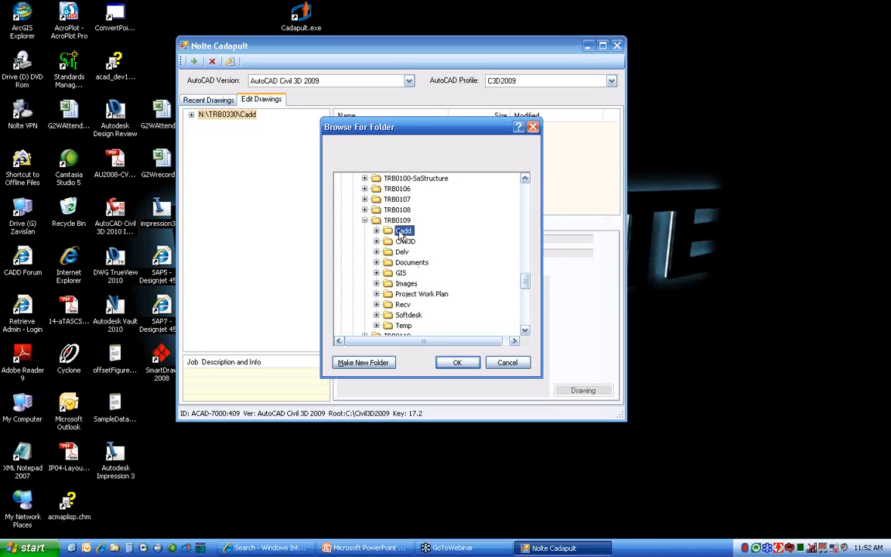
pyautogui.click(397, 222)
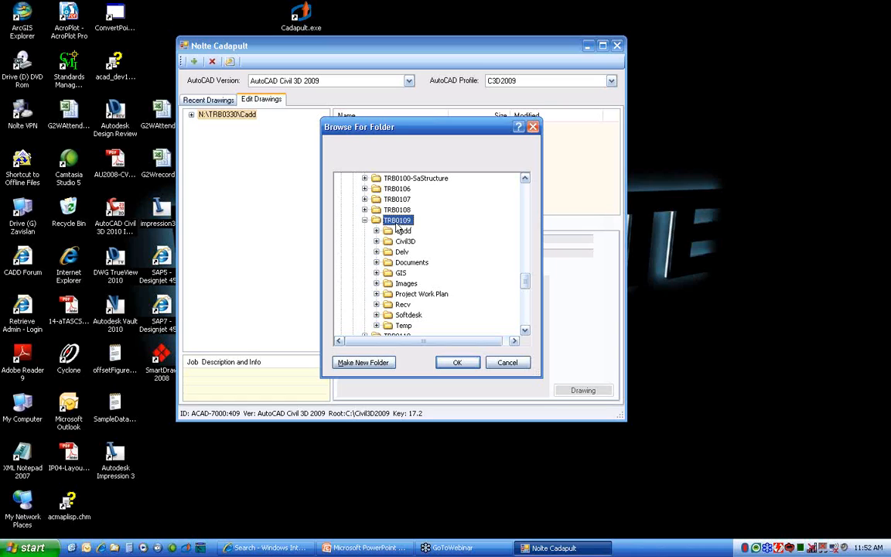
pyautogui.click(457, 364)
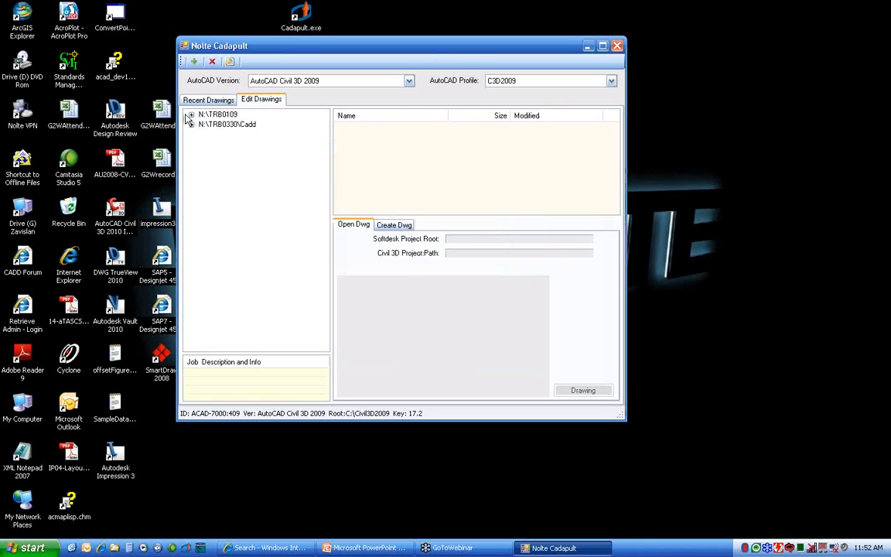
# Expand the N:\TRB0109 job folder and its Cadd subfolder, and list the drawings in Master with its own subfolders collapsed
pyautogui.doubleClick(219, 116)
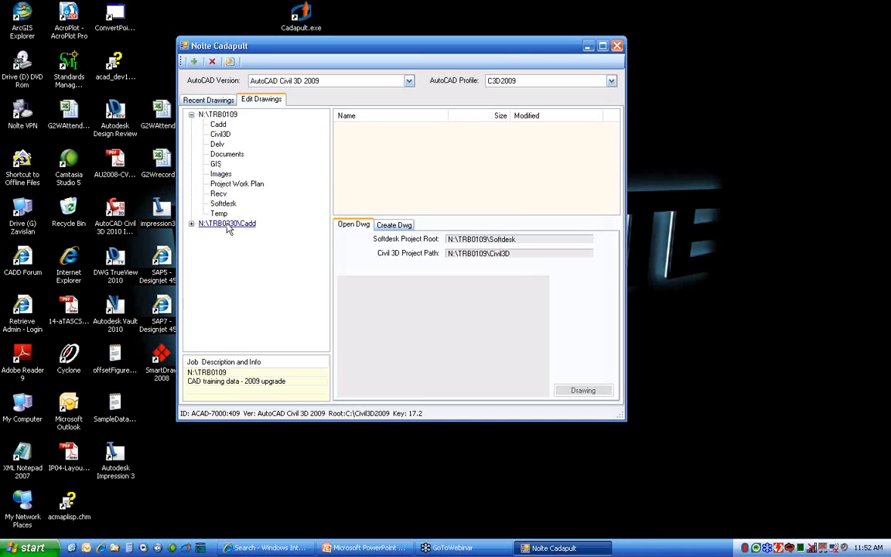
pyautogui.click(218, 124)
pyautogui.click(203, 125)
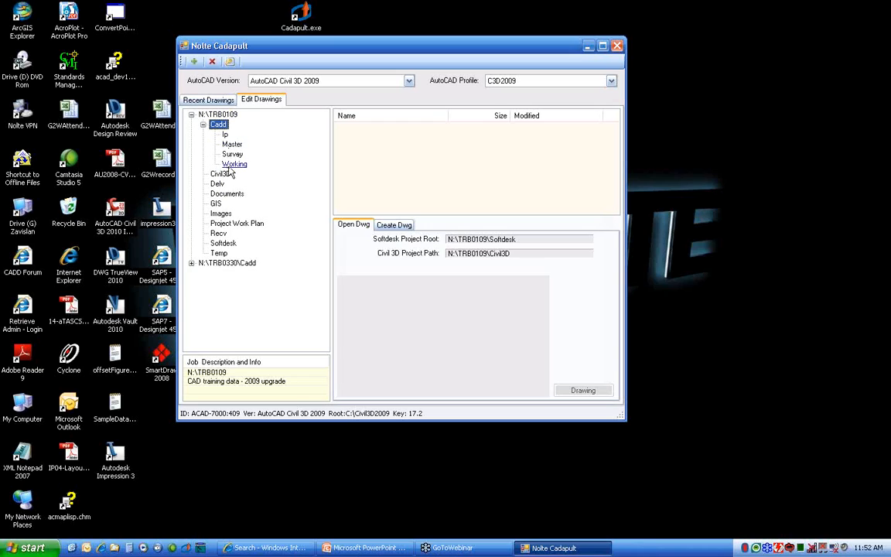
pyautogui.click(232, 144)
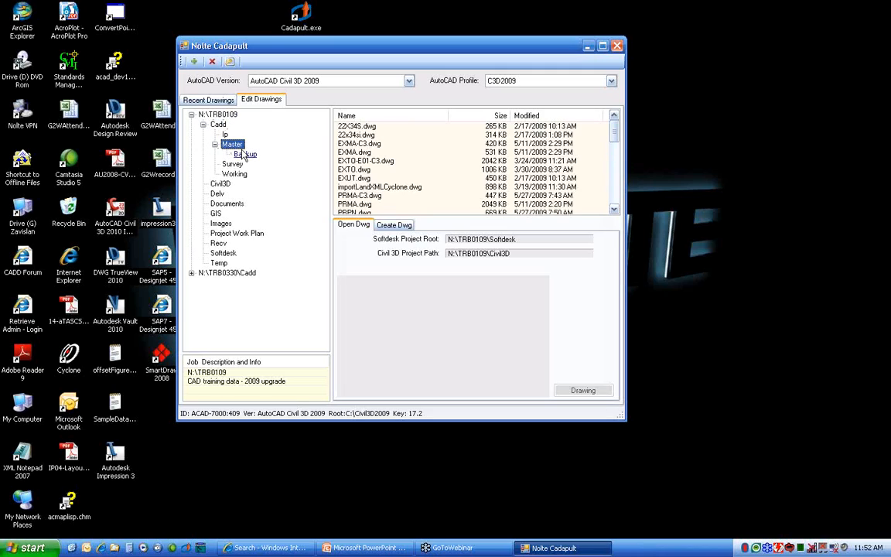
pyautogui.click(215, 145)
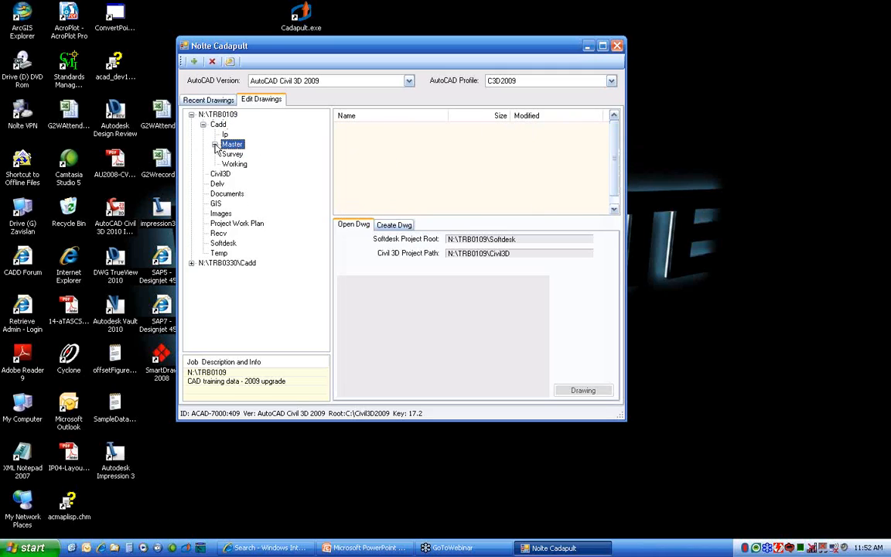
pyautogui.click(231, 145)
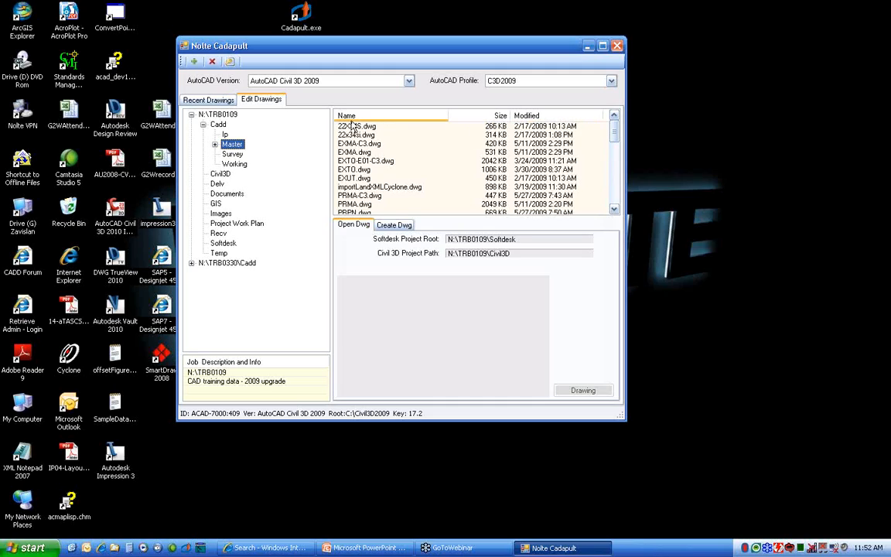
# Sort the Master folder's drawing list by modified date in both directions, by size, and finally by name
pyautogui.click(537, 117)
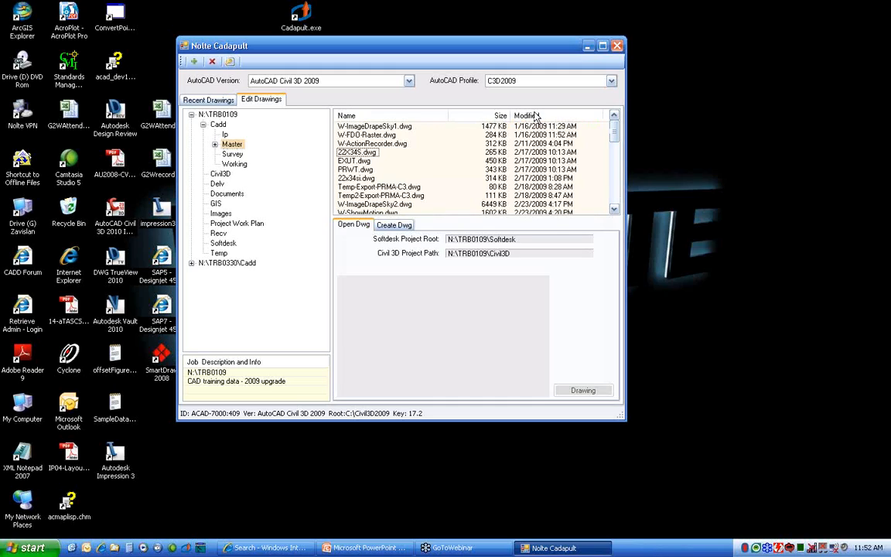
pyautogui.click(536, 116)
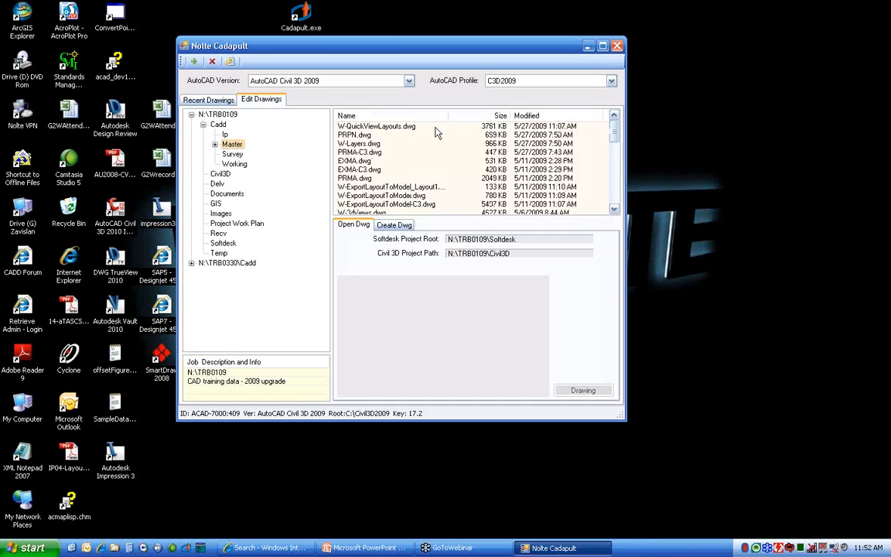
pyautogui.click(500, 116)
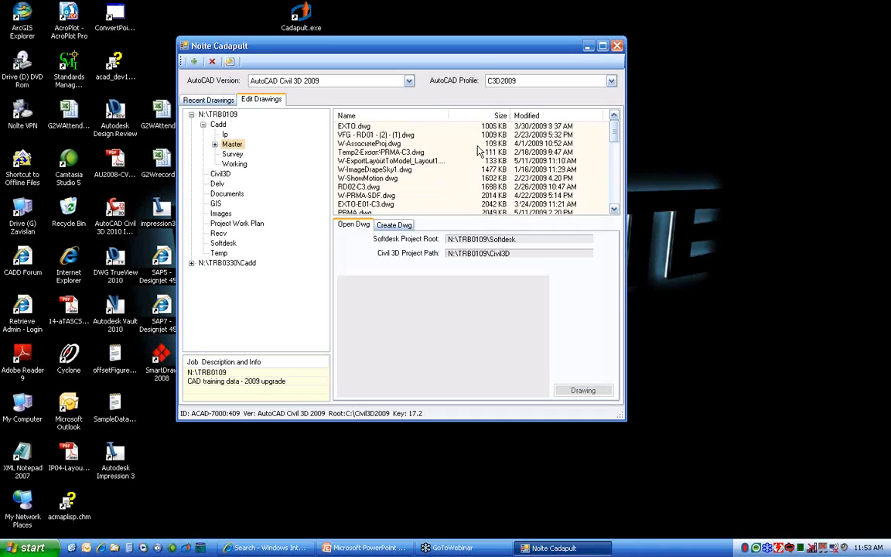
pyautogui.click(381, 117)
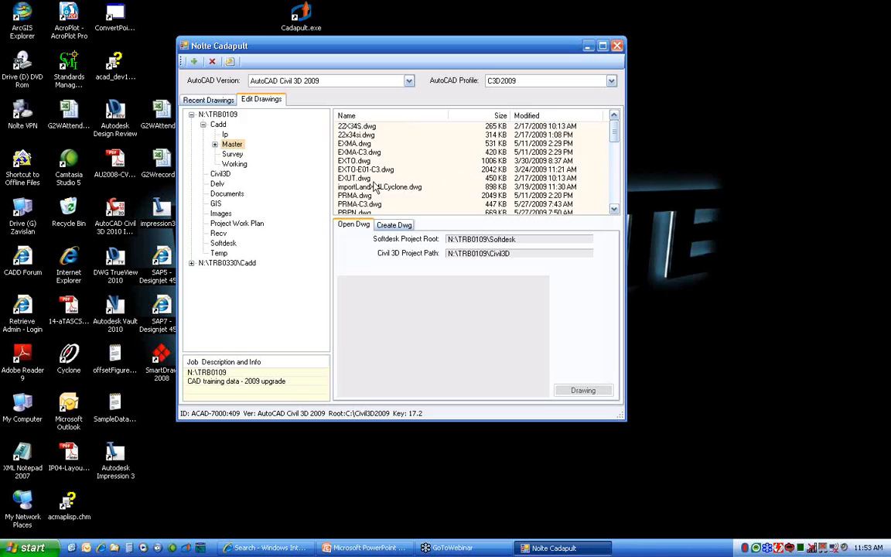
# List the drawings in the Ip folder, and return to the Master folder to look through its drawings
pyautogui.click(224, 135)
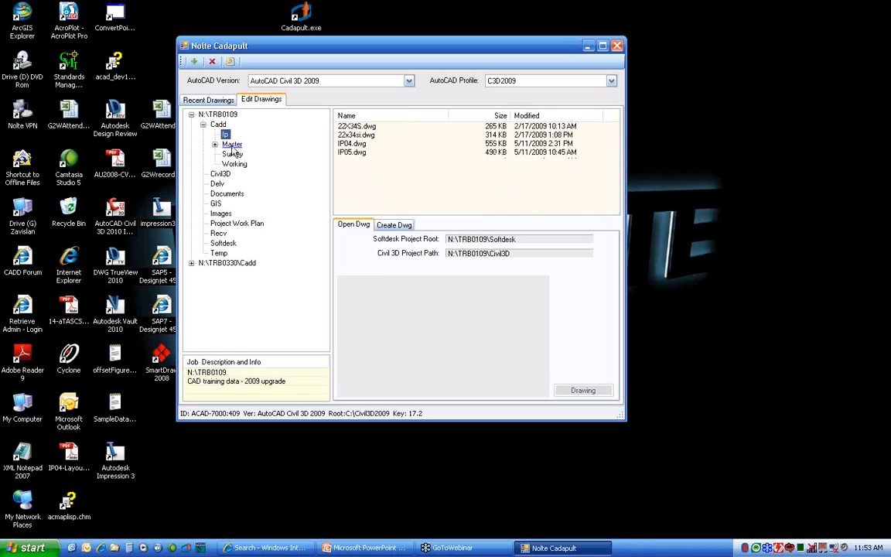
pyautogui.click(232, 144)
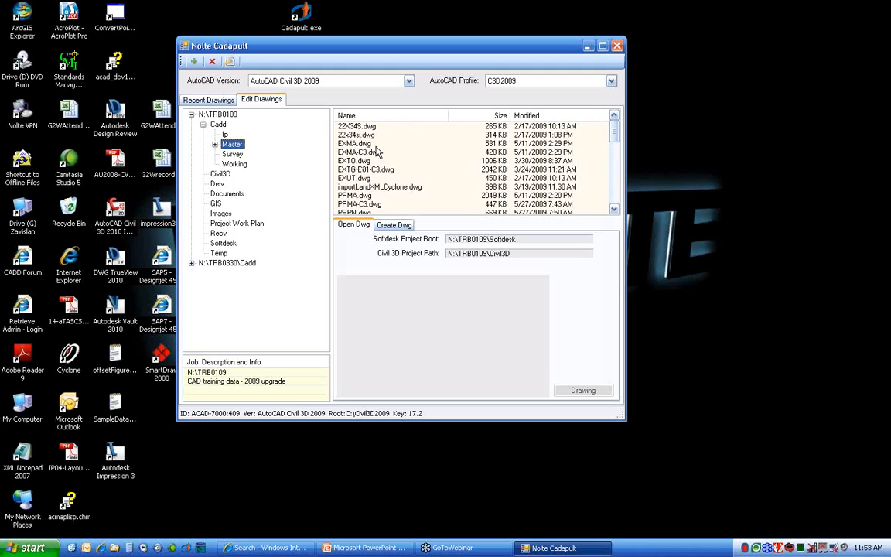
pyautogui.moveTo(614, 135); pyautogui.dragTo(619, 189)
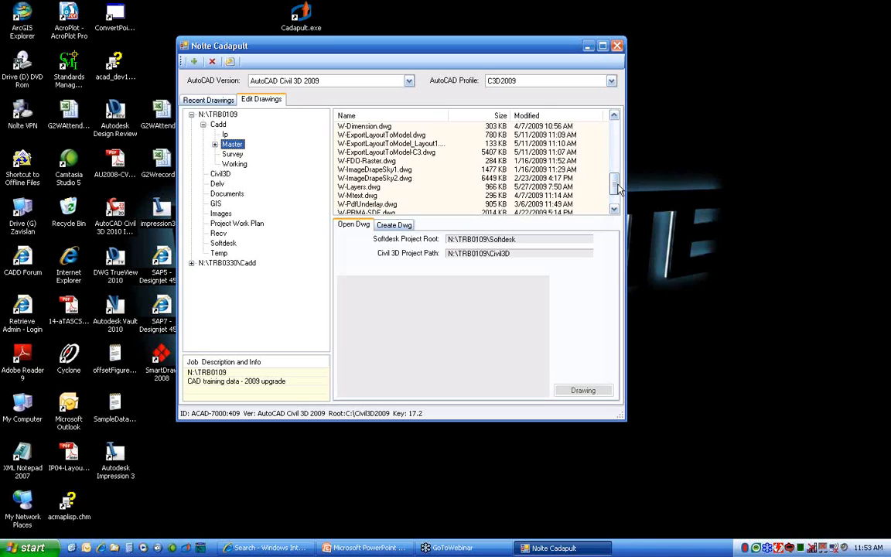
# Set the AutoCAD version to AutoCAD Civil 3D Land Desktop Companion 2009 and open PRPN.dwg from the Master folder
pyautogui.click(371, 80)
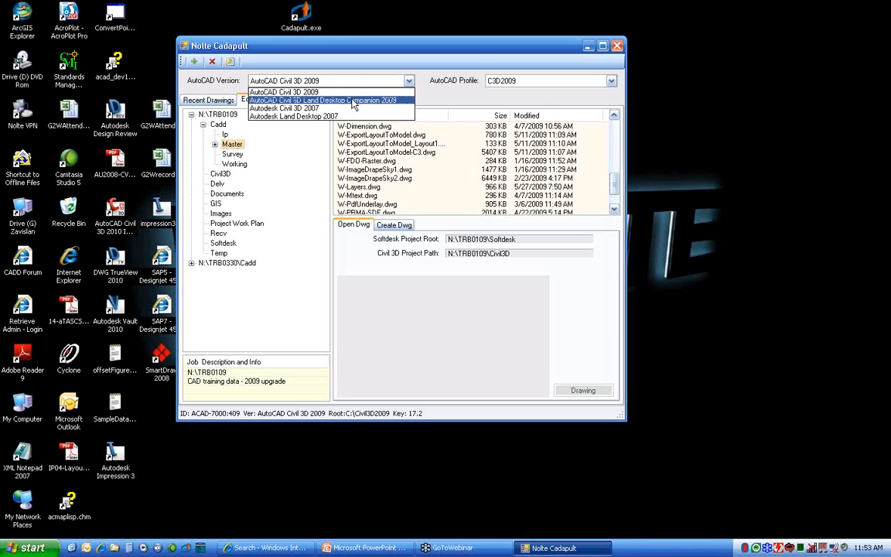
pyautogui.click(353, 101)
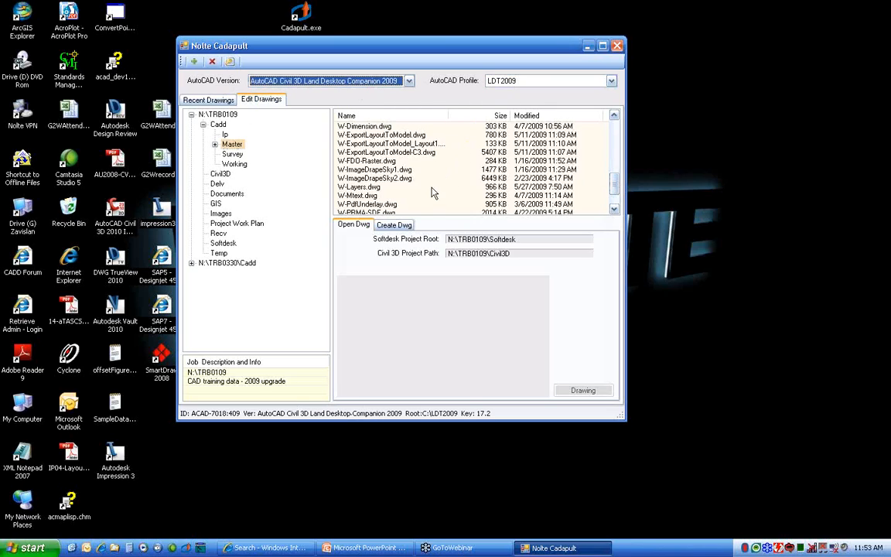
pyautogui.scroll(9, 431, 192)
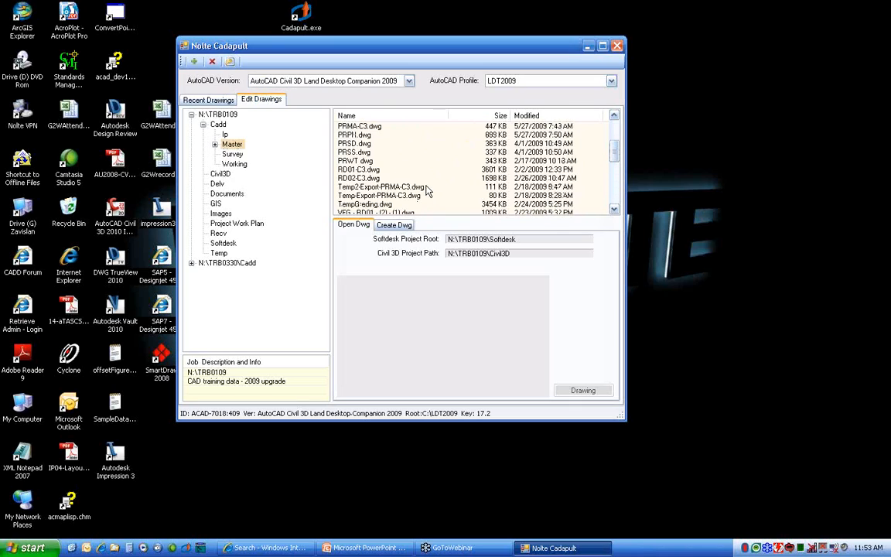
pyautogui.click(348, 135)
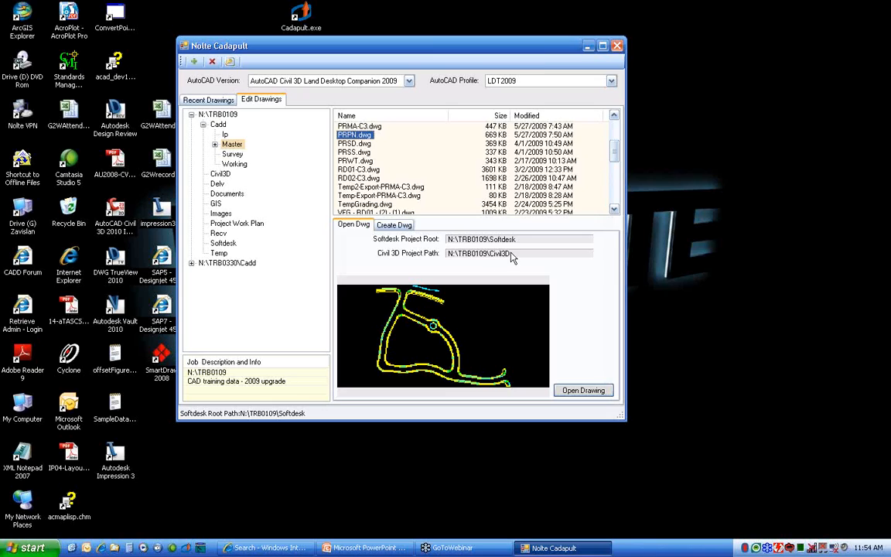
pyautogui.click(577, 392)
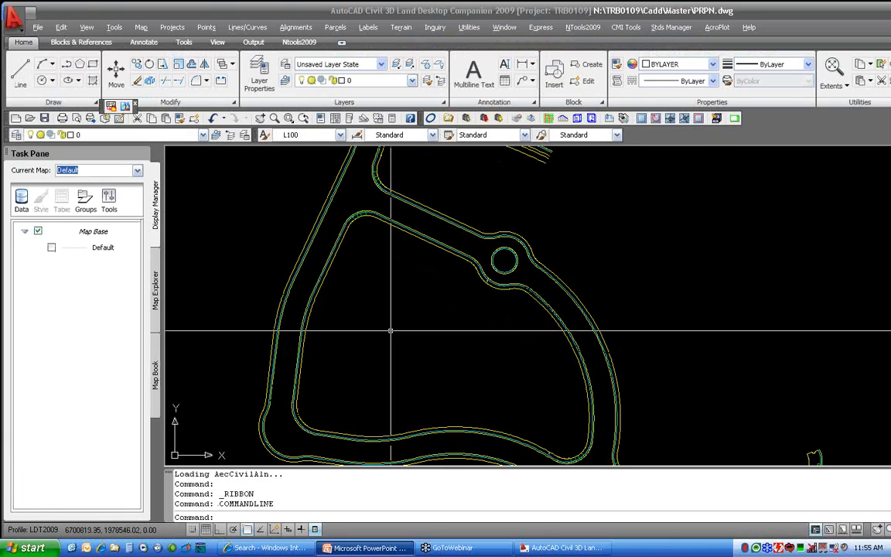
# Reassociate the PRPN drawing with the TRB0109 project under the N:\TRB0109\Softdesk\ path
pyautogui.click(171, 28)
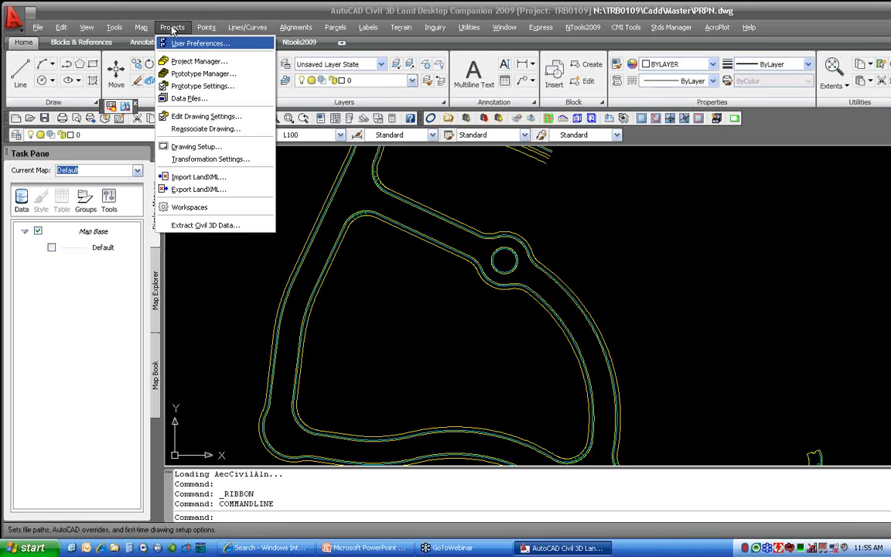
pyautogui.click(203, 128)
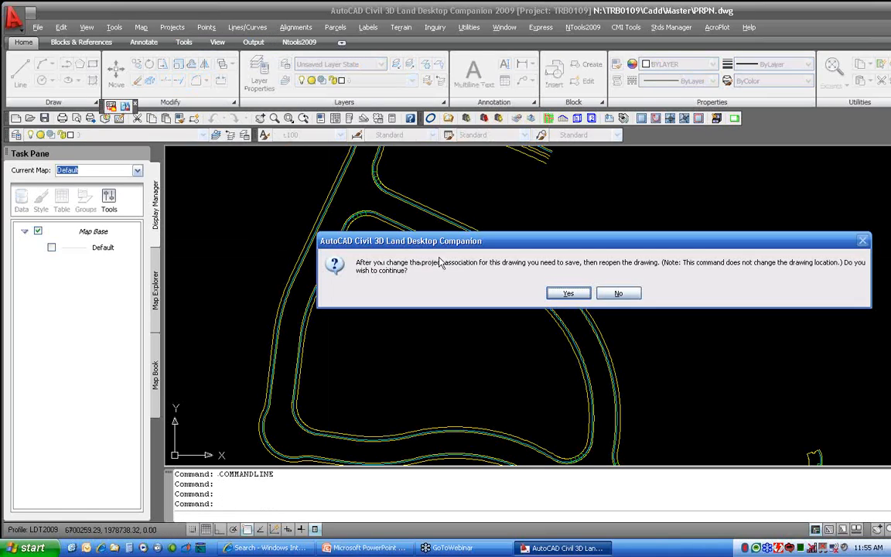
pyautogui.click(568, 293)
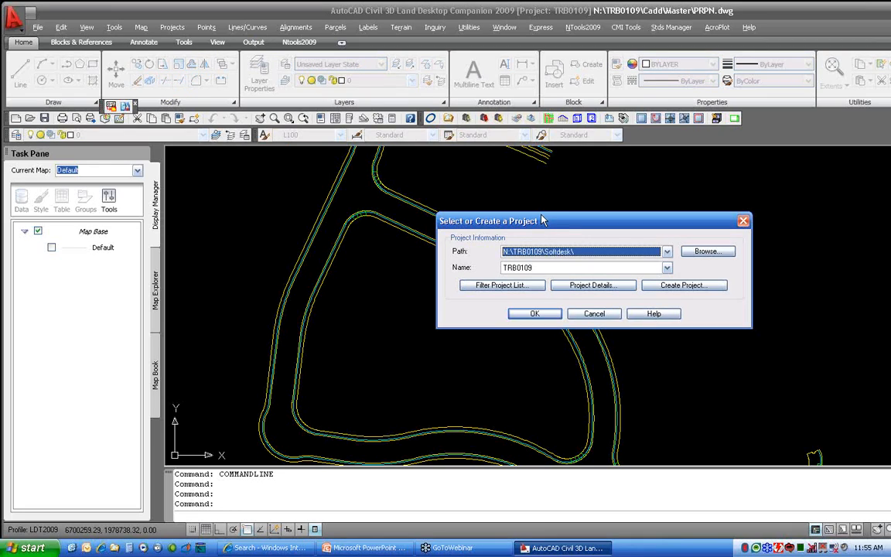
pyautogui.moveTo(544, 221); pyautogui.dragTo(400, 201)
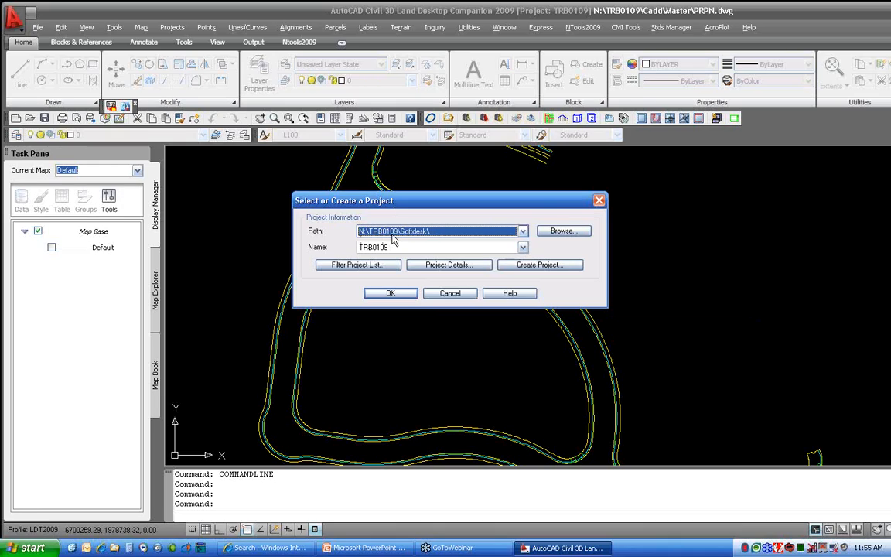
pyautogui.click(391, 248)
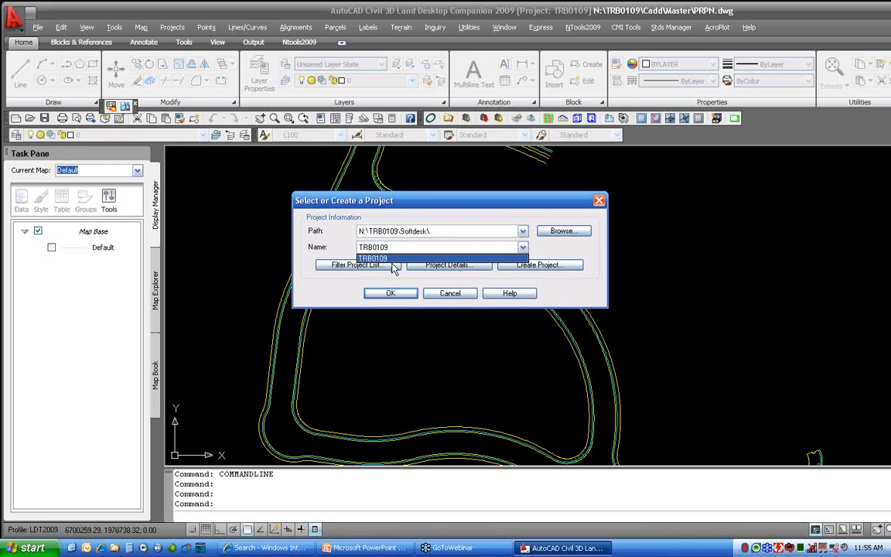
pyautogui.click(391, 258)
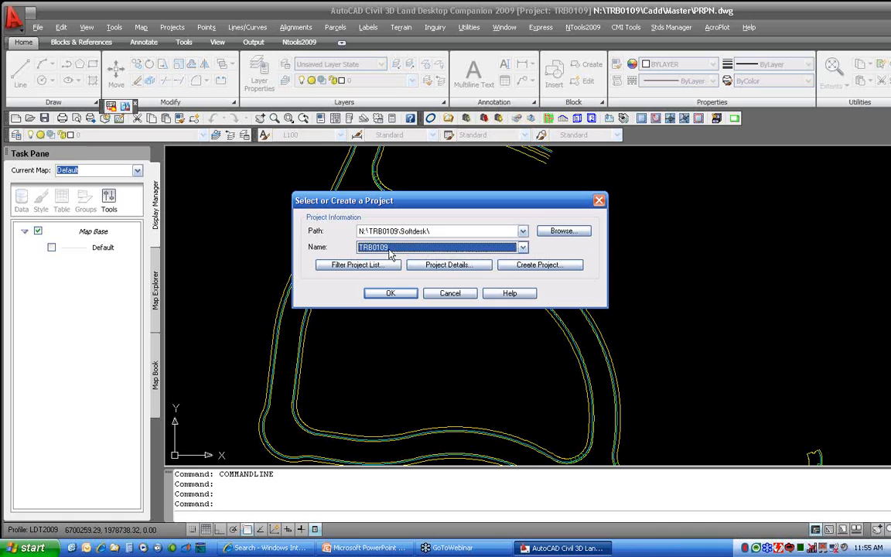
pyautogui.click(393, 296)
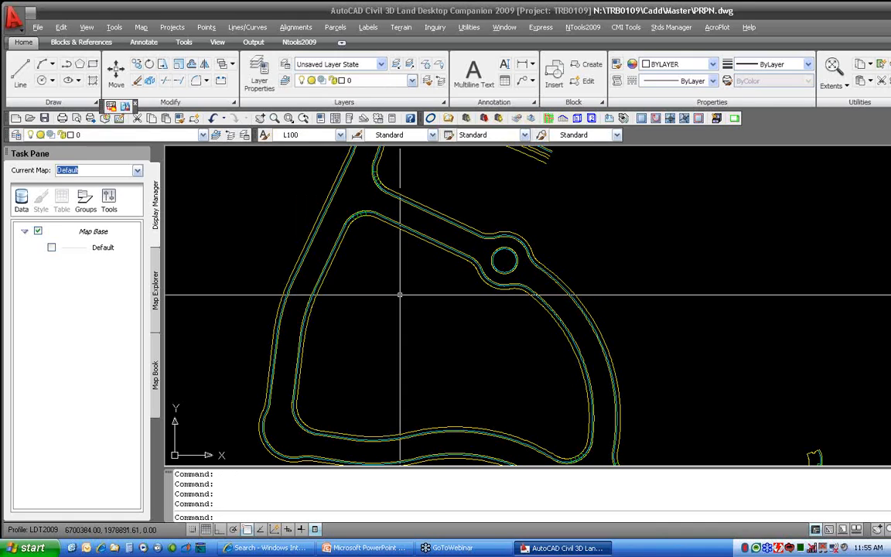
# Start opening a project-based drawing, choosing N:\TRB0109\Cadd\ as the drawing path
pyautogui.scroll(-2, 401, 283)
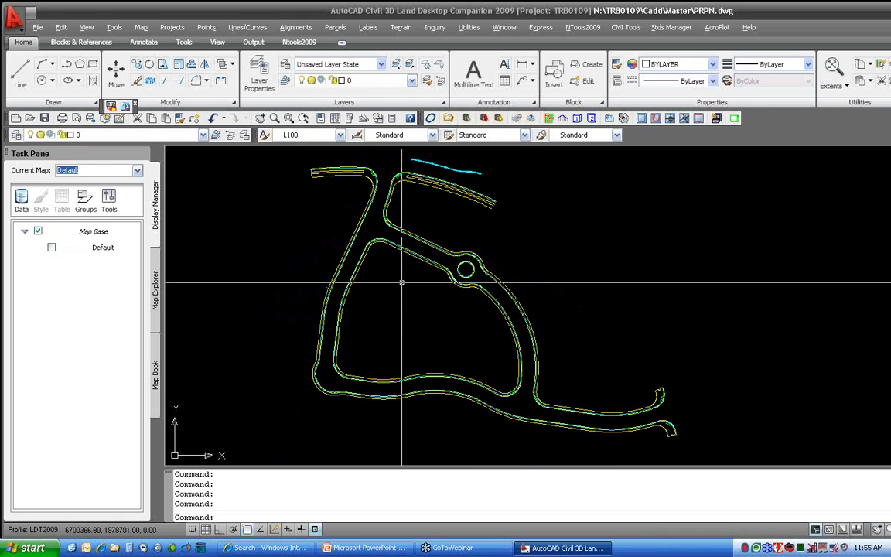
pyautogui.write('en')
pyautogui.press('Return')
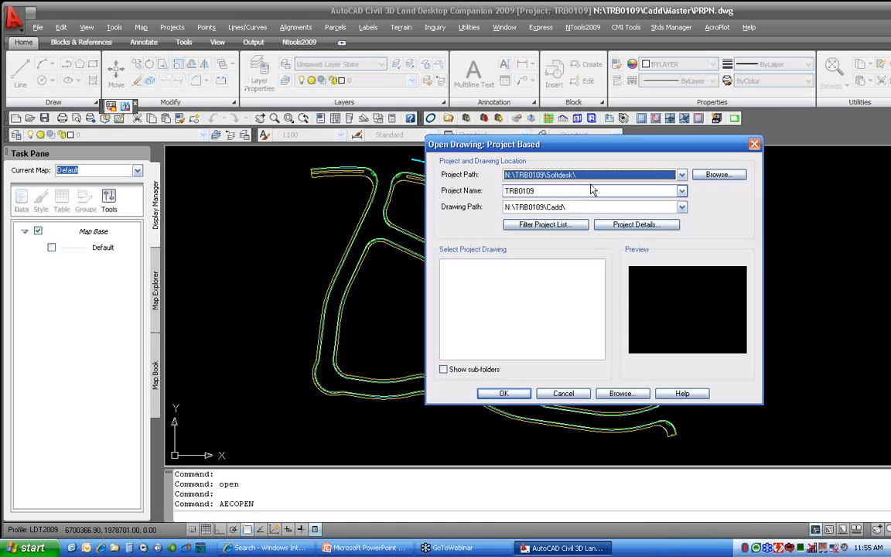
pyautogui.moveTo(536, 147); pyautogui.dragTo(393, 136)
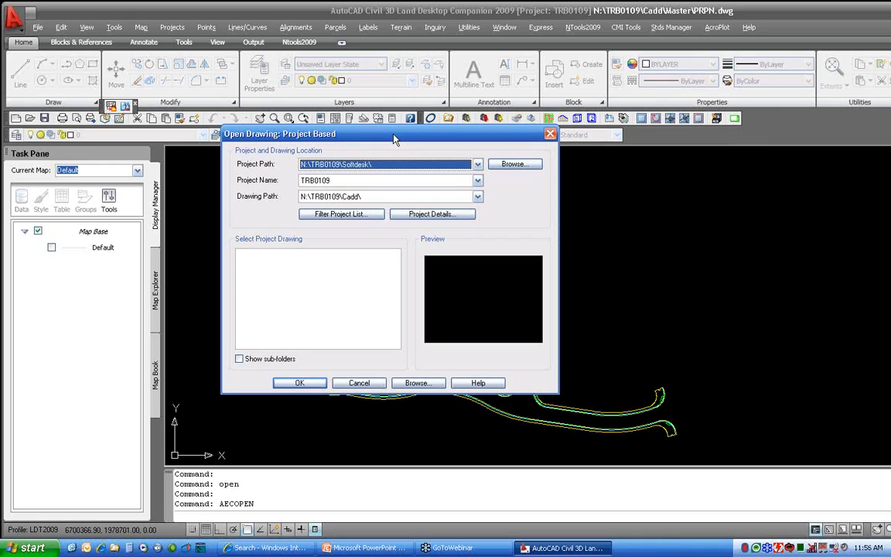
pyautogui.click(352, 198)
pyautogui.click(344, 207)
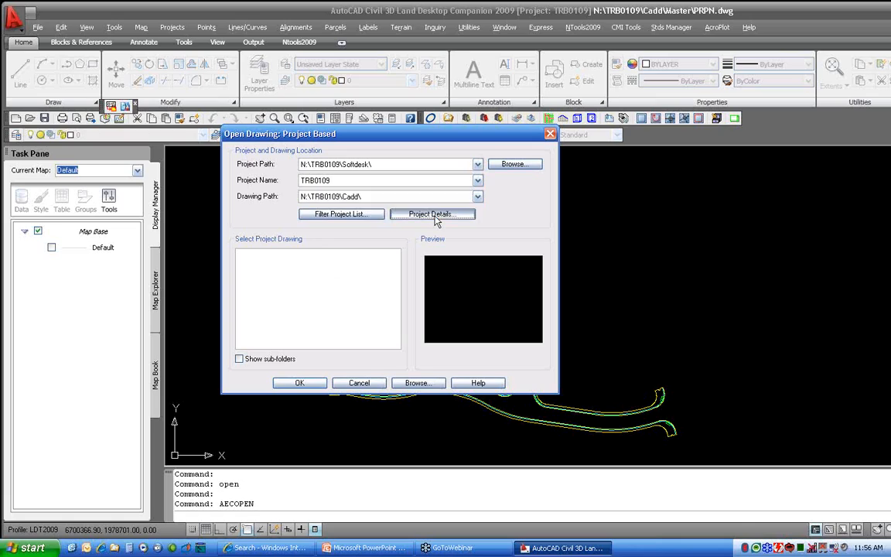
# Set the TRB0109 project's drawing location to the fixed path N:\TRB0109\Cadd\ in its project details
pyautogui.click(435, 215)
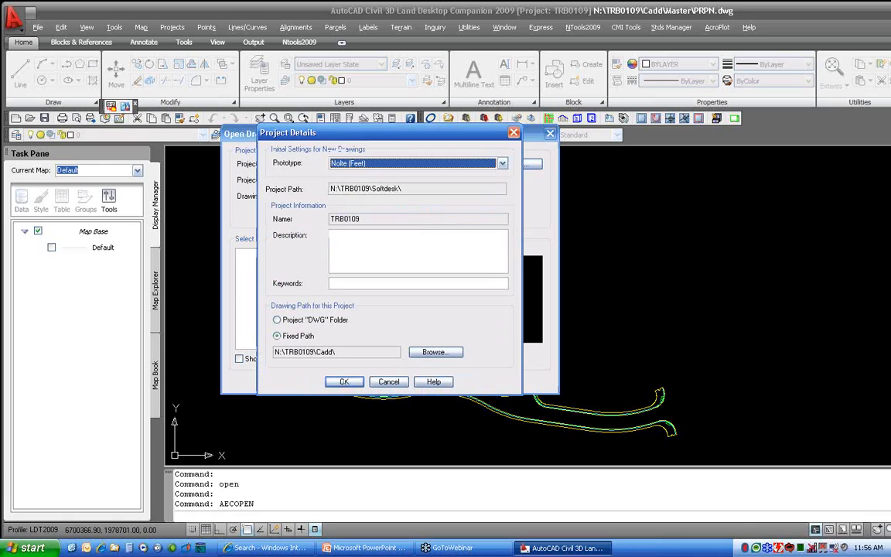
pyautogui.click(277, 338)
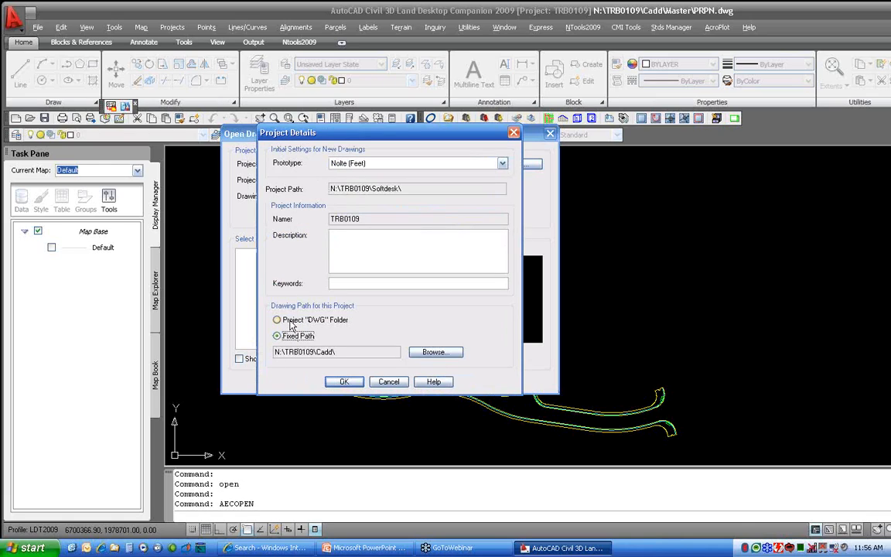
pyautogui.click(302, 321)
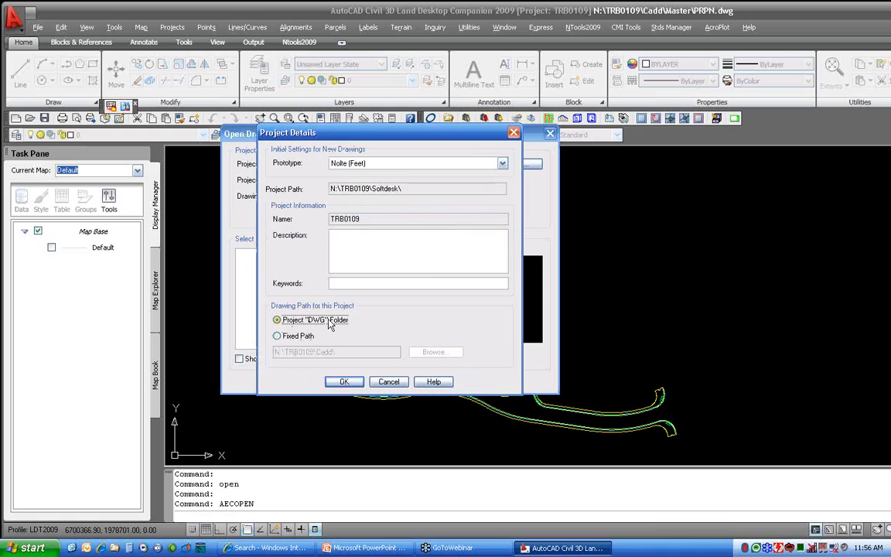
pyautogui.click(283, 338)
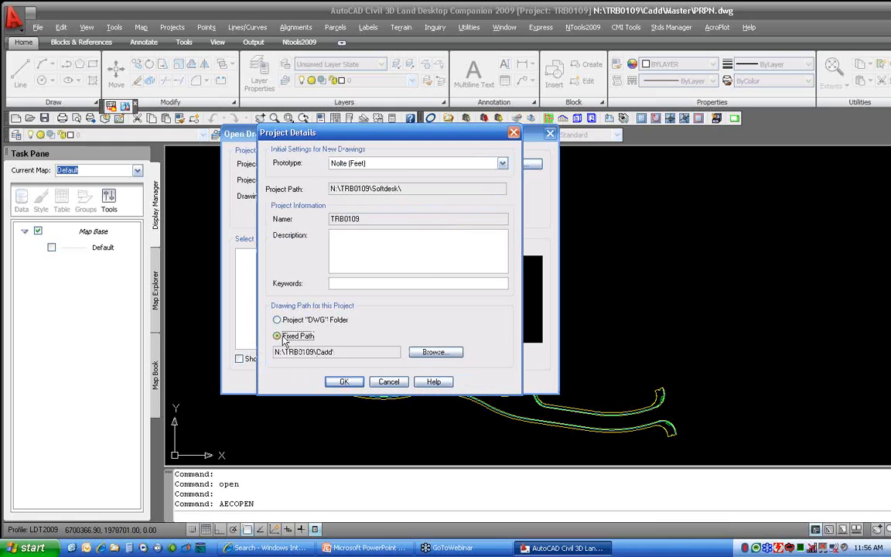
pyautogui.click(417, 354)
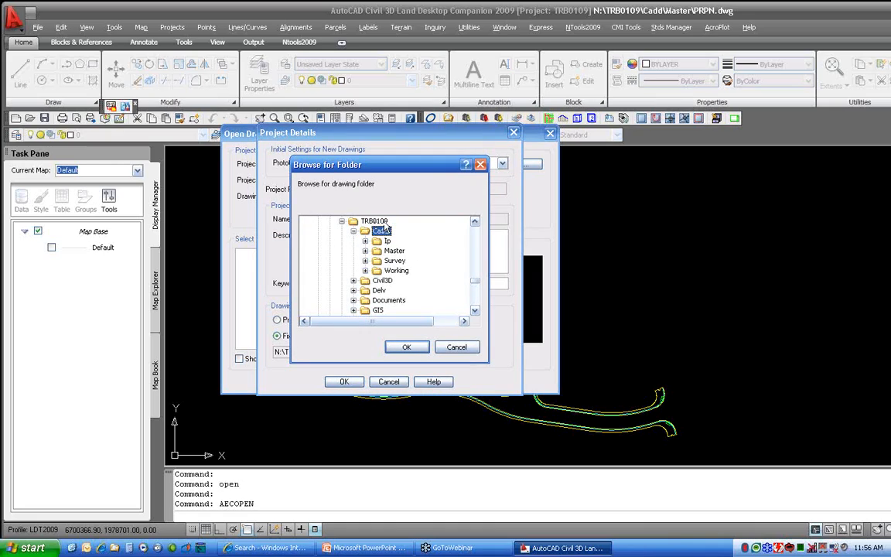
pyautogui.click(407, 347)
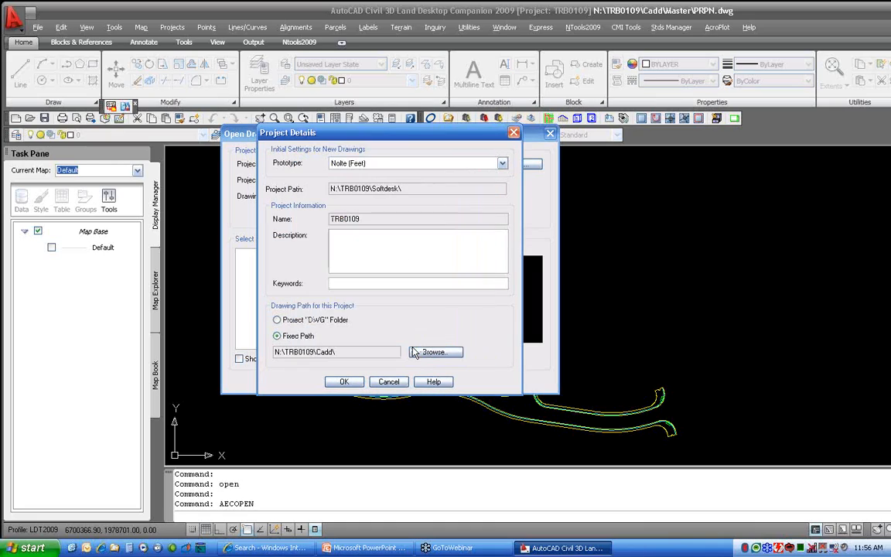
pyautogui.click(354, 382)
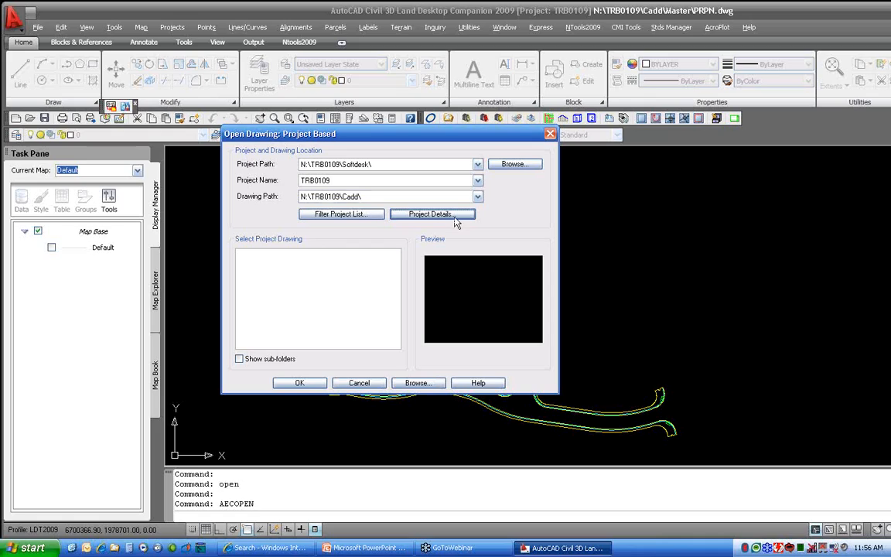
# Switch the drawing path to N:\TRB0109\Cadd\Master\ and open PRSD.dwg from that folder
pyautogui.click(477, 196)
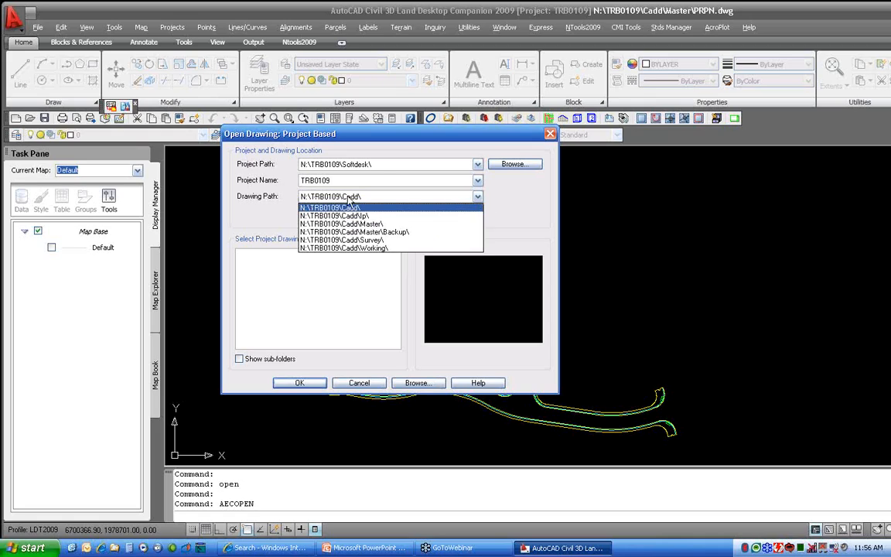
pyautogui.click(359, 226)
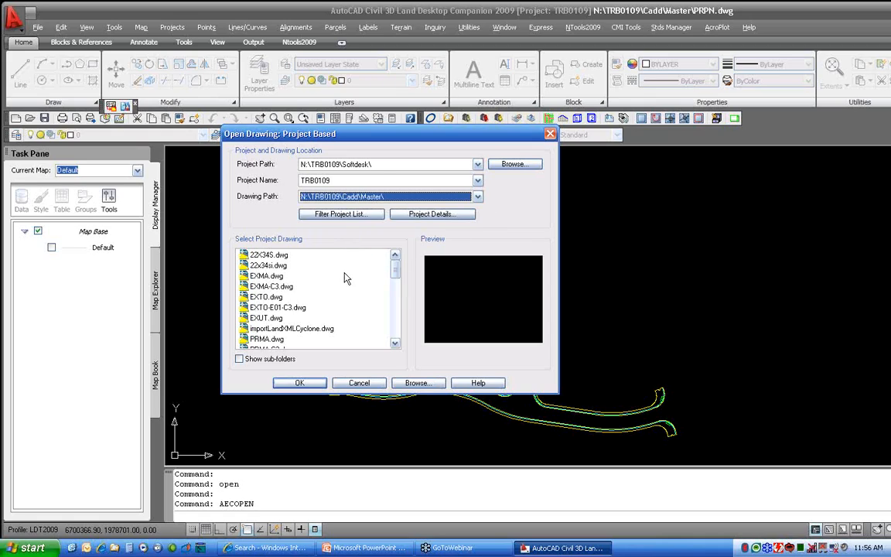
pyautogui.moveTo(396, 256)
pyautogui.mouseDown()
pyautogui.moveTo(397, 319)
pyautogui.moveTo(396, 286)
pyautogui.mouseUp()
pyautogui.click(263, 287)
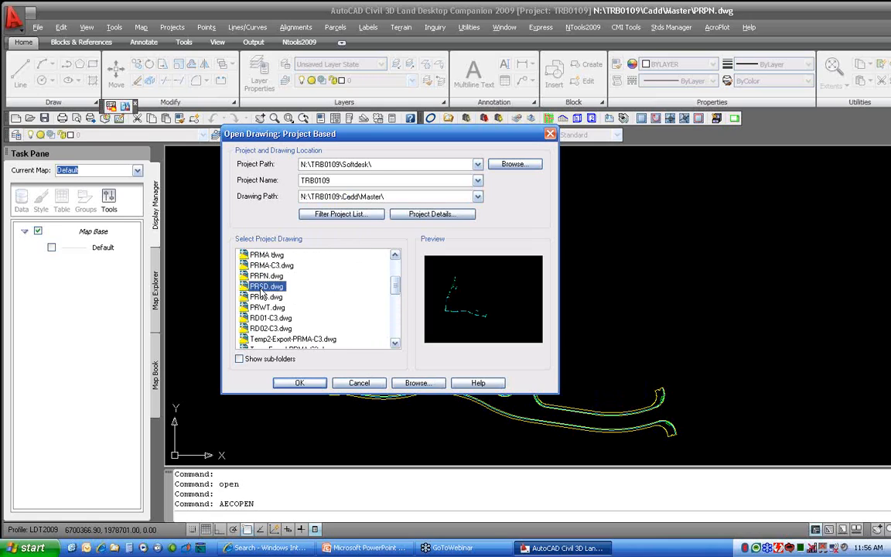
pyautogui.click(299, 383)
pyautogui.click(562, 298)
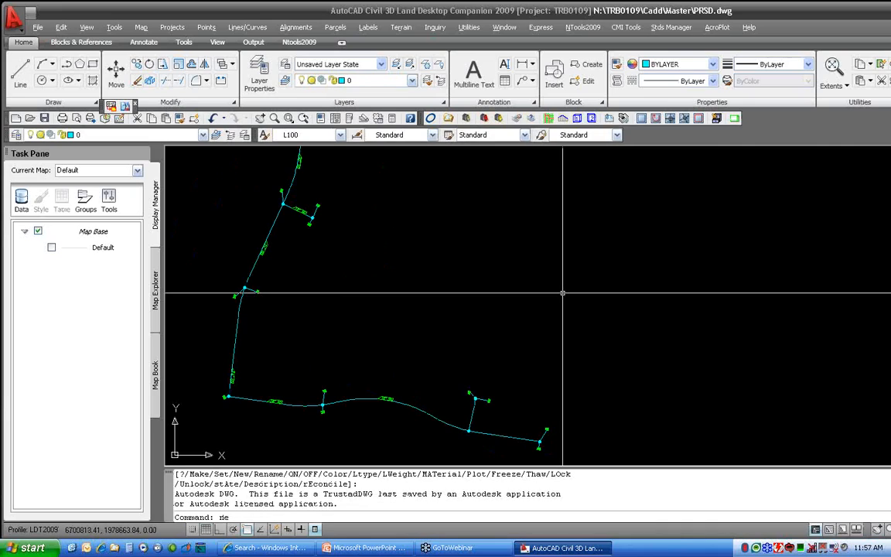
# Try setting up a new project-based drawing for TRB0109 in N:\TRB0109\Cadd\Master\ from the acad.dwt template
pyautogui.write('w')
pyautogui.press('Return')
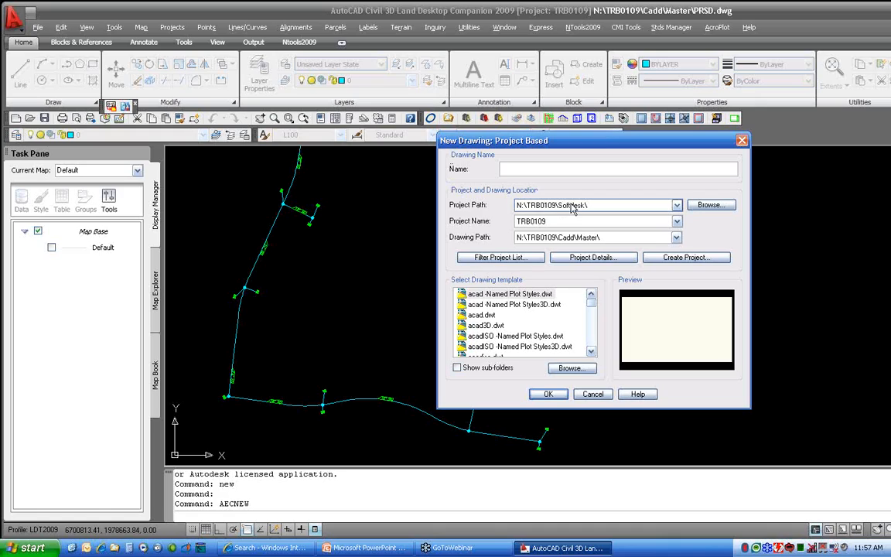
pyautogui.click(547, 222)
pyautogui.click(548, 231)
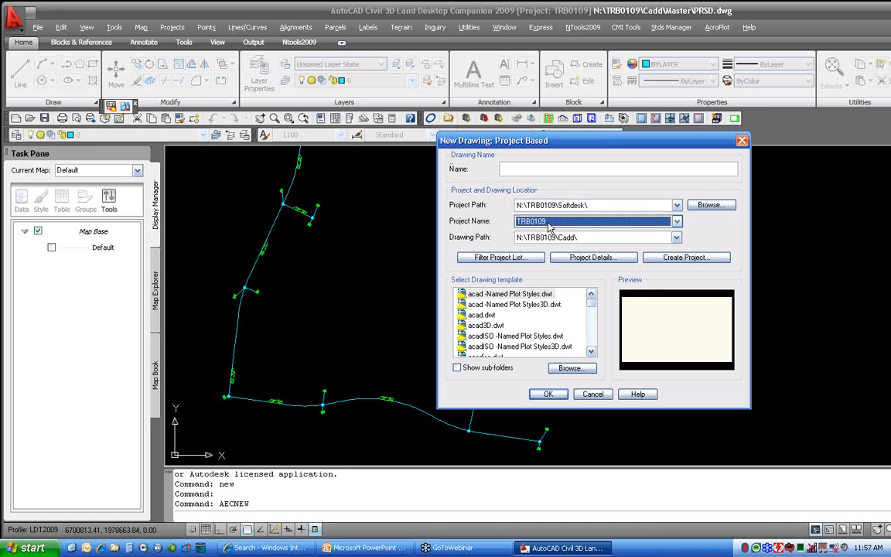
pyautogui.click(537, 237)
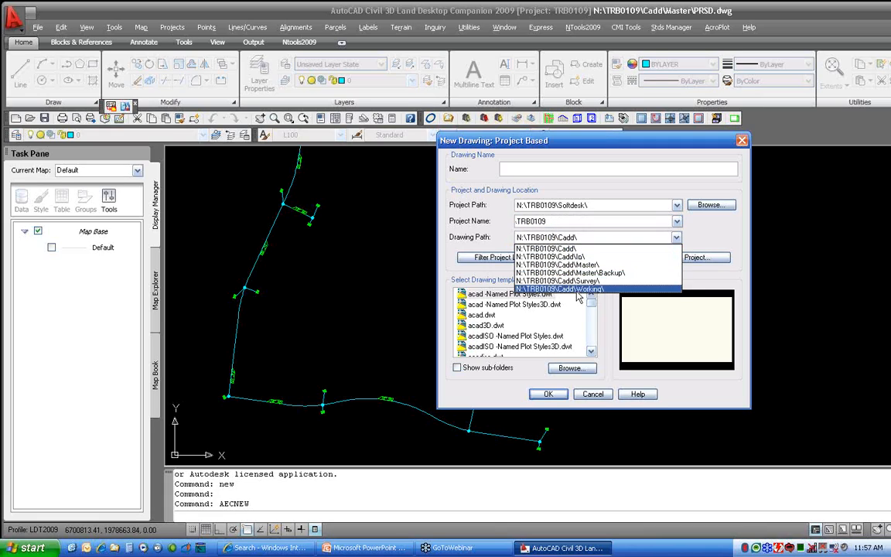
pyautogui.click(542, 264)
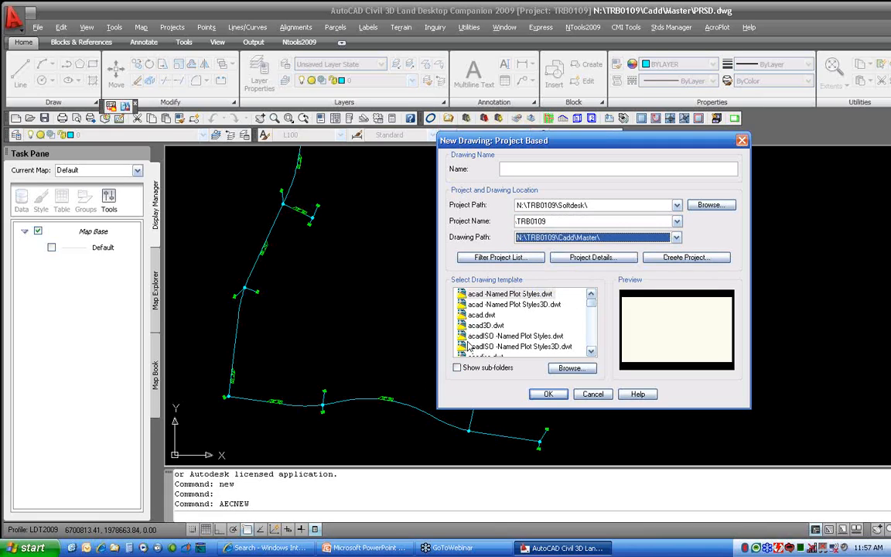
pyautogui.click(481, 315)
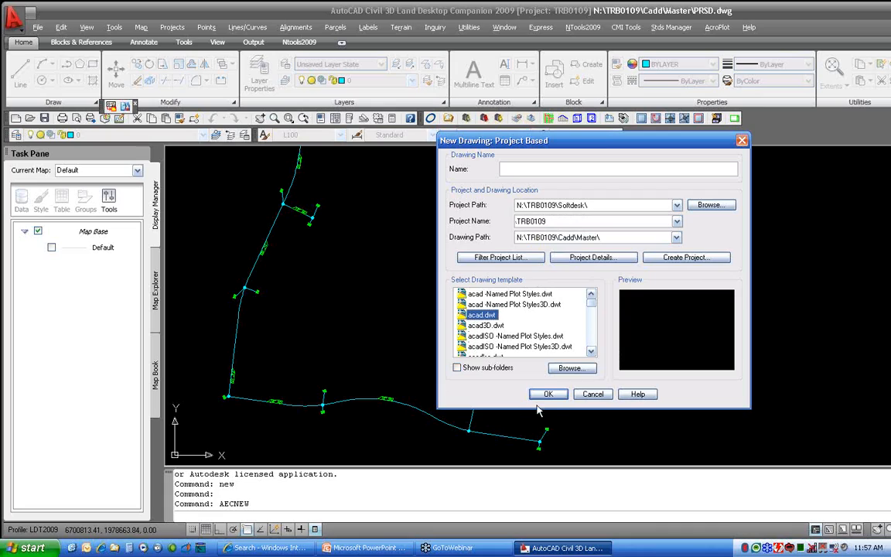
pyautogui.click(600, 398)
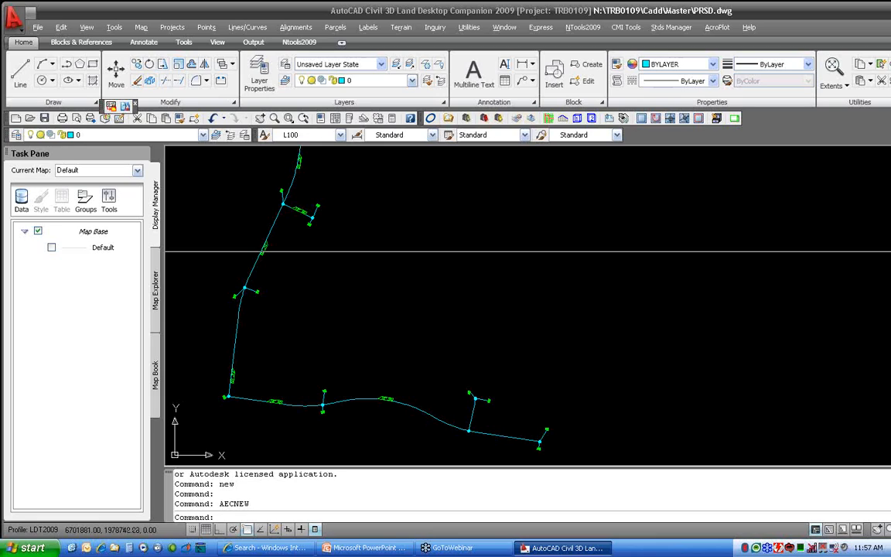
# Close Land Desktop Companion without saving the changes to PRSD.dwg
pyautogui.moveTo(890, 270)
pyautogui.mouseDown()
pyautogui.moveTo(878, 270)
pyautogui.moveTo(889, 263)
pyautogui.mouseUp()
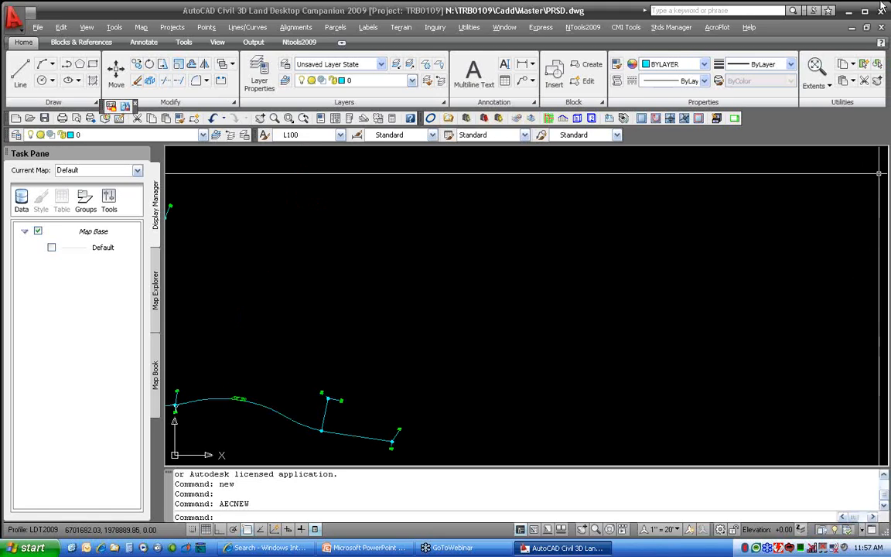
pyautogui.click(881, 11)
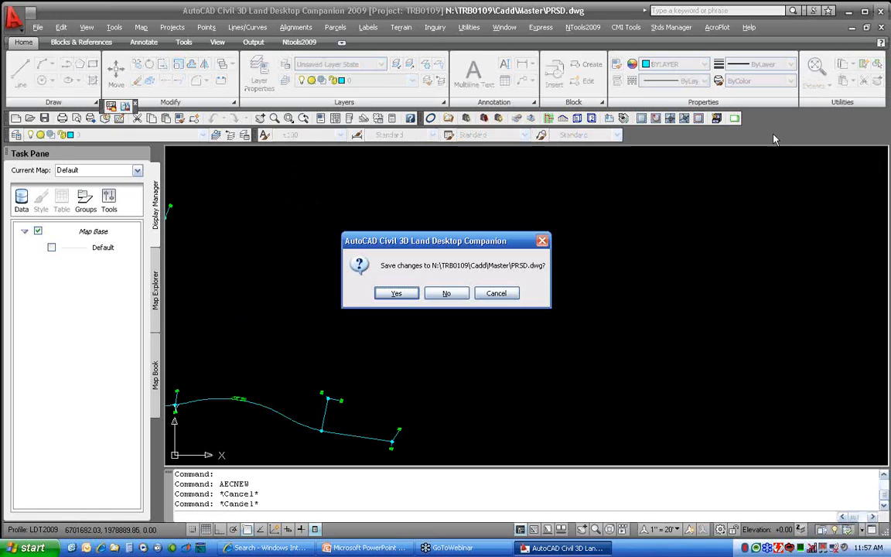
pyautogui.click(446, 295)
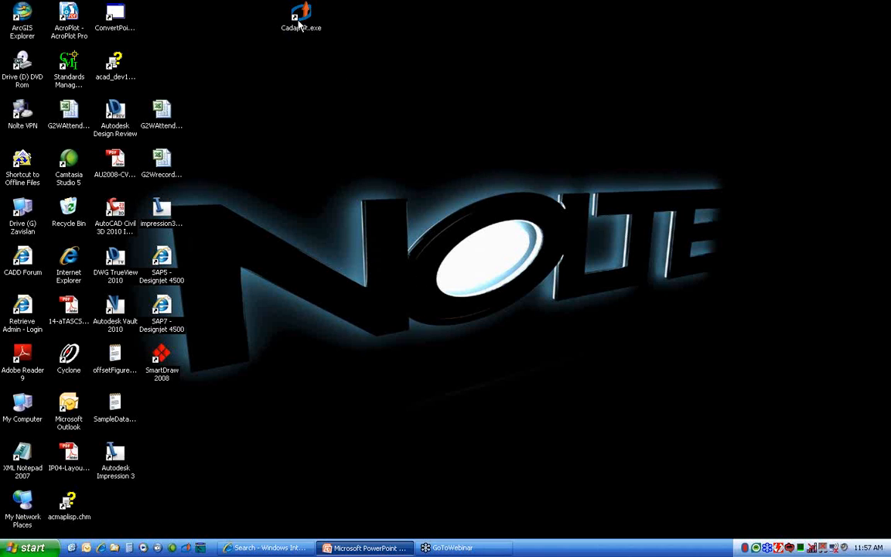
# Launch Nolte Cadapult, set the AutoCAD version to AutoCAD Civil 3D 2009 and select W-QuickViewLayouts.dwg in TRB0109's Master folder
pyautogui.doubleClick(300, 22)
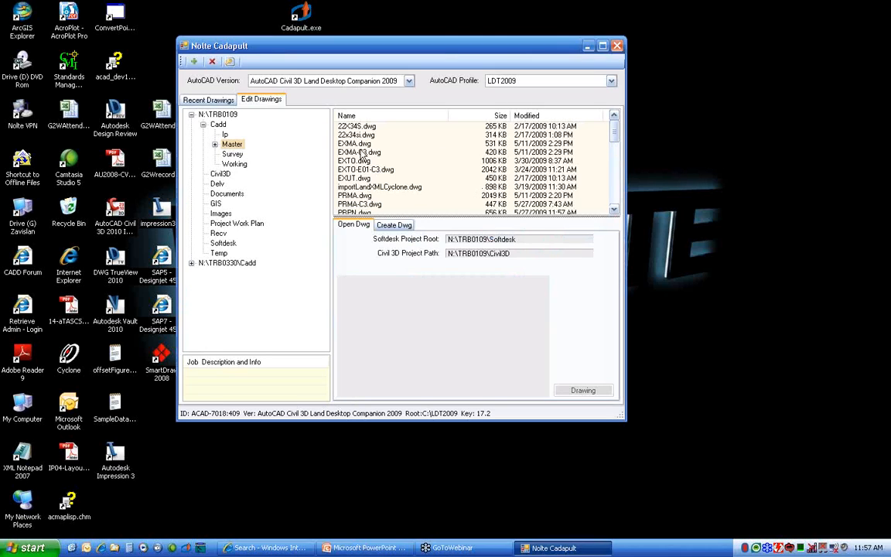
pyautogui.click(355, 80)
pyautogui.click(306, 93)
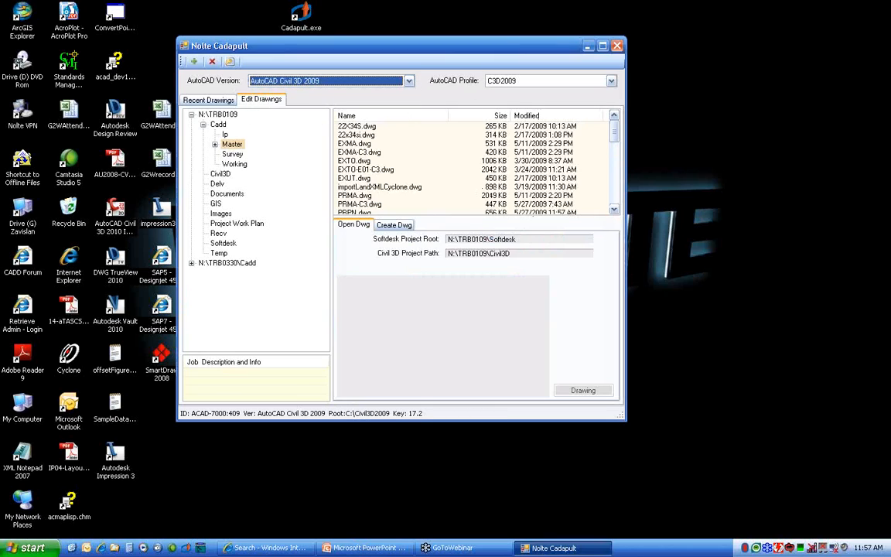
pyautogui.moveTo(614, 133); pyautogui.dragTo(610, 205)
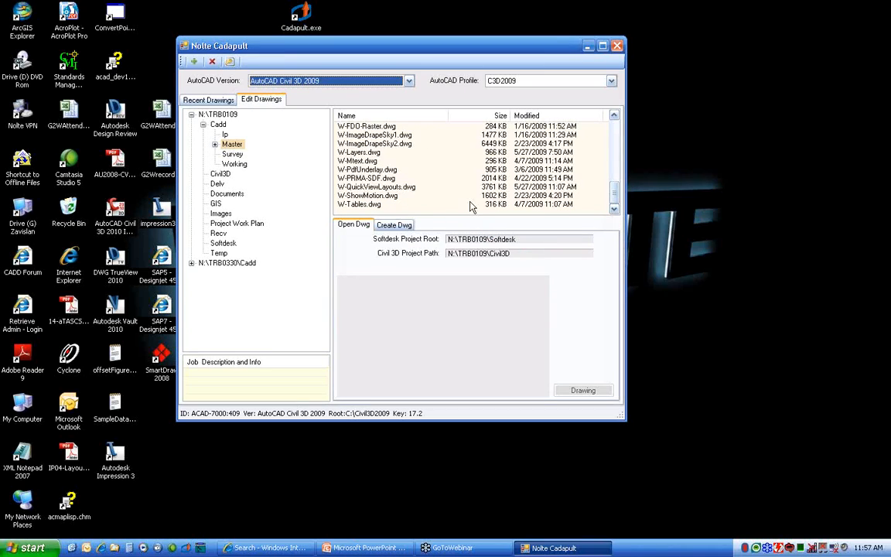
pyautogui.click(406, 188)
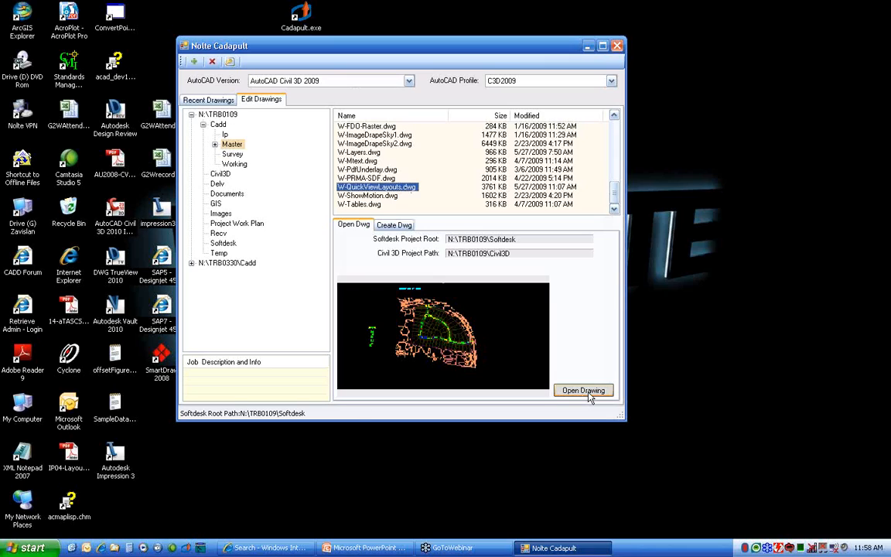
# Prepare a new drawing named dasdf in N:\TRB0109\Cadd\Master from the C:\Civil3D2009\Template\acad.dwt template
pyautogui.click(395, 226)
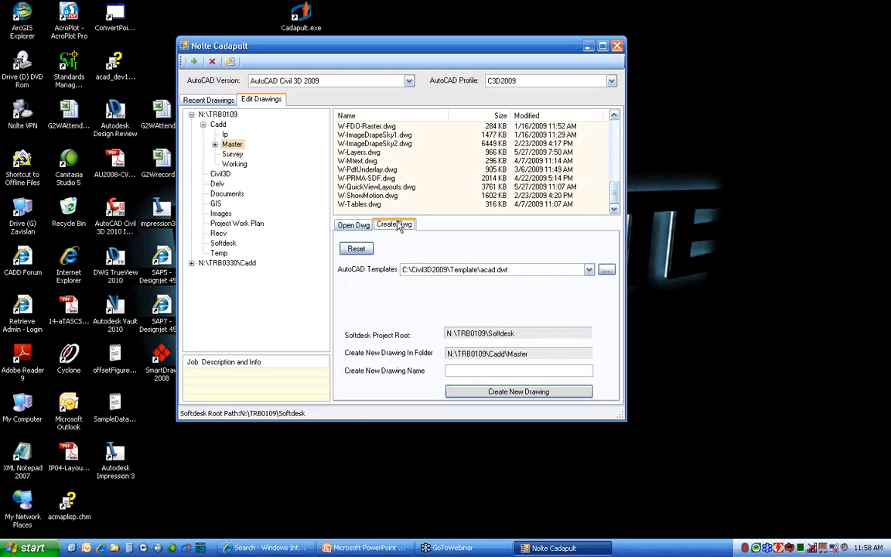
pyautogui.click(464, 270)
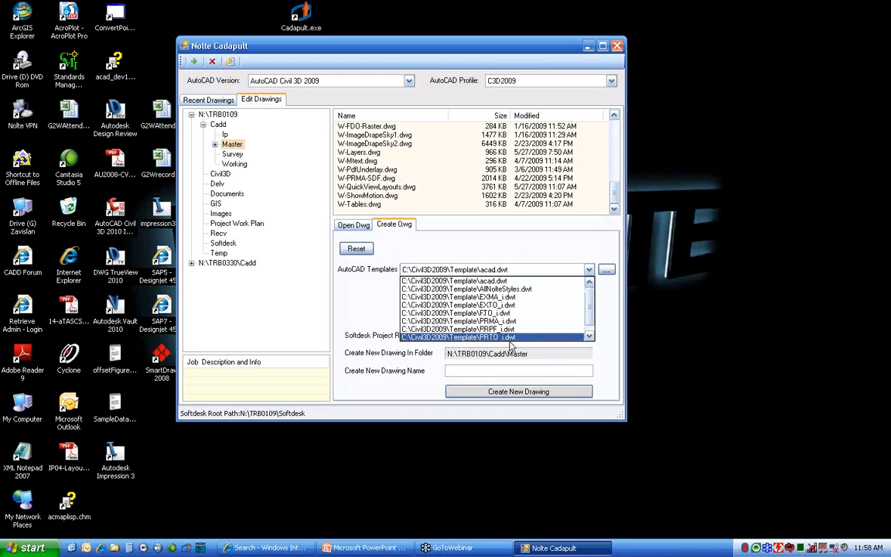
pyautogui.click(496, 281)
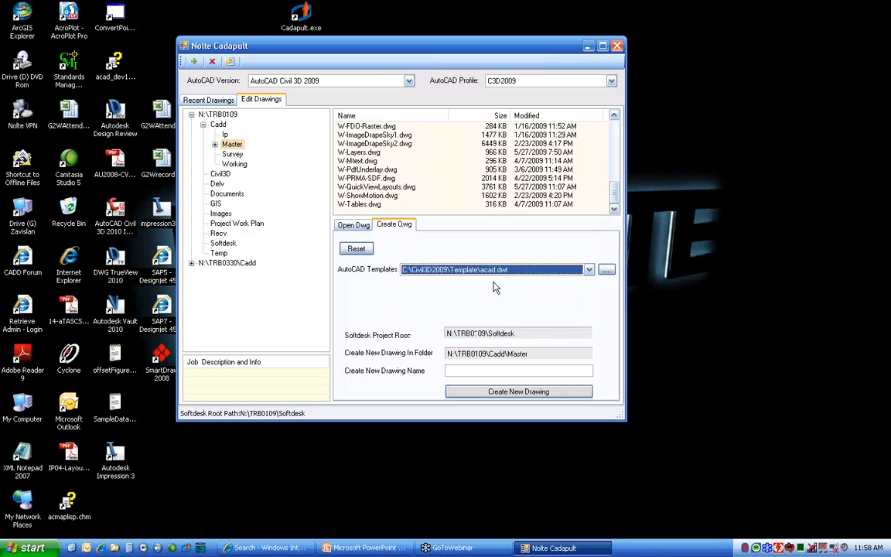
pyautogui.click(492, 371)
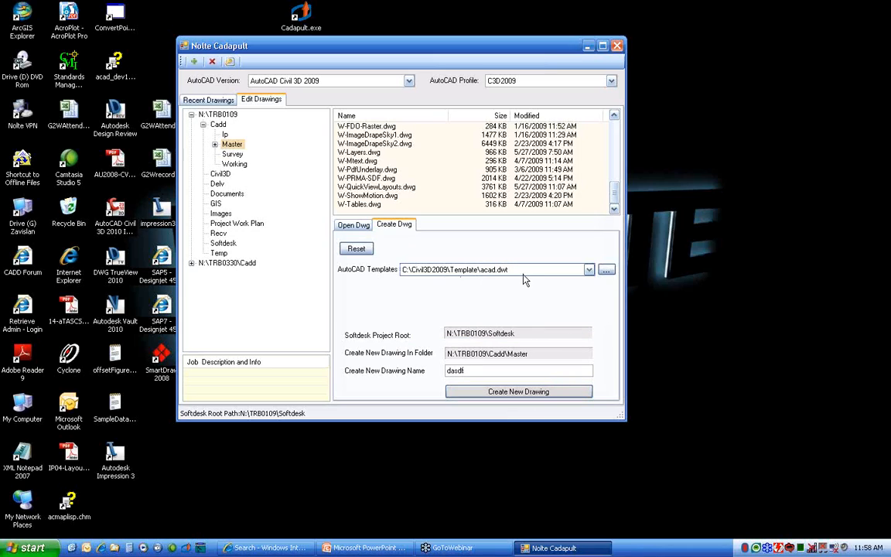
# Try browsing for another drawing template, reset the template choice and return to the drawing-opening options
pyautogui.click(606, 270)
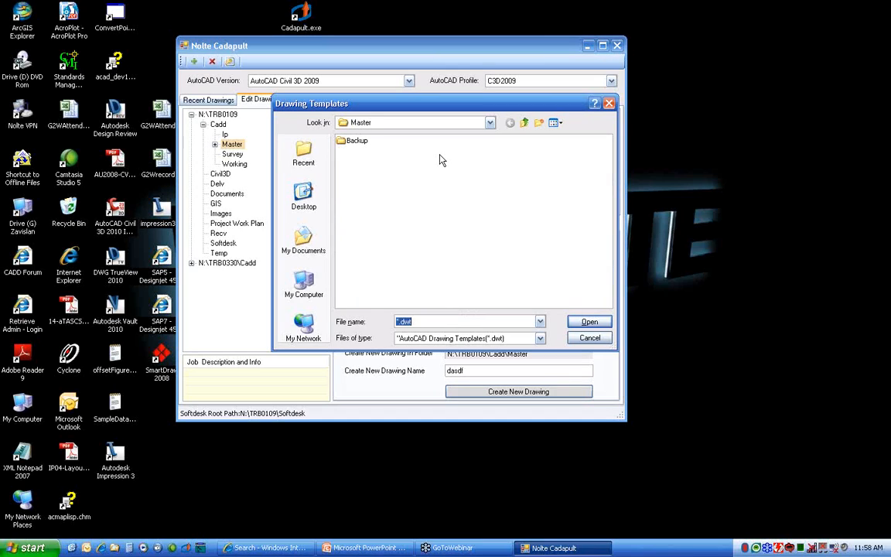
pyautogui.click(587, 340)
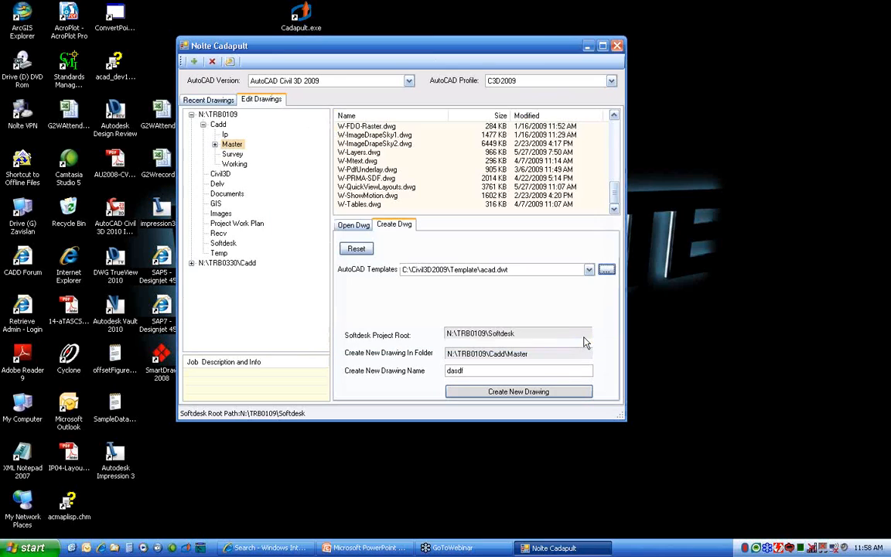
pyautogui.click(356, 249)
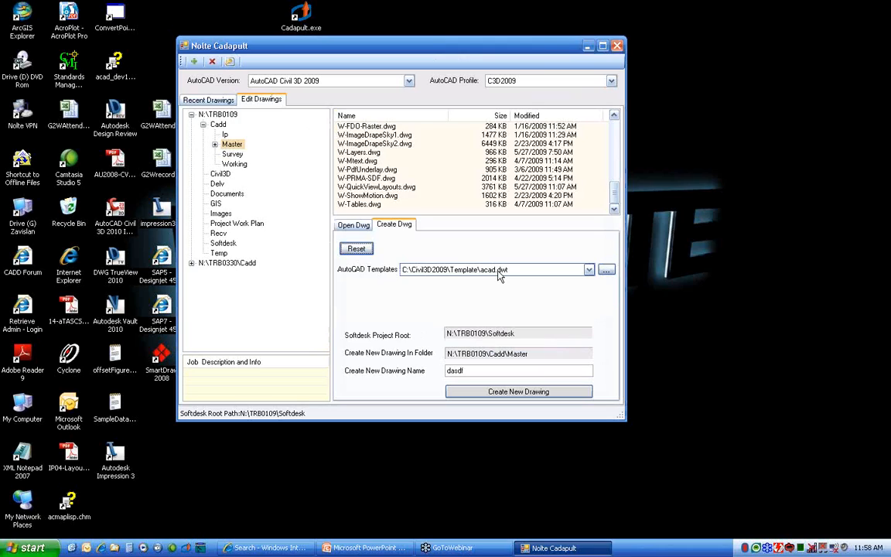
pyautogui.click(348, 226)
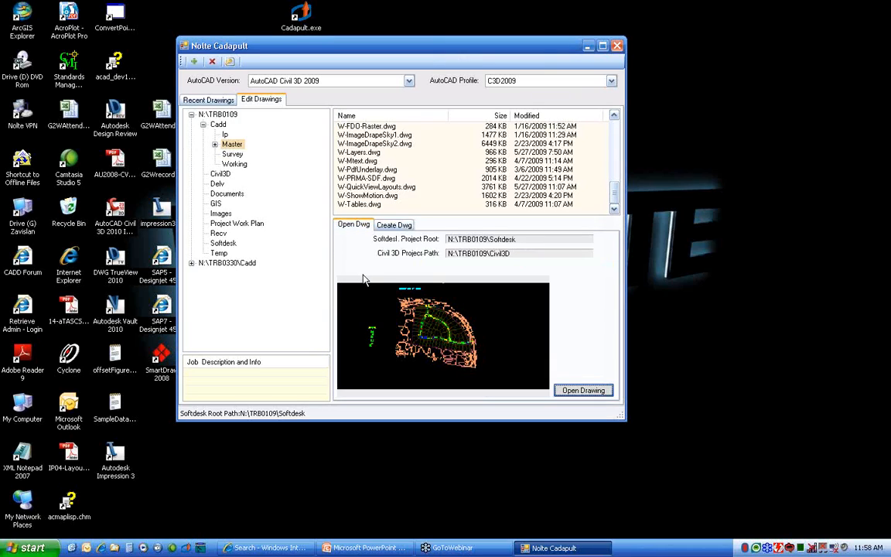
# Review the recent drawings for AutoCAD Civil 3D 2009, Autodesk Civil 3D 2007 and Autodesk Land Desktop 2007
pyautogui.click(209, 99)
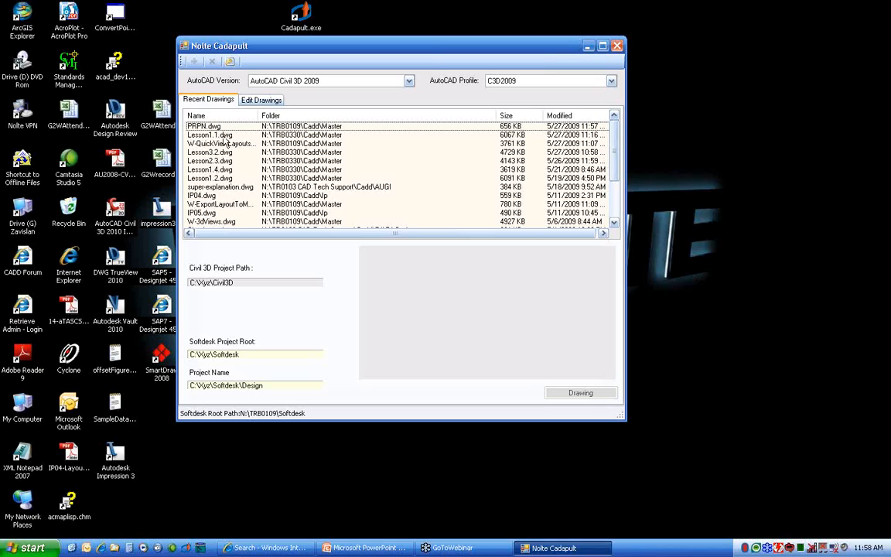
pyautogui.click(328, 82)
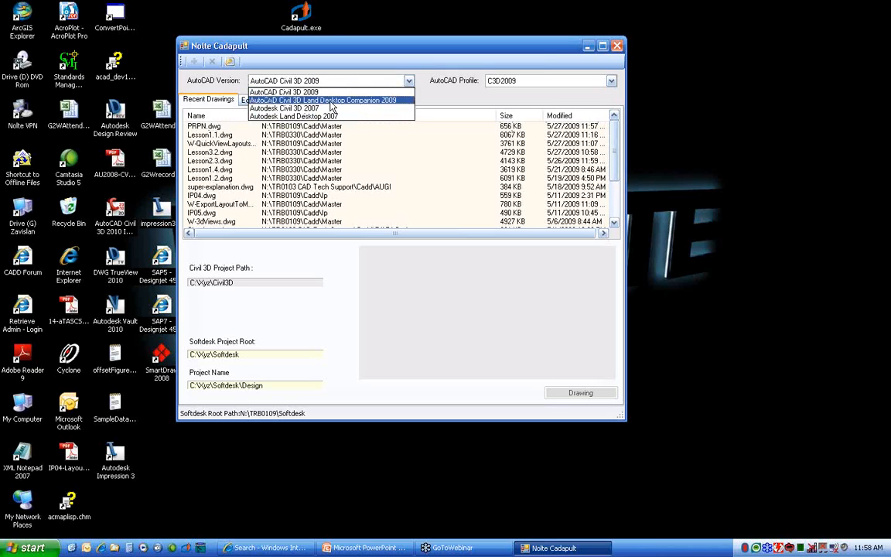
pyautogui.click(294, 109)
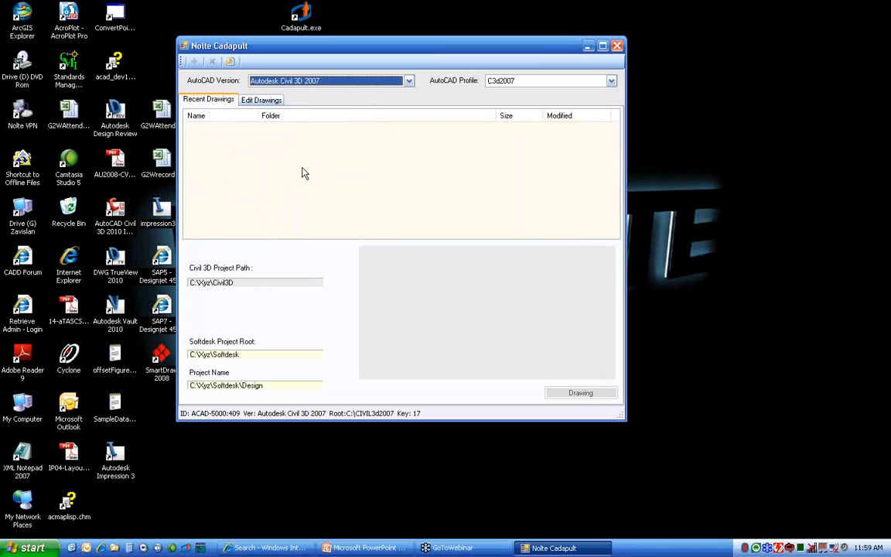
pyautogui.click(324, 83)
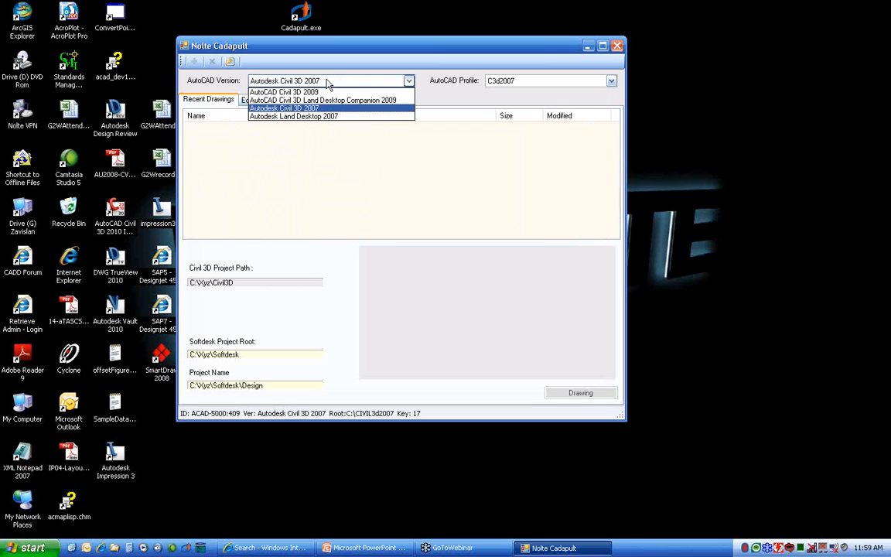
pyautogui.click(296, 114)
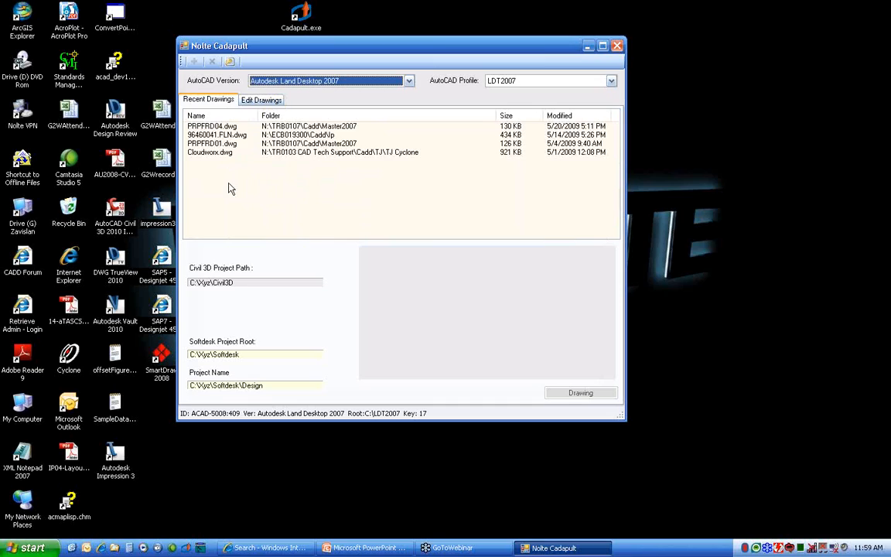
# Open W-QuickViewLayouts.dwg from TRB0109's Master folder in AutoCAD Civil 3D 2009
pyautogui.click(268, 101)
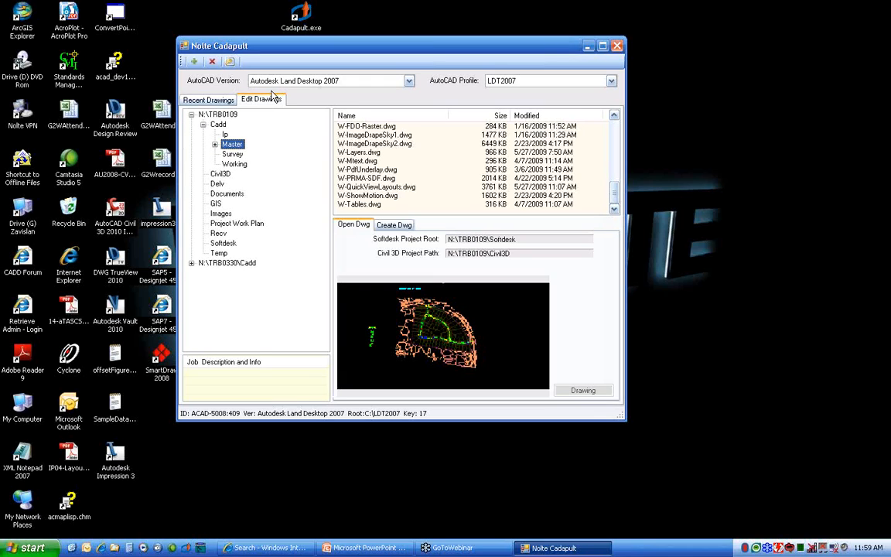
pyautogui.click(262, 81)
pyautogui.click(287, 95)
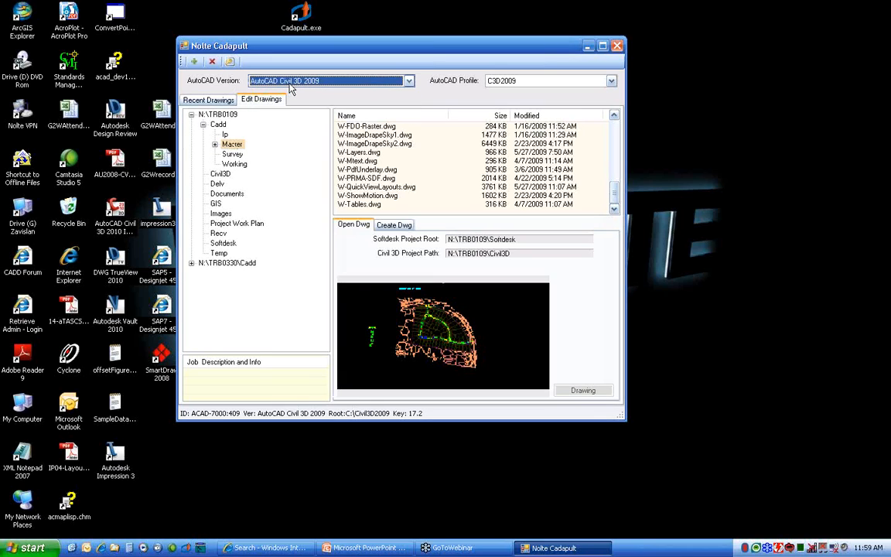
pyautogui.click(371, 187)
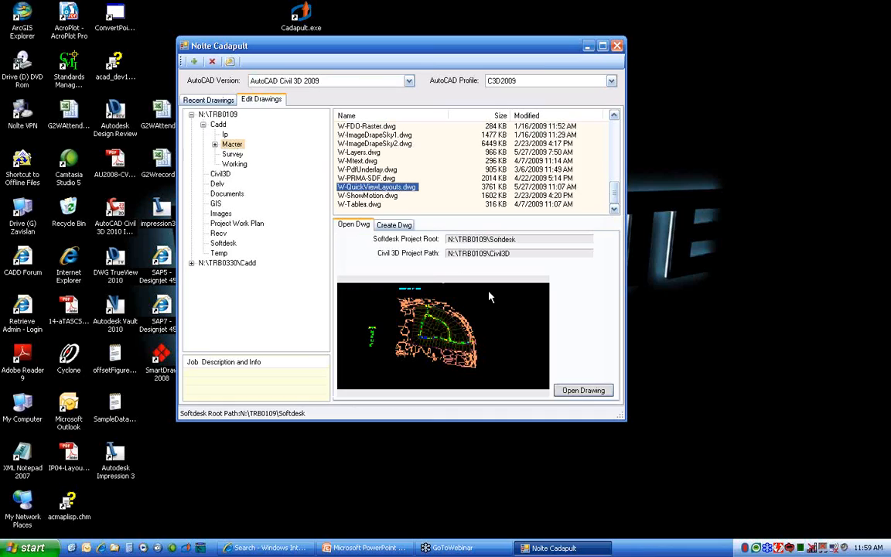
pyautogui.click(583, 390)
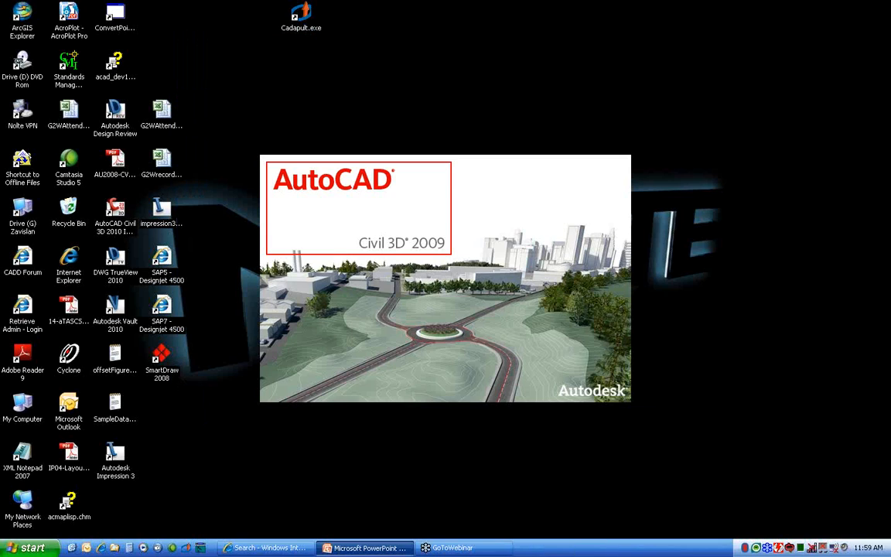
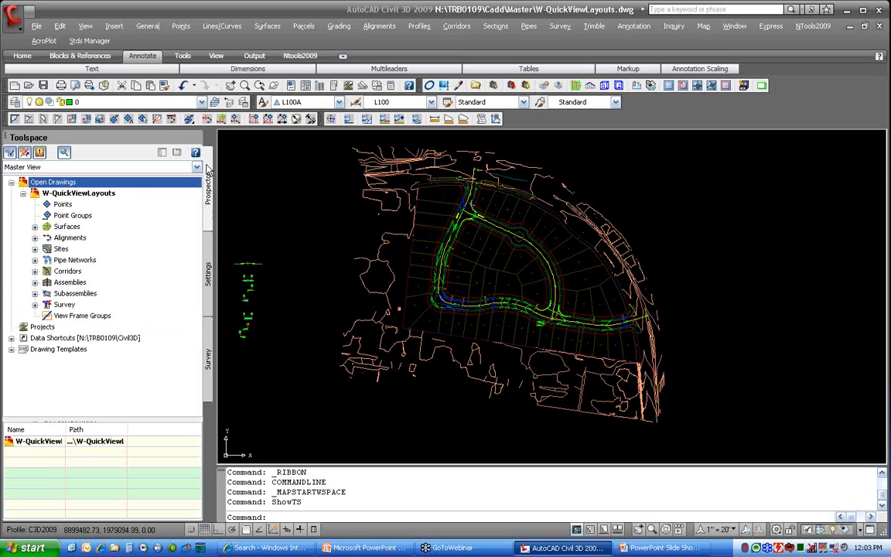
# Close the Toolspace and expand the ribbon to show its Home tools
pyautogui.click(197, 140)
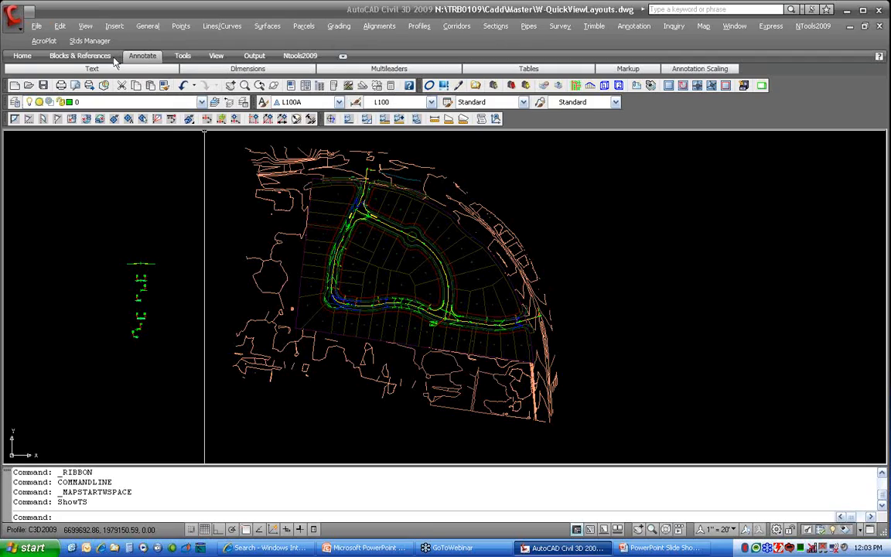
pyautogui.click(343, 58)
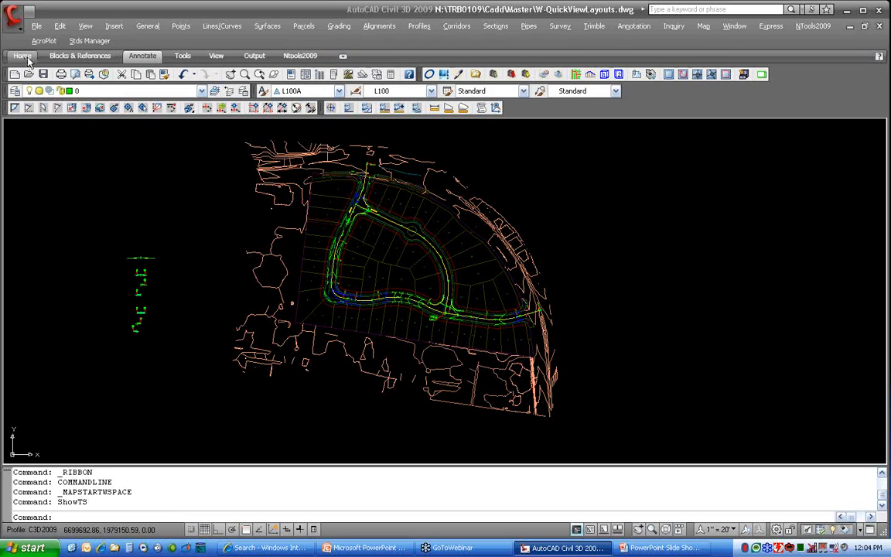
pyautogui.click(342, 58)
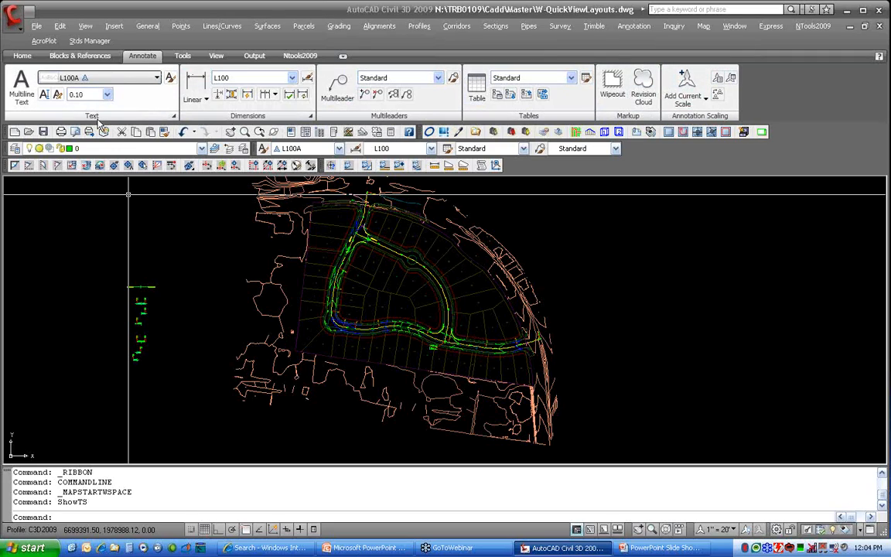
pyautogui.click(19, 57)
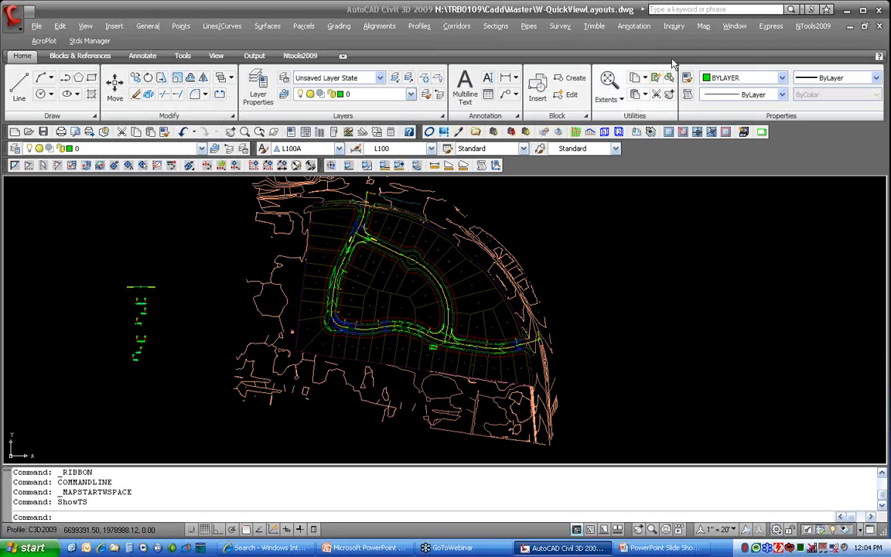
# Minimize the ribbon to titles only, preview the Draw and Modify tools, and restore the full ribbon
pyautogui.click(343, 56)
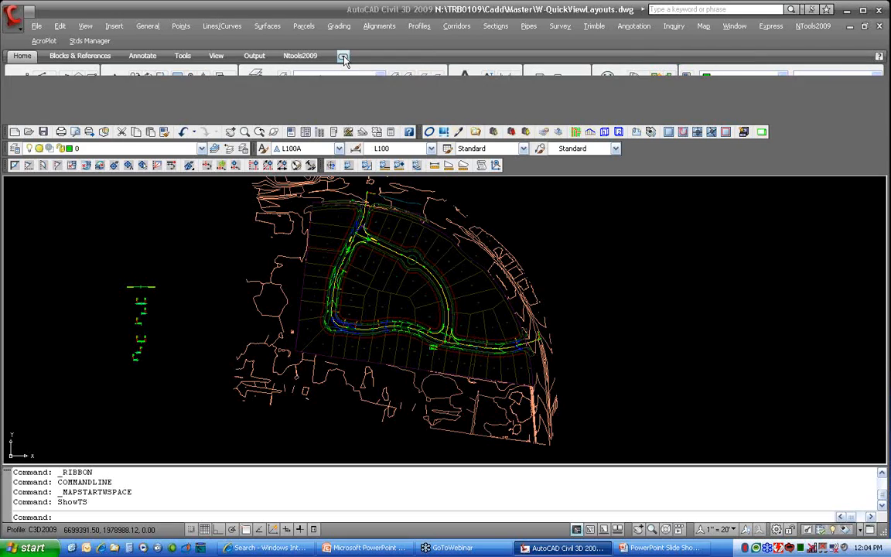
pyautogui.moveTo(335, 246)
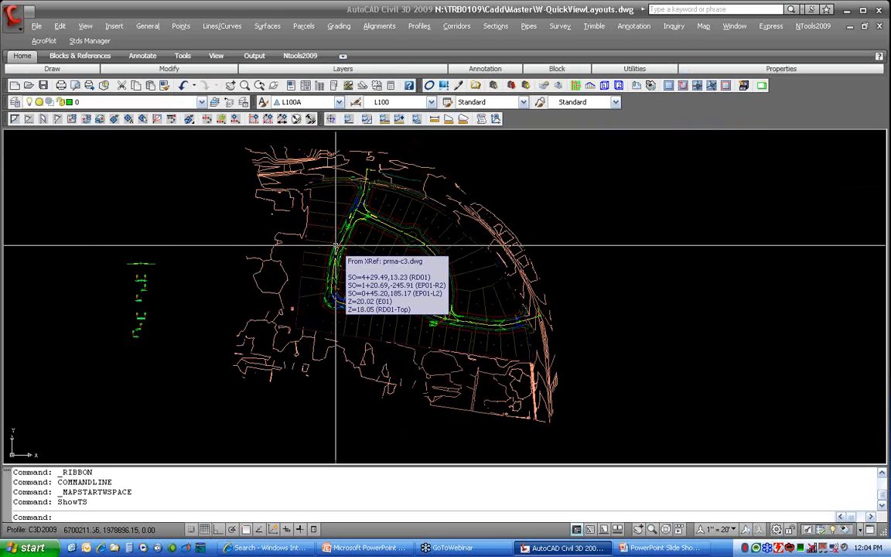
pyautogui.moveTo(51, 68)
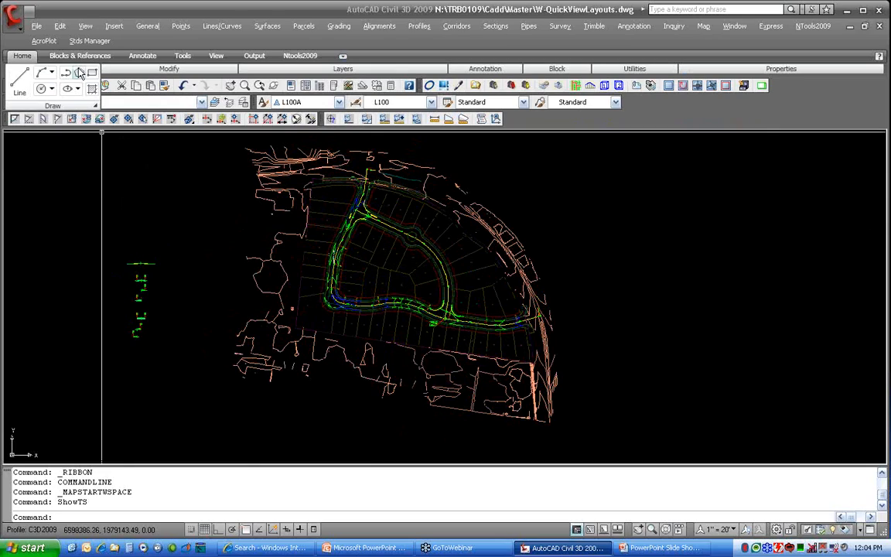
pyautogui.moveTo(108, 68)
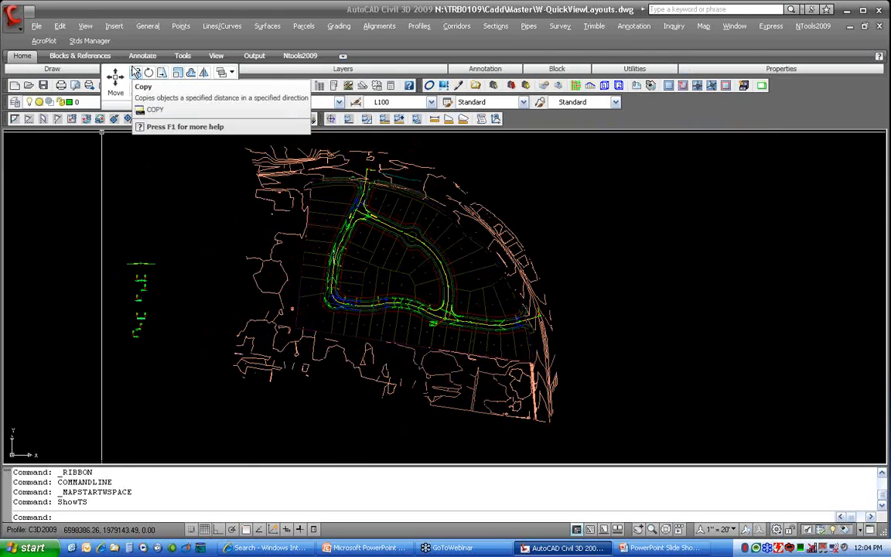
pyautogui.moveTo(119, 105)
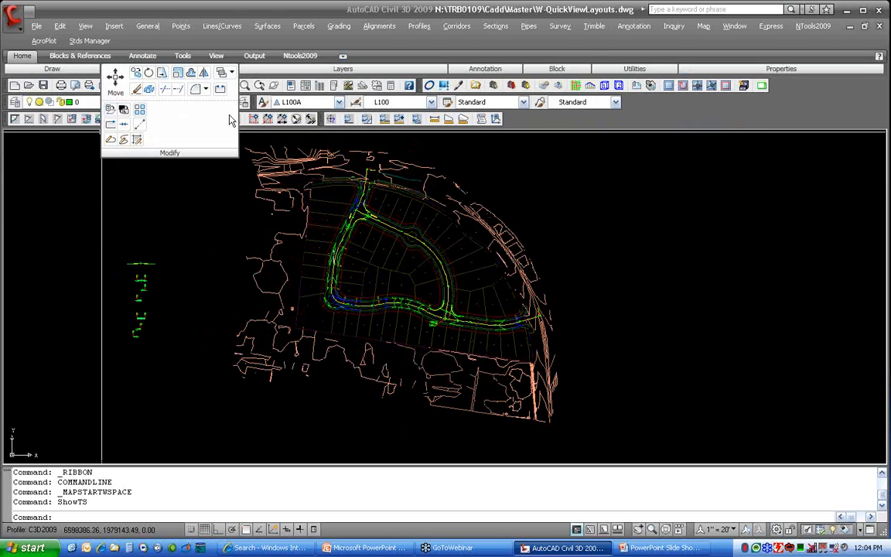
pyautogui.click(343, 57)
pyautogui.click(343, 56)
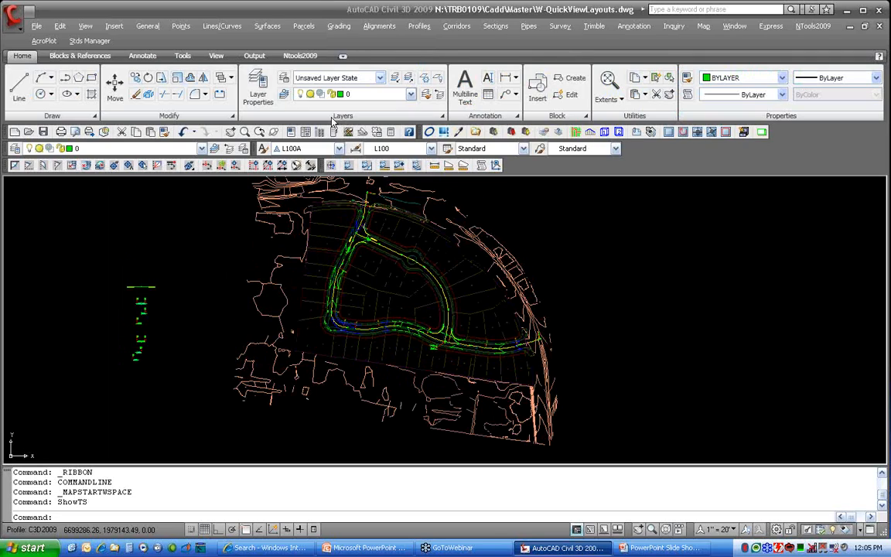
# Show the additional Modify tools, pin them open and release the pin
pyautogui.click(219, 117)
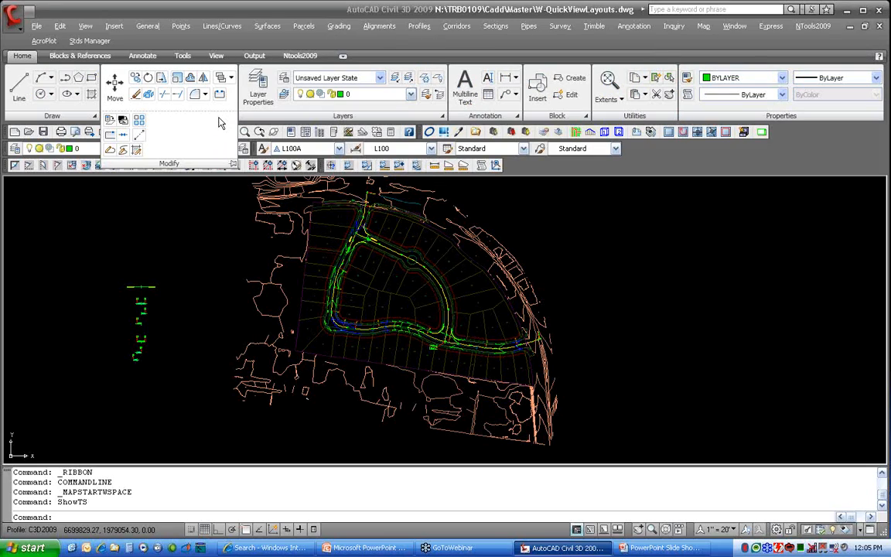
pyautogui.click(233, 164)
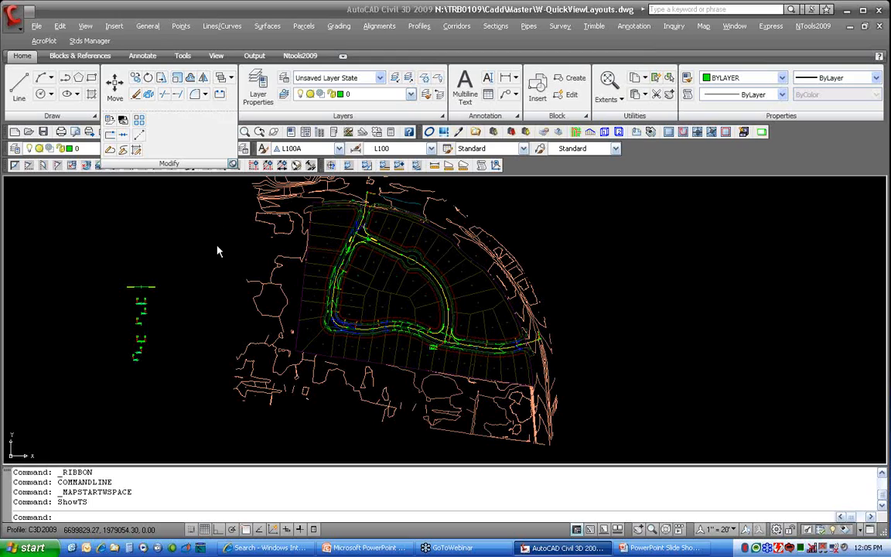
pyautogui.click(233, 164)
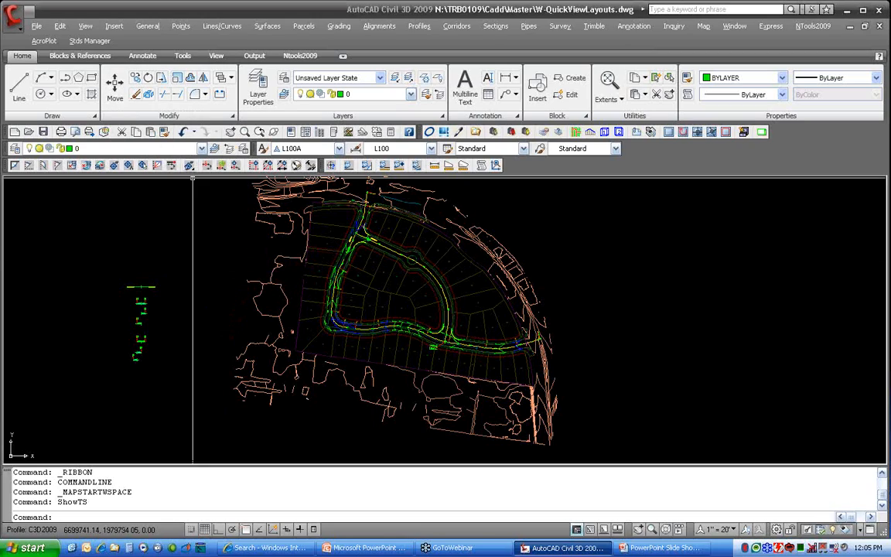
# Float the Modify tools over the drawing, collapse and restore the ribbon, and return the tools to the ribbon
pyautogui.moveTo(179, 115)
pyautogui.mouseDown()
pyautogui.moveTo(235, 150)
pyautogui.moveTo(557, 235)
pyautogui.moveTo(646, 213)
pyautogui.moveTo(651, 219)
pyautogui.mouseUp()
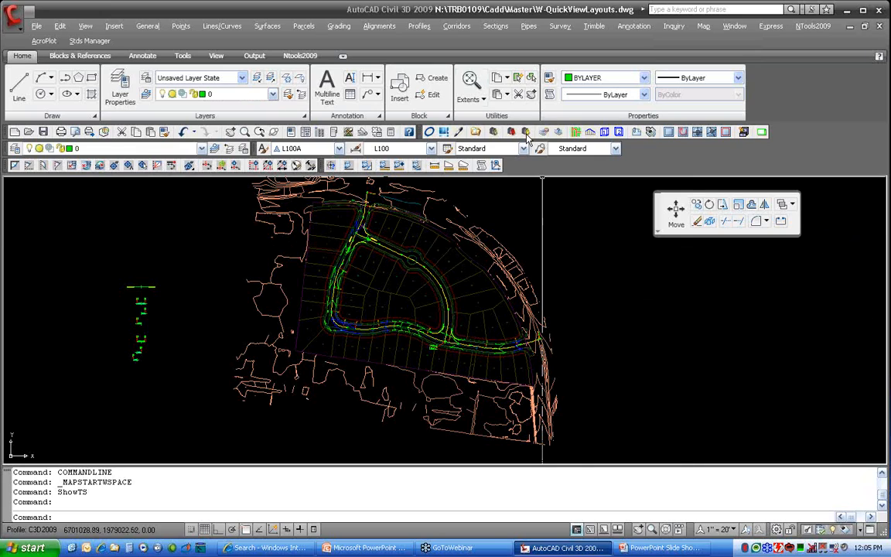
pyautogui.click(343, 56)
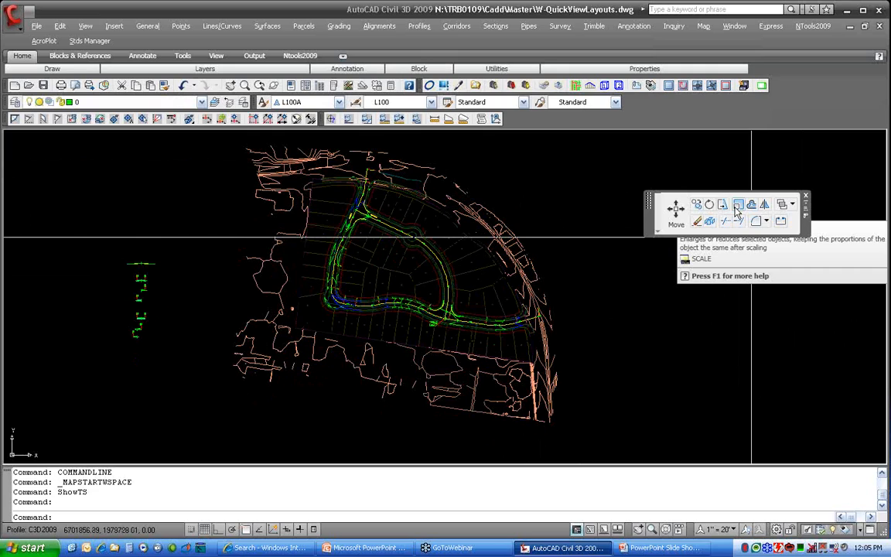
pyautogui.click(343, 57)
pyautogui.click(344, 57)
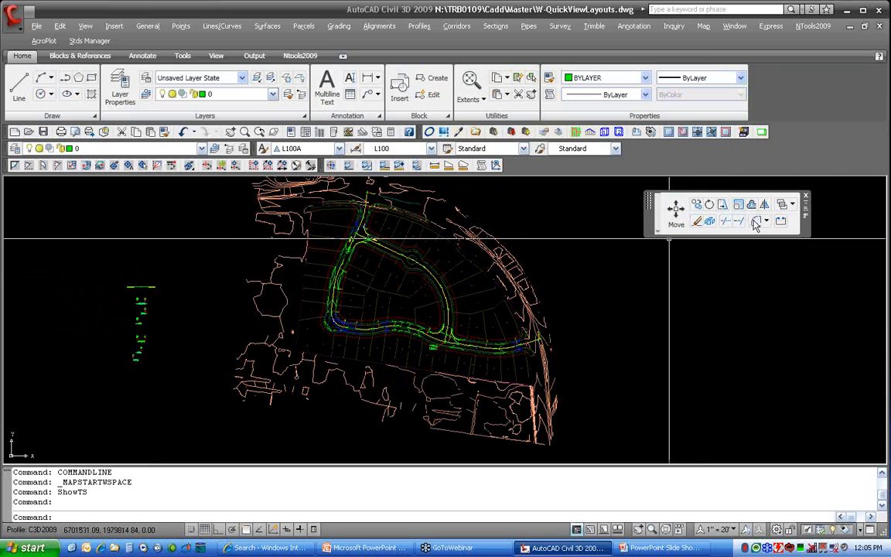
pyautogui.click(806, 204)
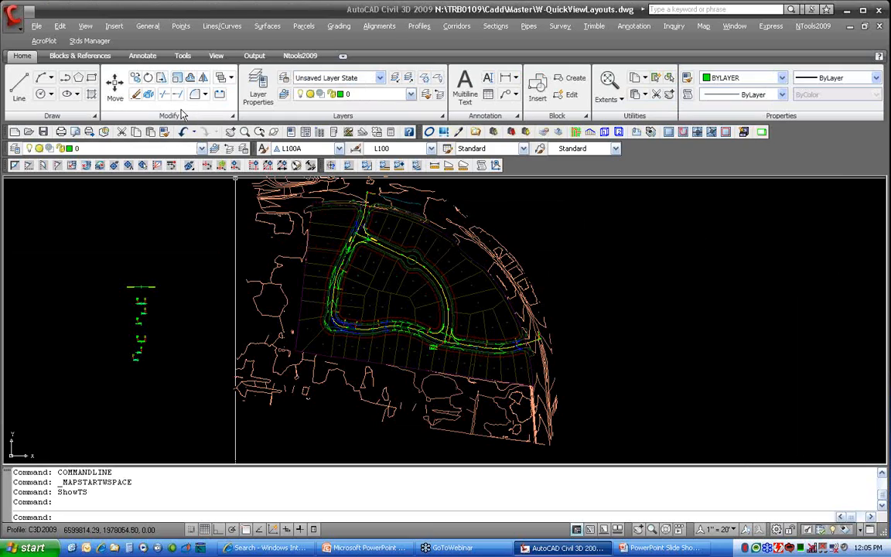
# Review the Annotate and Ntools2009 ribbon tools and return to the Home tools
pyautogui.click(144, 56)
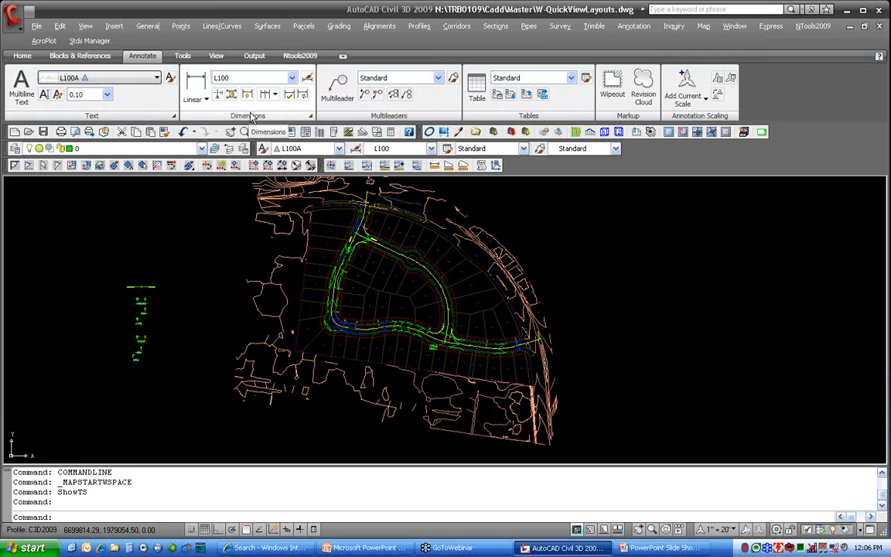
pyautogui.click(297, 56)
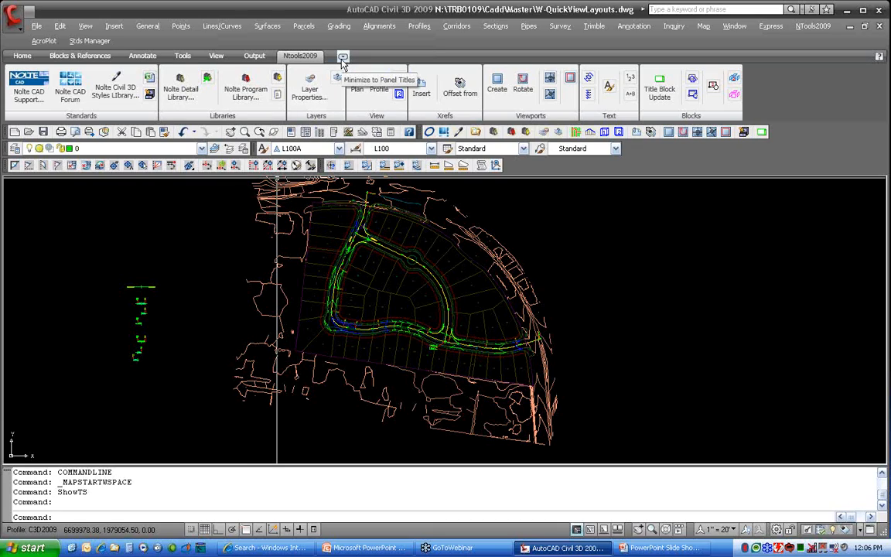
pyautogui.click(22, 56)
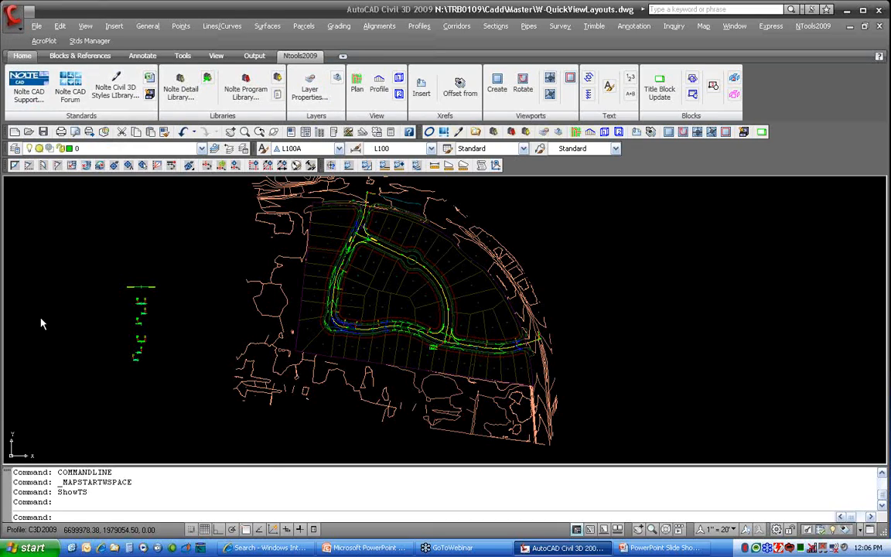
# Read the LINE command's help topic, close Help and check the rollover information in the drawing around the road bend
pyautogui.moveTo(41, 315)
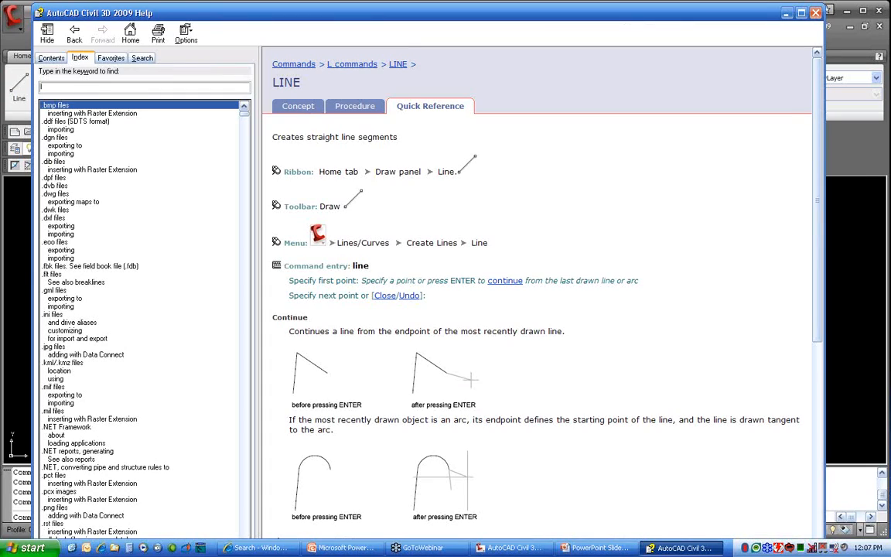
pyautogui.click(816, 14)
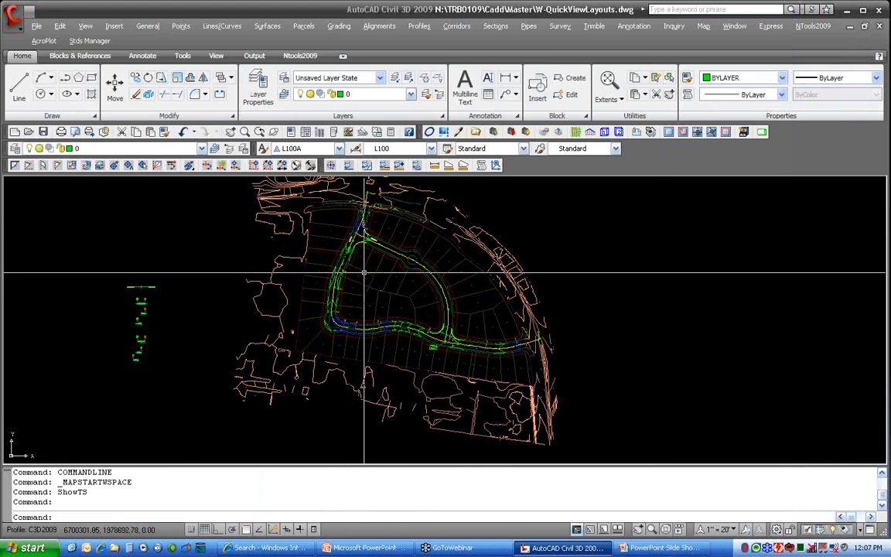
pyautogui.scroll(5, 316, 305)
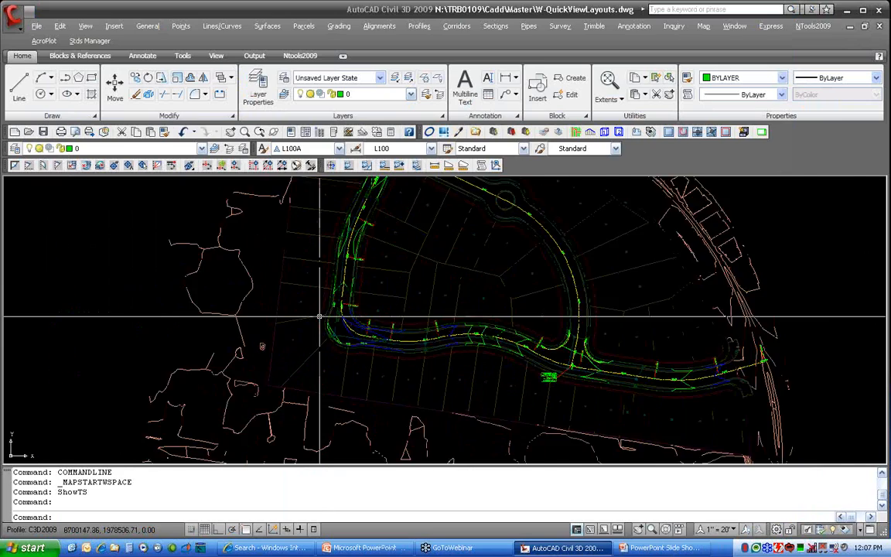
pyautogui.moveTo(309, 317)
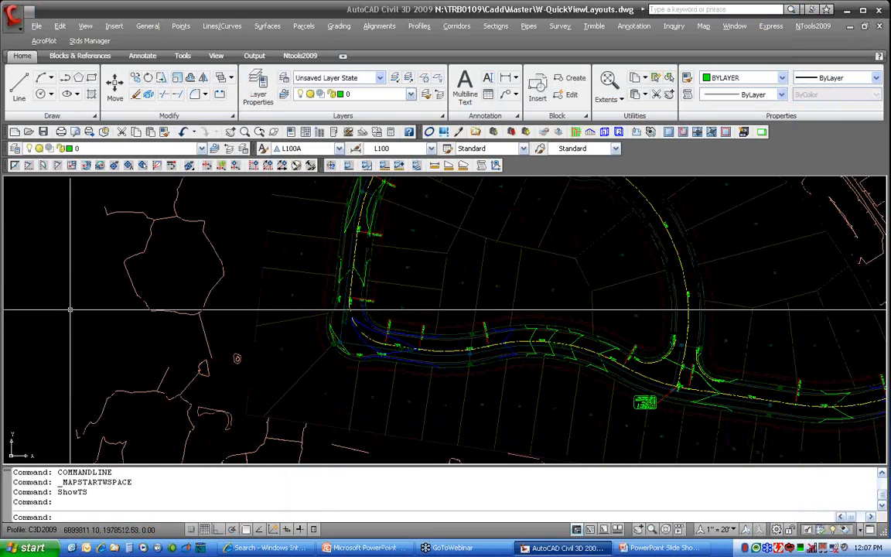
pyautogui.moveTo(70, 309)
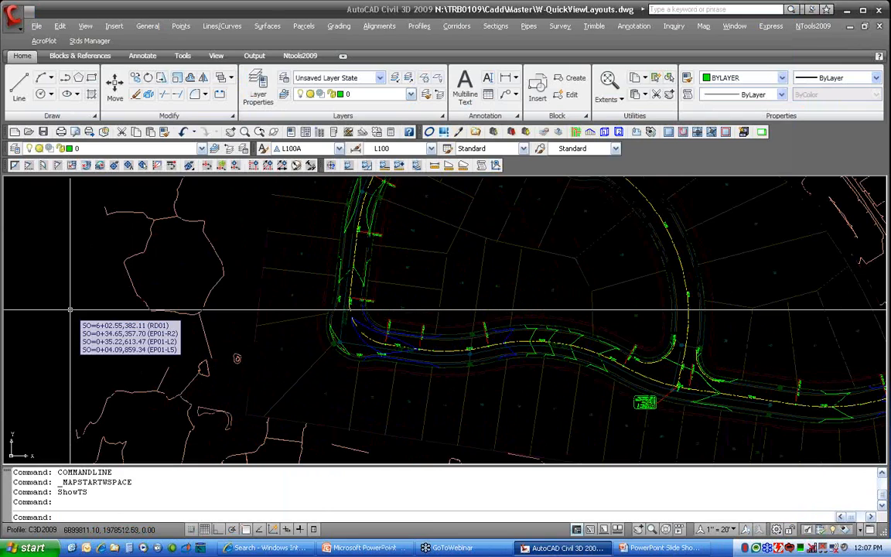
# In the Display options, switch extended and rollover ToolTips off and back on, and accept the settings
pyautogui.rightClick(73, 260)
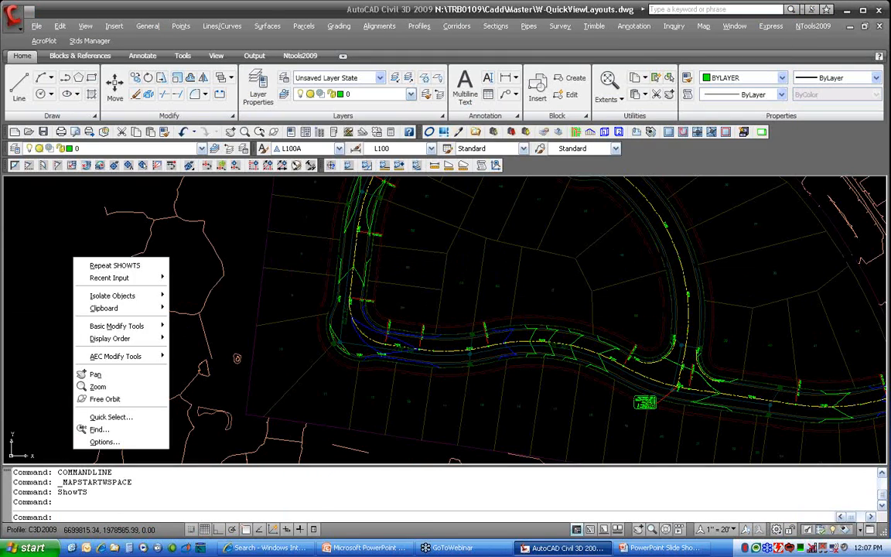
pyautogui.click(121, 446)
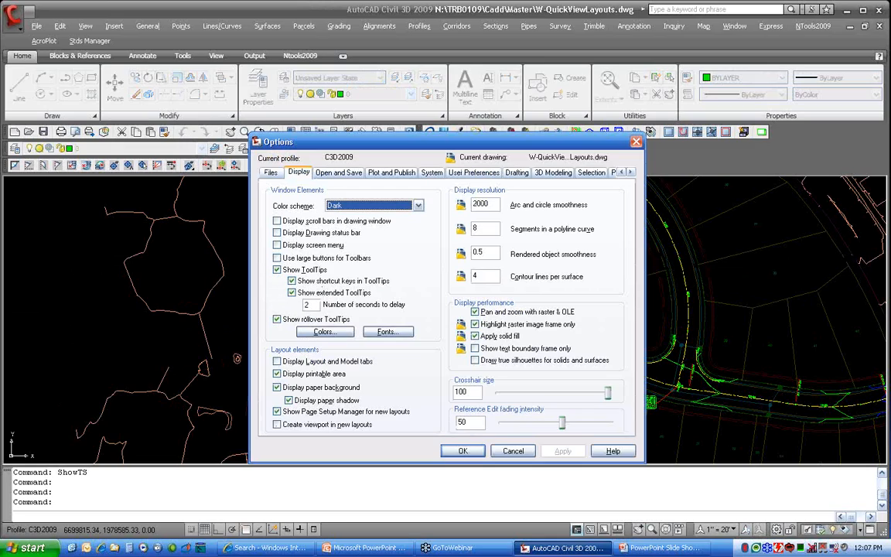
pyautogui.click(338, 293)
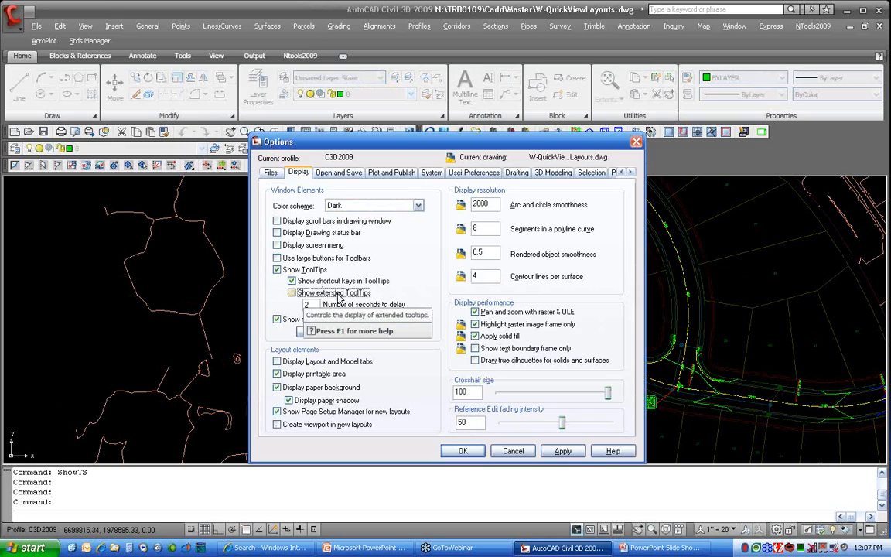
pyautogui.click(338, 294)
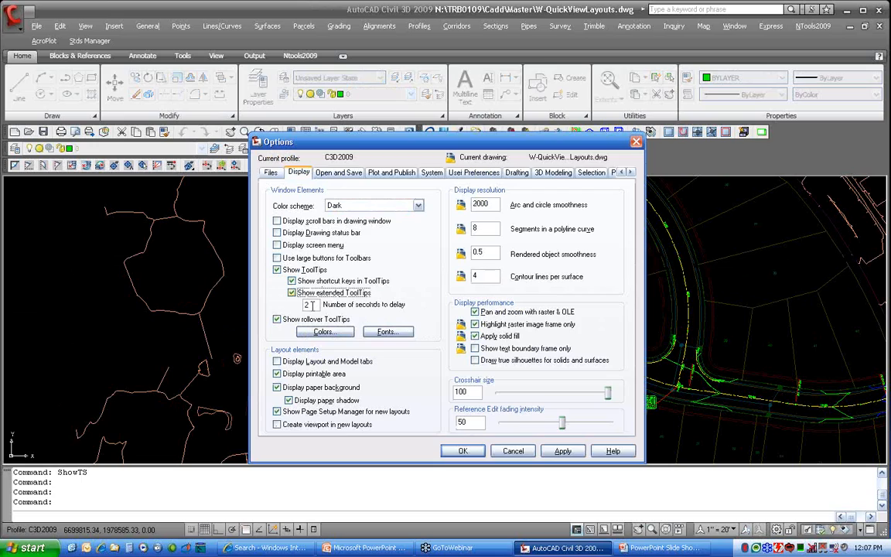
pyautogui.click(276, 374)
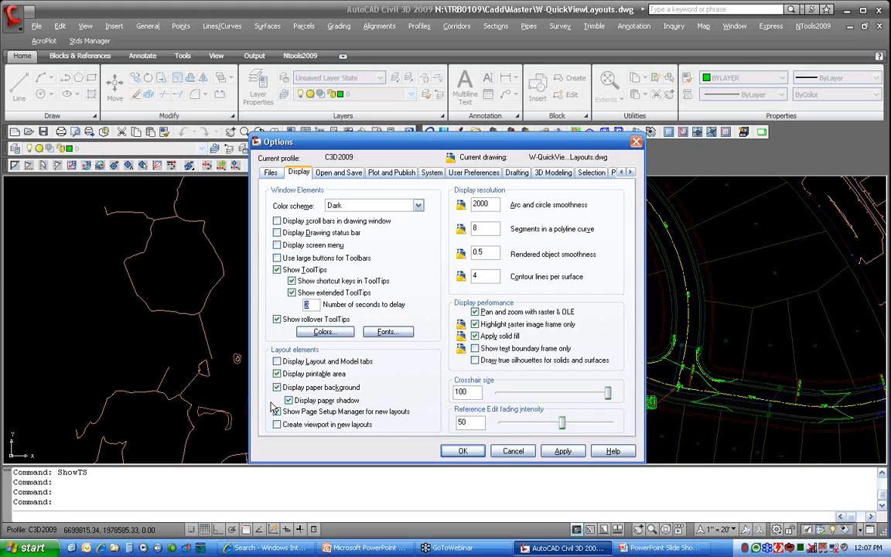
pyautogui.click(290, 322)
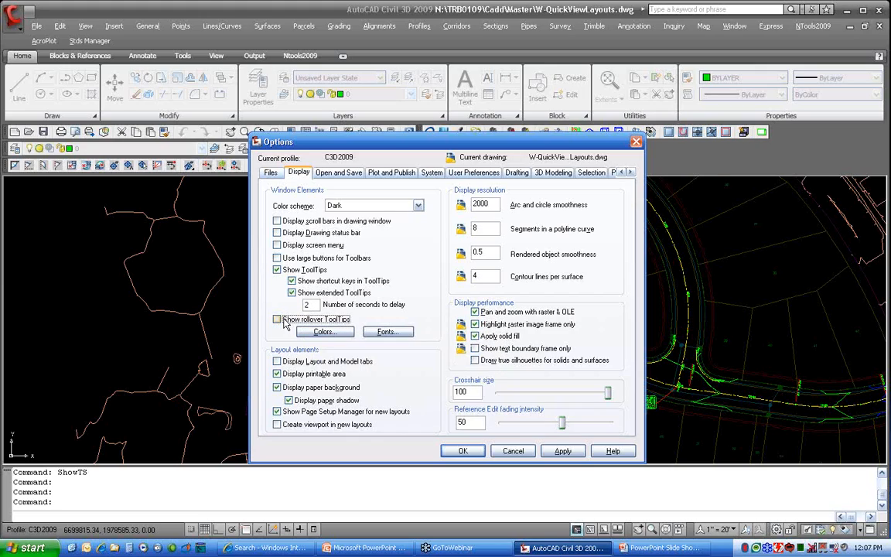
pyautogui.click(289, 296)
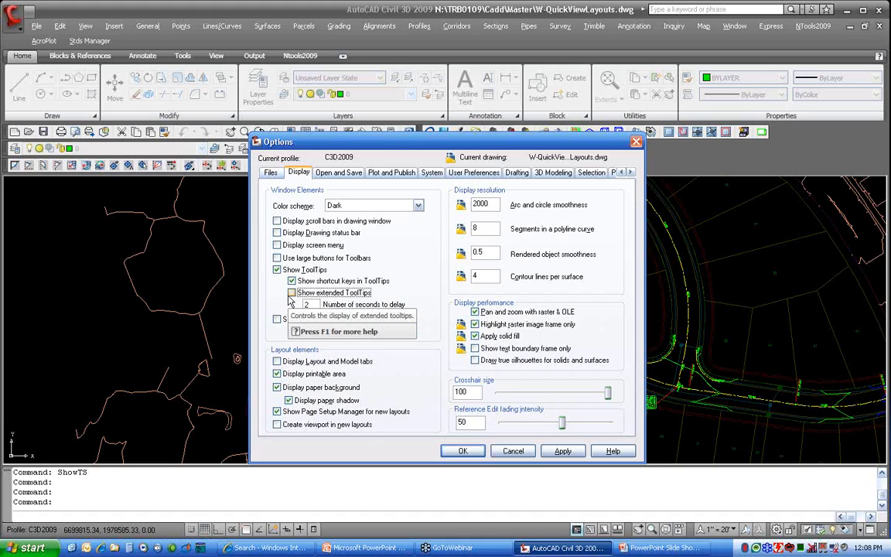
pyautogui.click(291, 293)
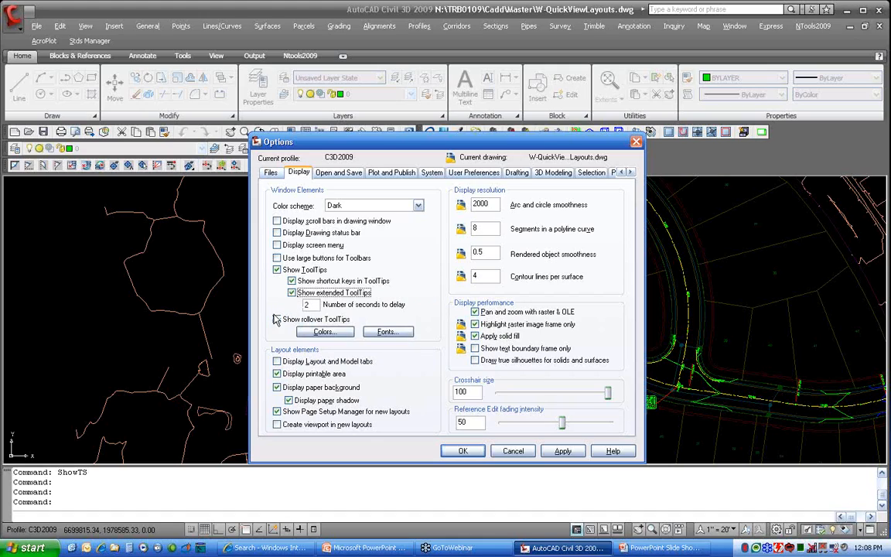
pyautogui.click(291, 281)
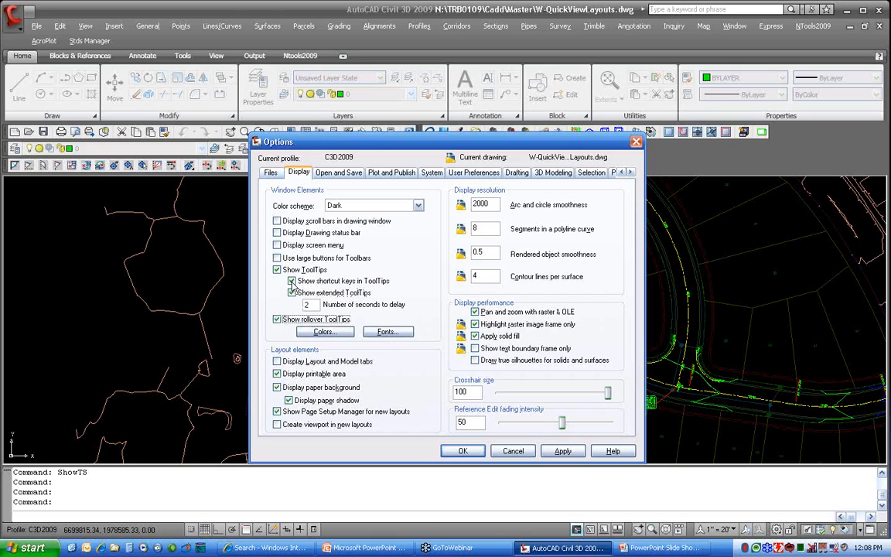
pyautogui.click(461, 450)
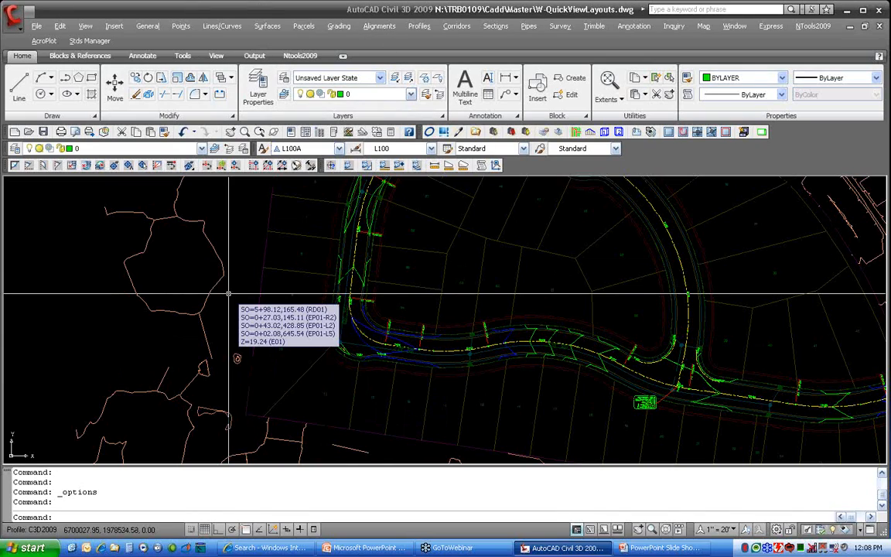
# Hide the ribbon with the ribbonclose command and bring it back with the ribbon command
pyautogui.write('ribb')
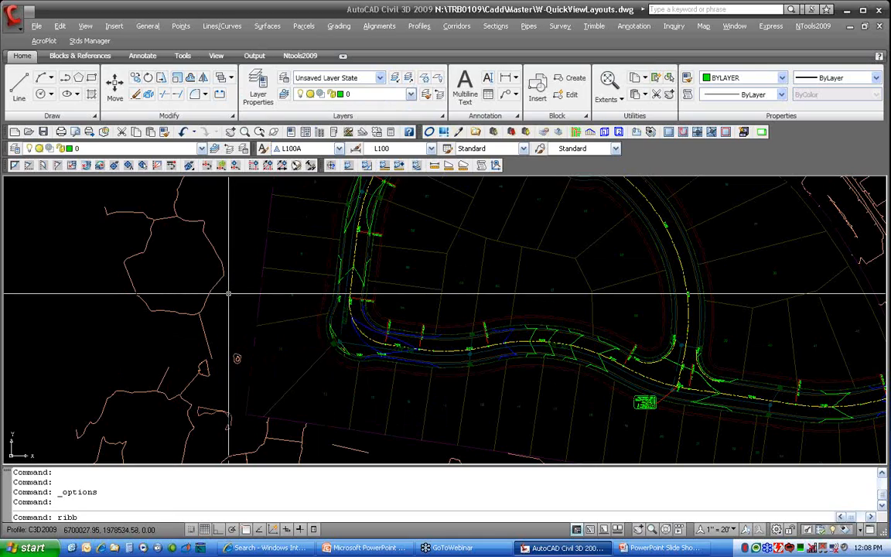
pyautogui.write('oncloa')
pyautogui.press('Return')
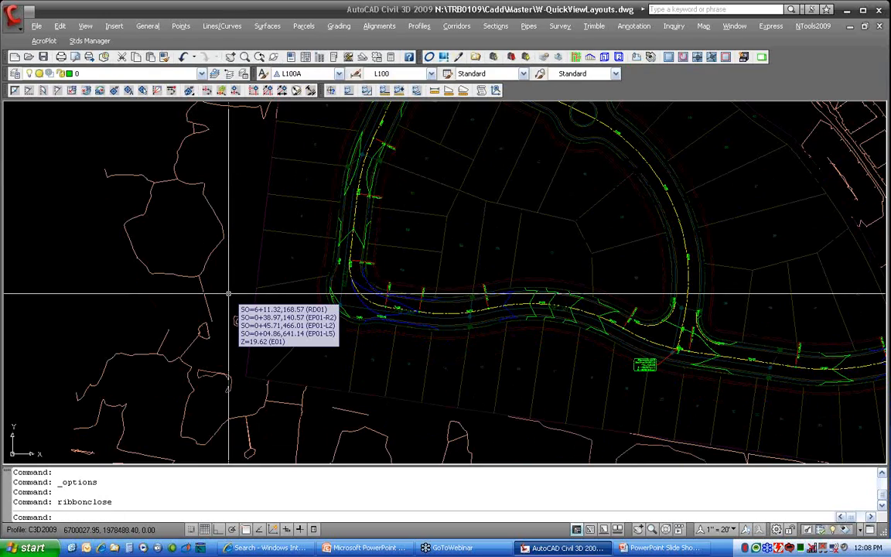
pyautogui.write('ribbon')
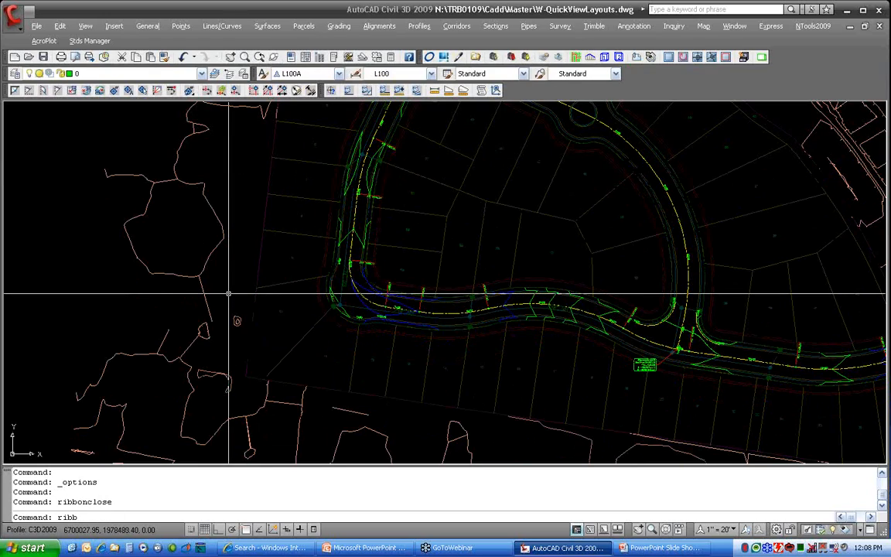
pyautogui.press('Return')
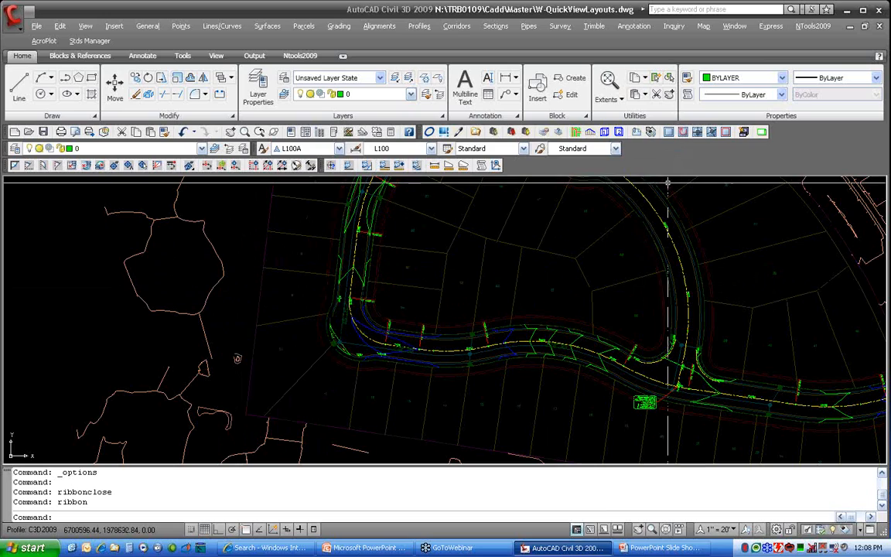
# Reload the Civil 3D Complete workspace, close the Toolspace and check the list of available workspaces
pyautogui.click(777, 532)
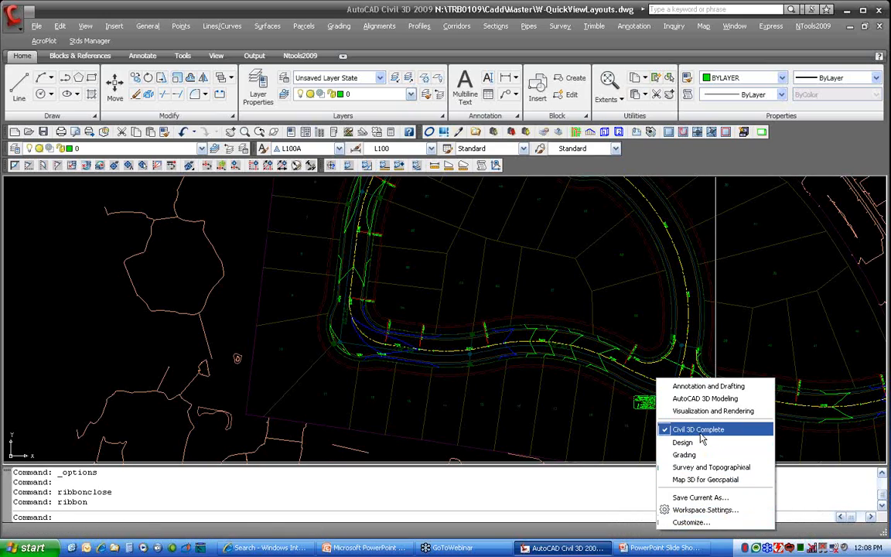
pyautogui.click(698, 430)
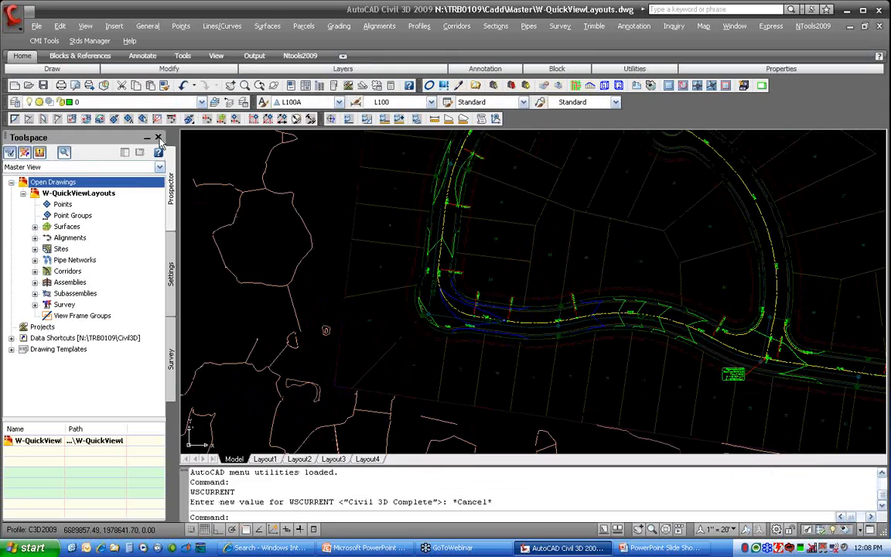
pyautogui.click(158, 138)
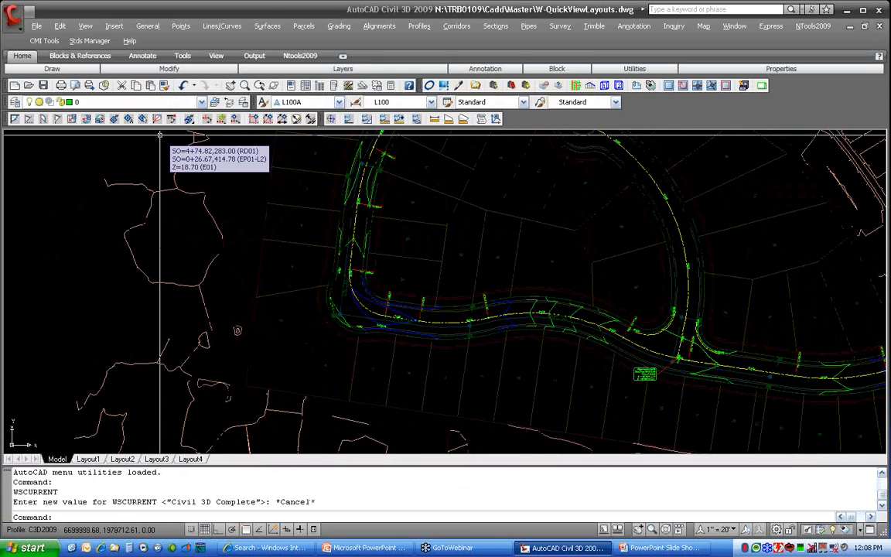
pyautogui.click(778, 531)
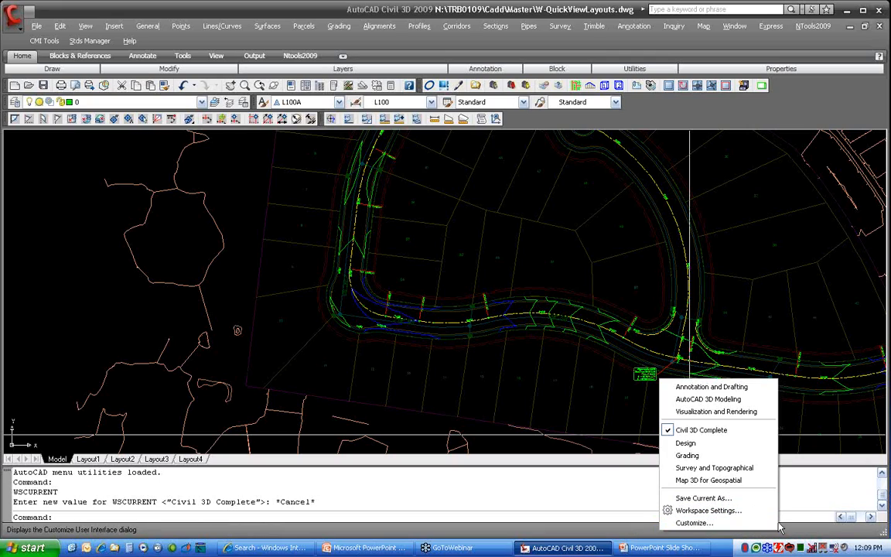
pyautogui.click(632, 510)
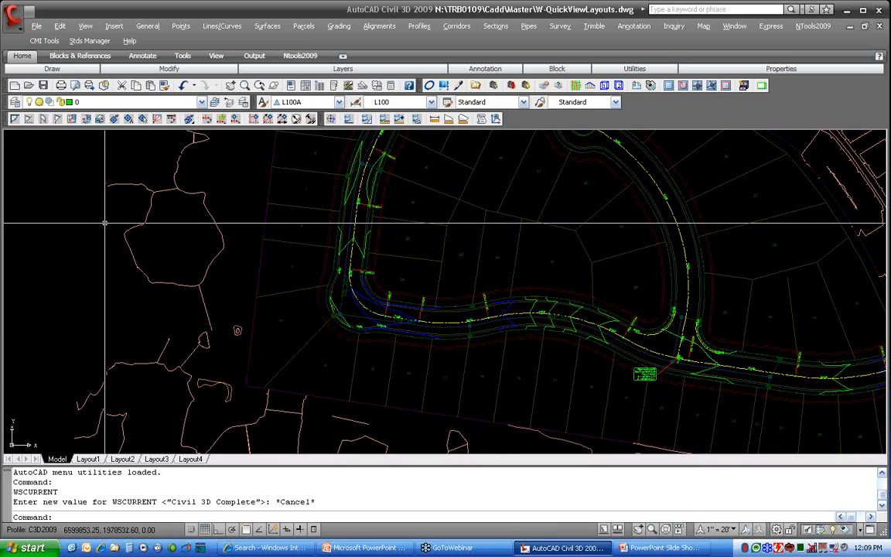
# Browse the command categories in the menu browser and expand the section view label commands under Sections
pyautogui.click(11, 17)
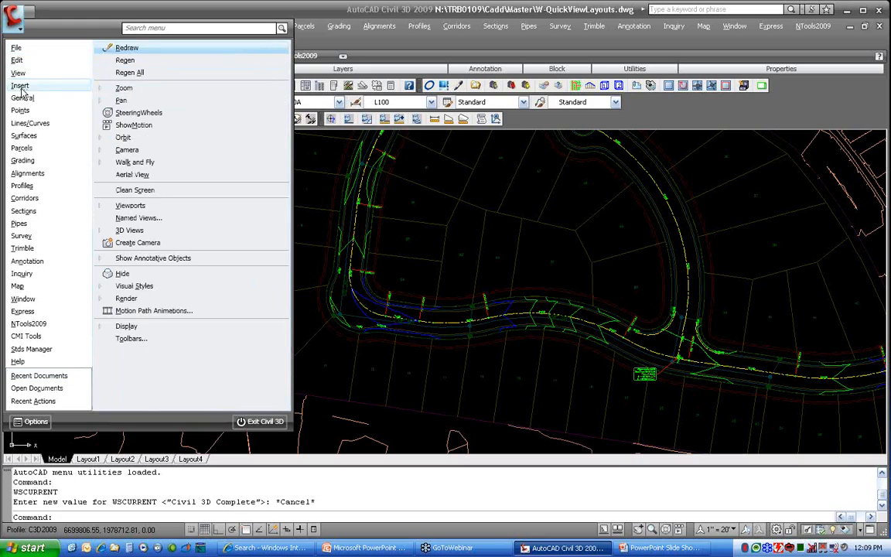
pyautogui.moveTo(27, 153)
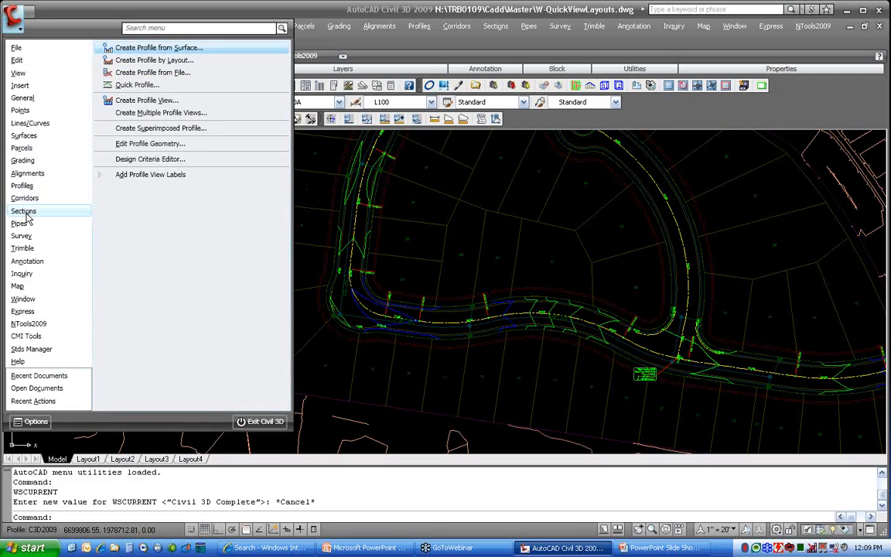
pyautogui.moveTo(29, 216)
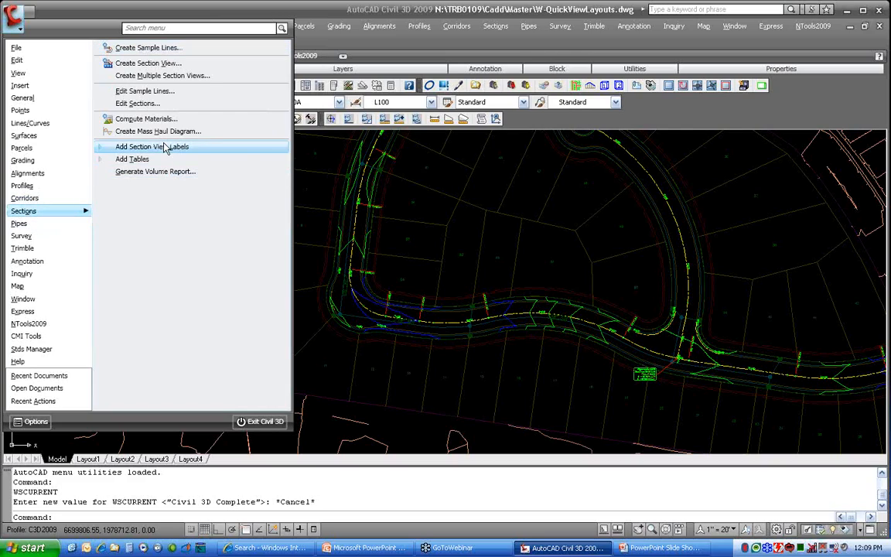
pyautogui.moveTo(158, 146)
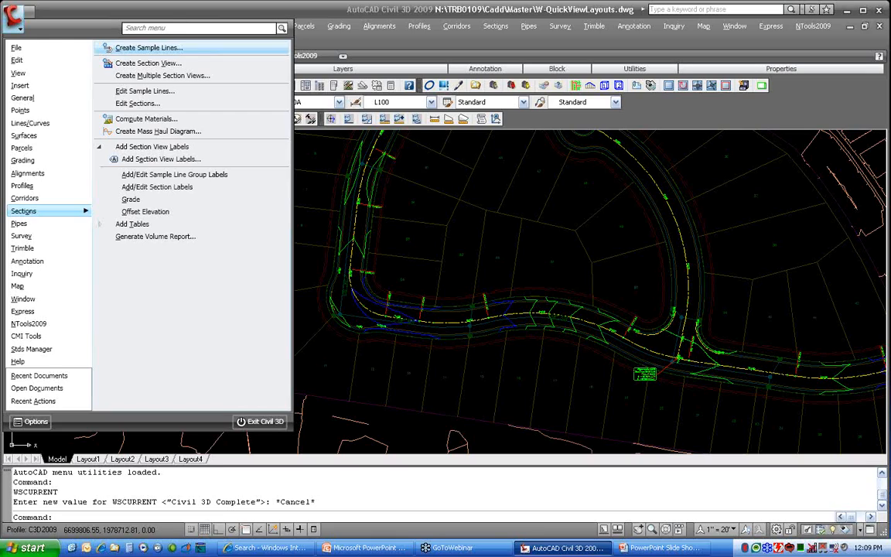
# Search the menu browser's commands for "volume" and for "layer", and clear the search
pyautogui.write('volume')
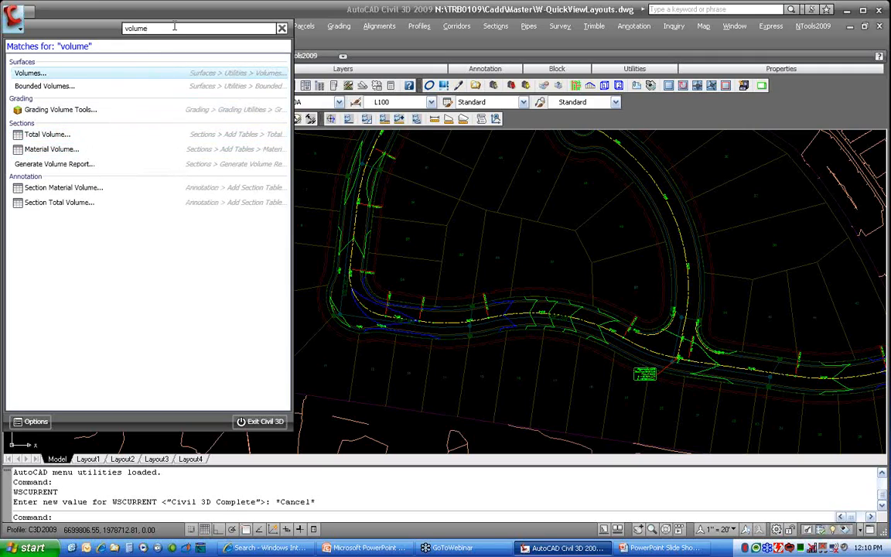
pyautogui.moveTo(158, 27); pyautogui.dragTo(117, 31)
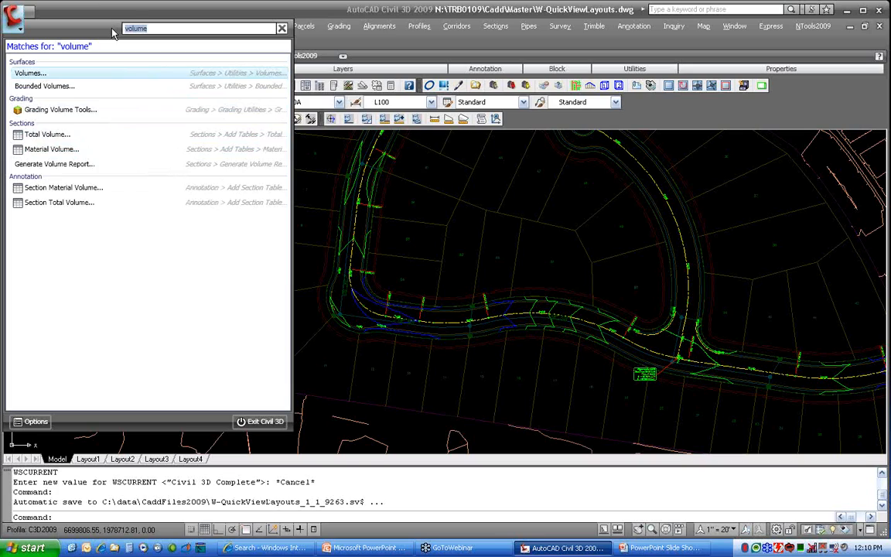
pyautogui.write('layer')
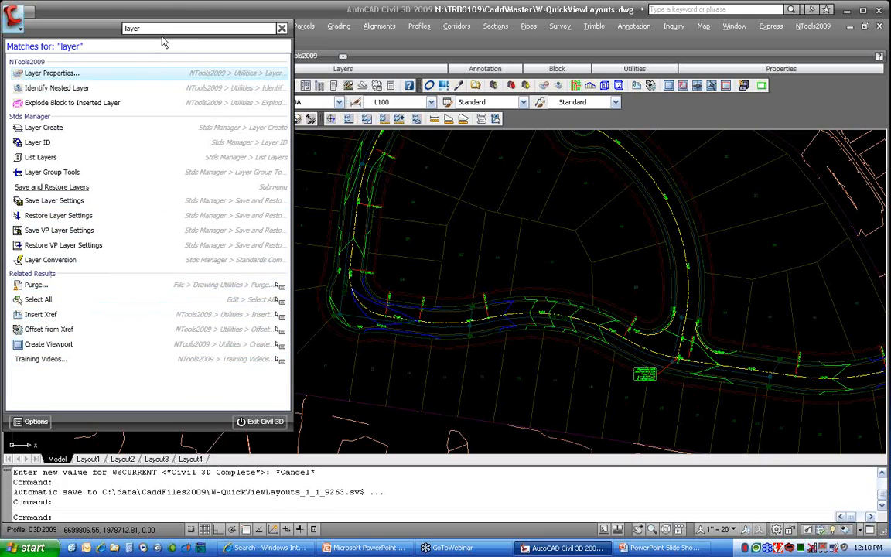
pyautogui.click(281, 29)
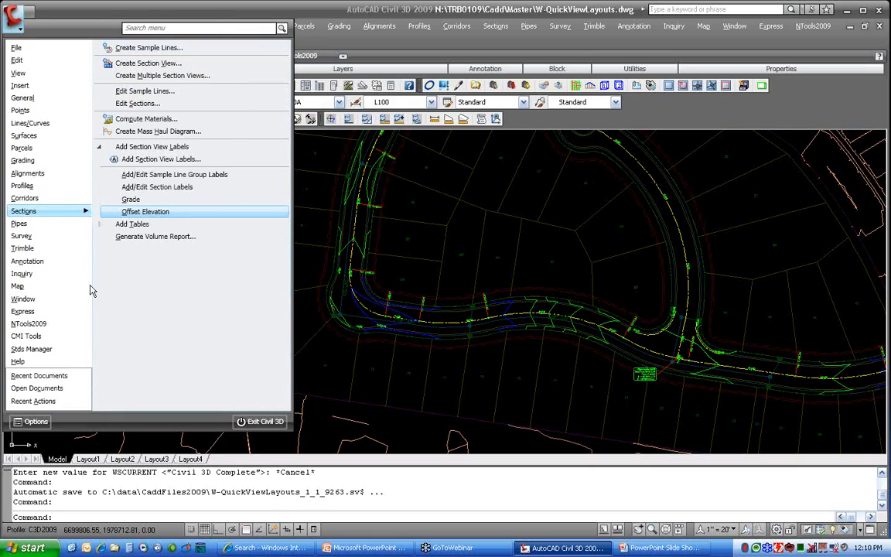
# Look through the recent documents and try small and large image previews before setting the list to icons
pyautogui.moveTo(58, 377)
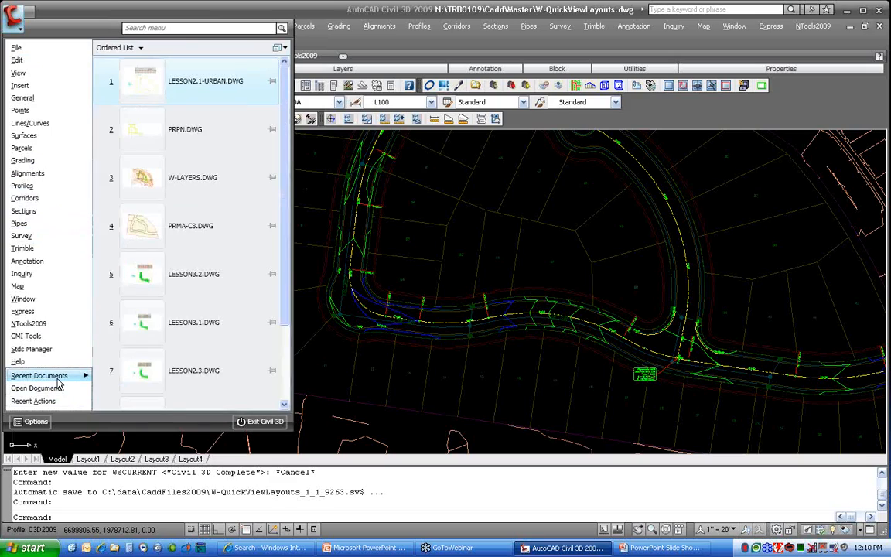
pyautogui.moveTo(285, 258); pyautogui.dragTo(284, 402)
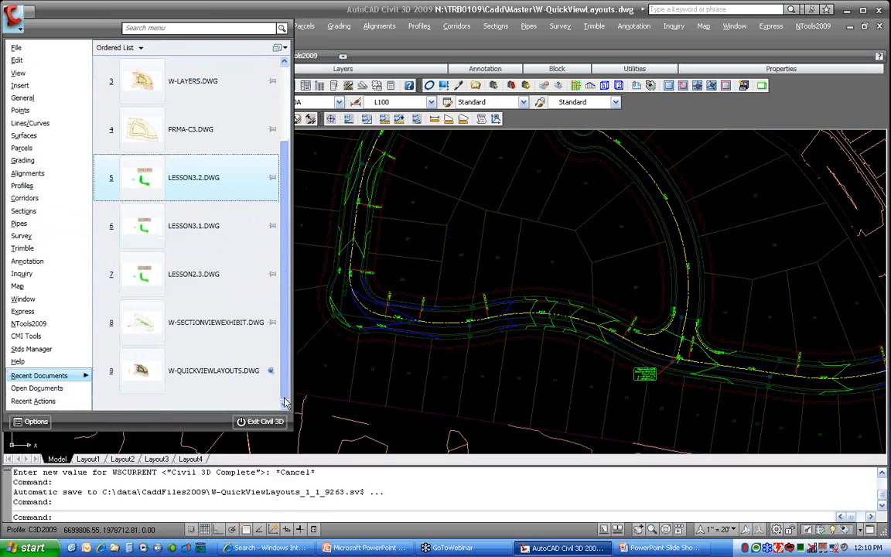
pyautogui.scroll(2, 258, 324)
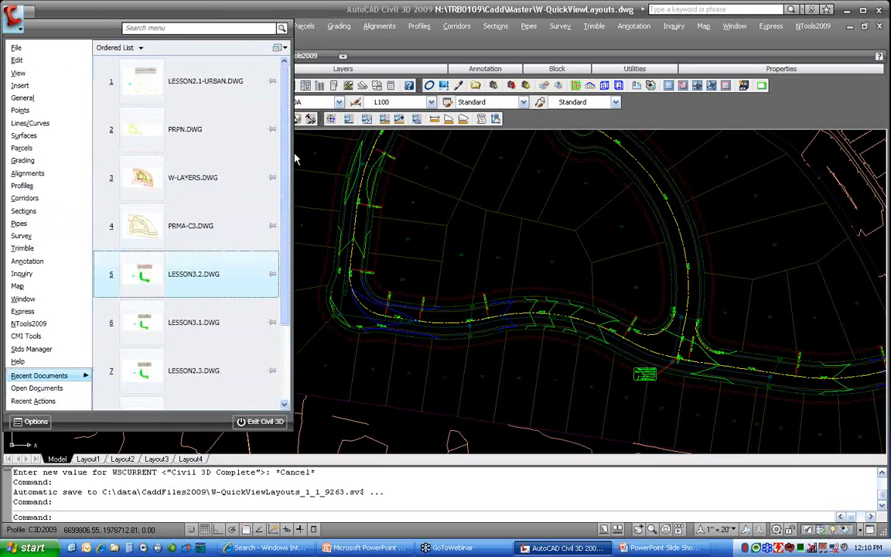
pyautogui.click(282, 48)
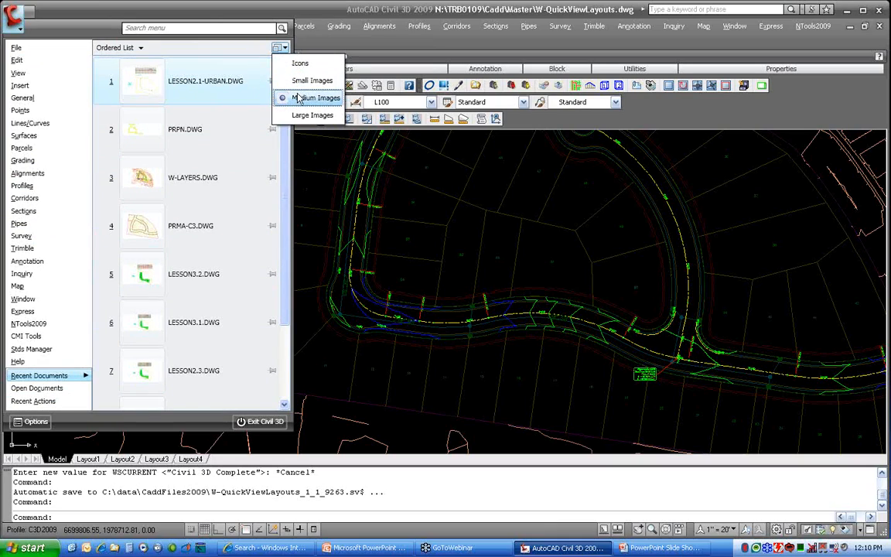
pyautogui.click(302, 81)
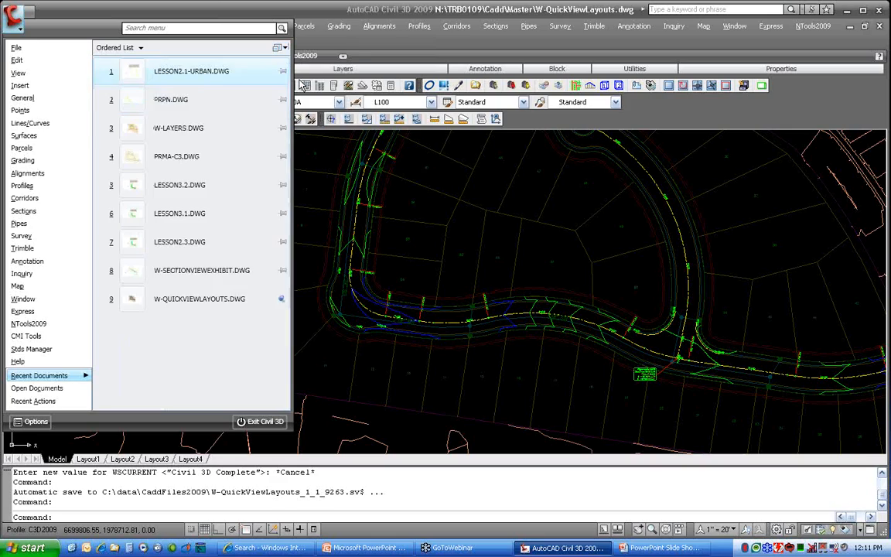
pyautogui.click(283, 48)
pyautogui.click(294, 118)
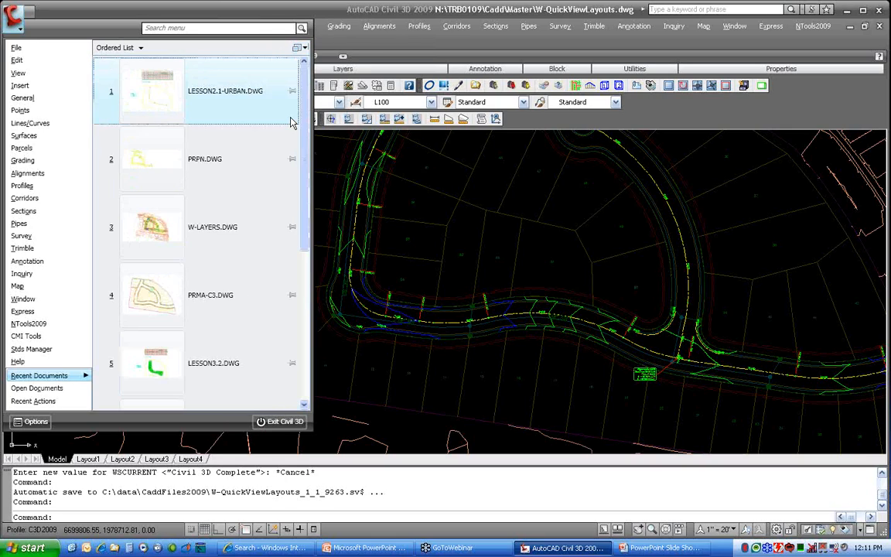
pyautogui.click(303, 49)
pyautogui.click(304, 65)
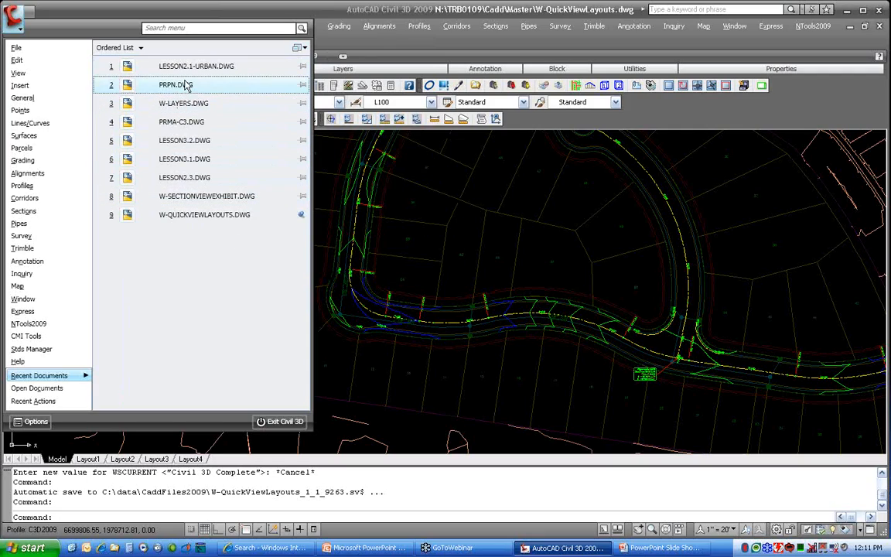
# Check the recent drawings' details and pinning, review the open documents and recent actions, and close the menu browser
pyautogui.moveTo(190, 74)
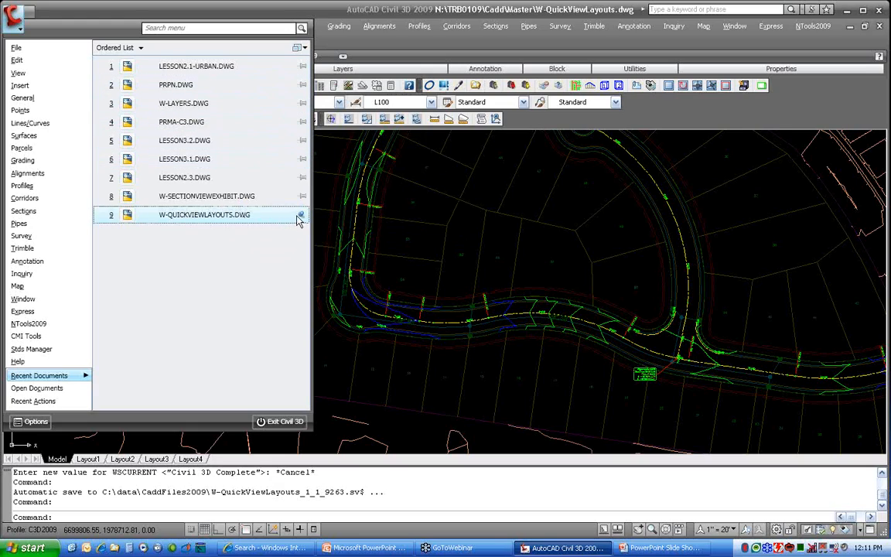
pyautogui.moveTo(301, 220)
pyautogui.click(62, 389)
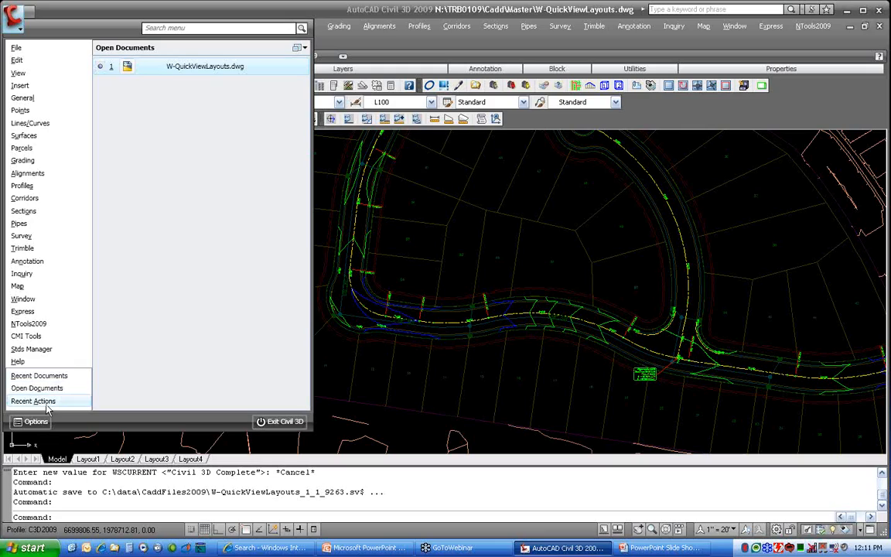
pyautogui.click(46, 406)
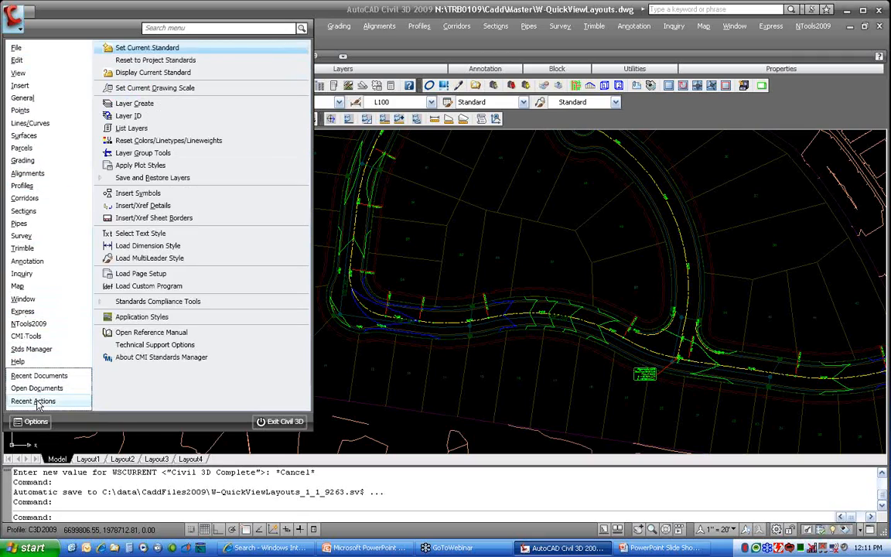
pyautogui.moveTo(37, 403)
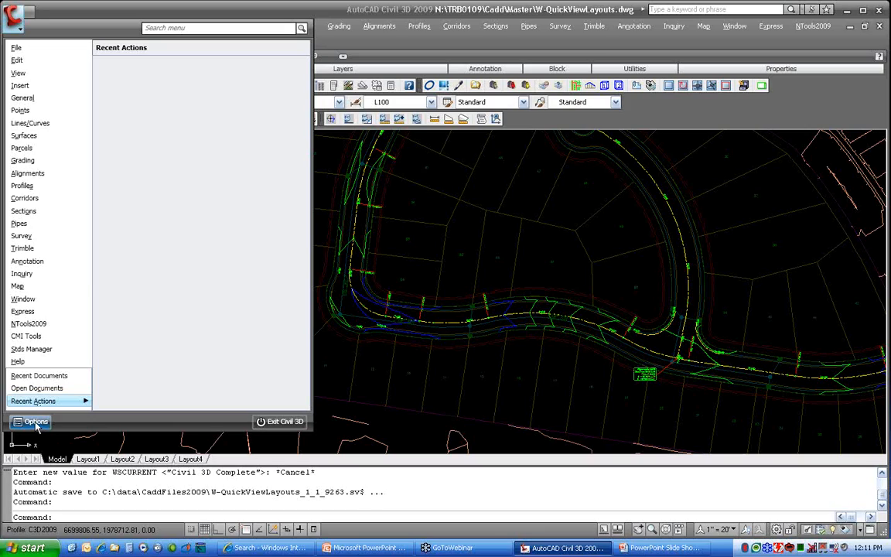
pyautogui.click(12, 16)
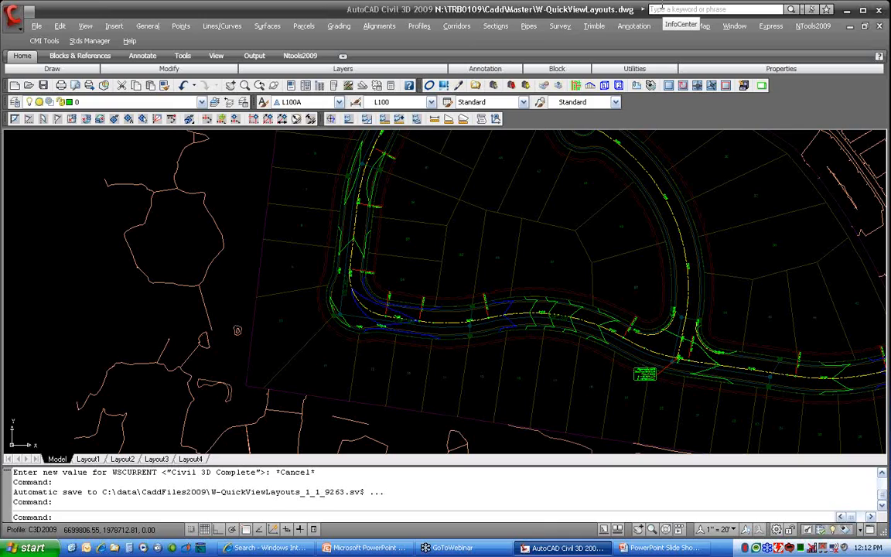
# Search InfoCenter for "volume" and review the Search Locations in its settings
pyautogui.click(701, 9)
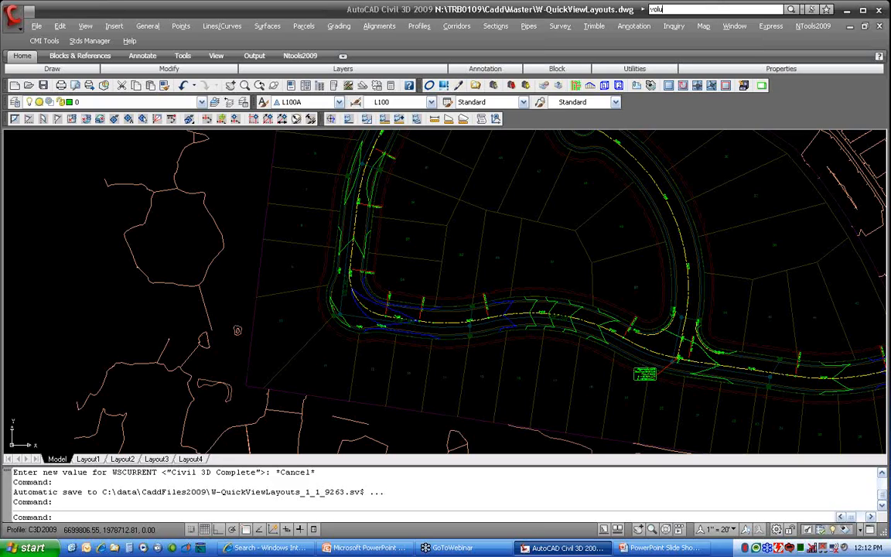
pyautogui.click(790, 10)
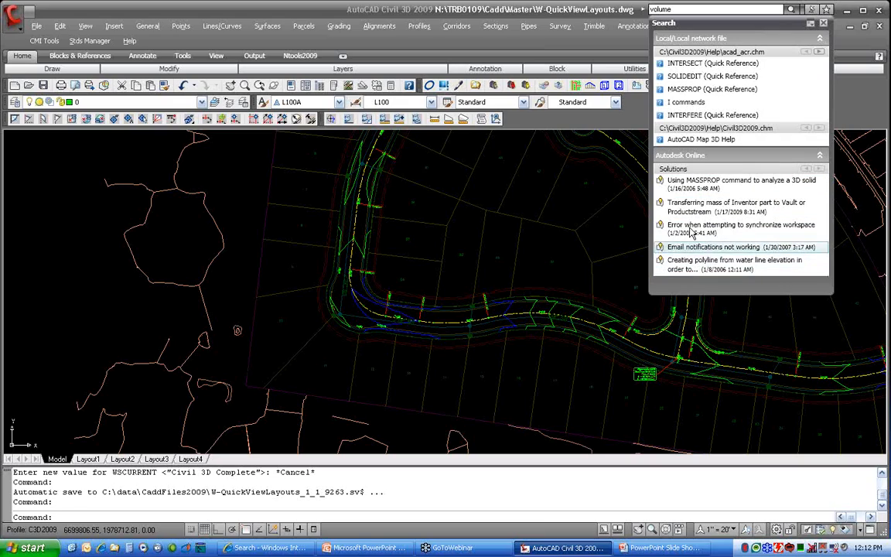
pyautogui.click(810, 27)
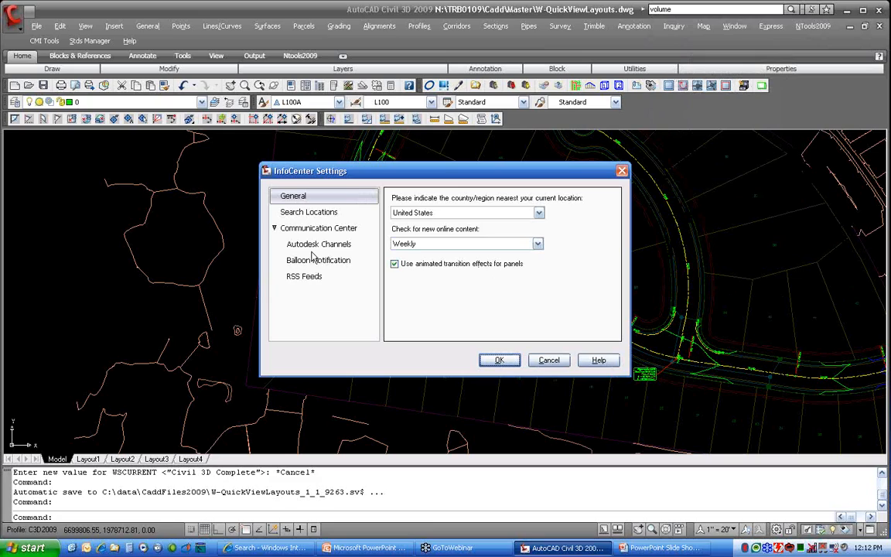
pyautogui.click(306, 212)
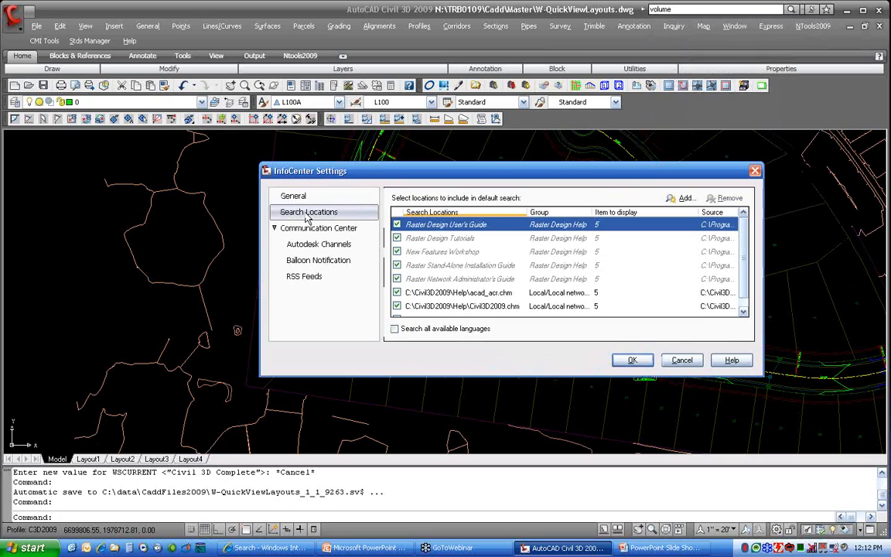
pyautogui.scroll(-1, 669, 247)
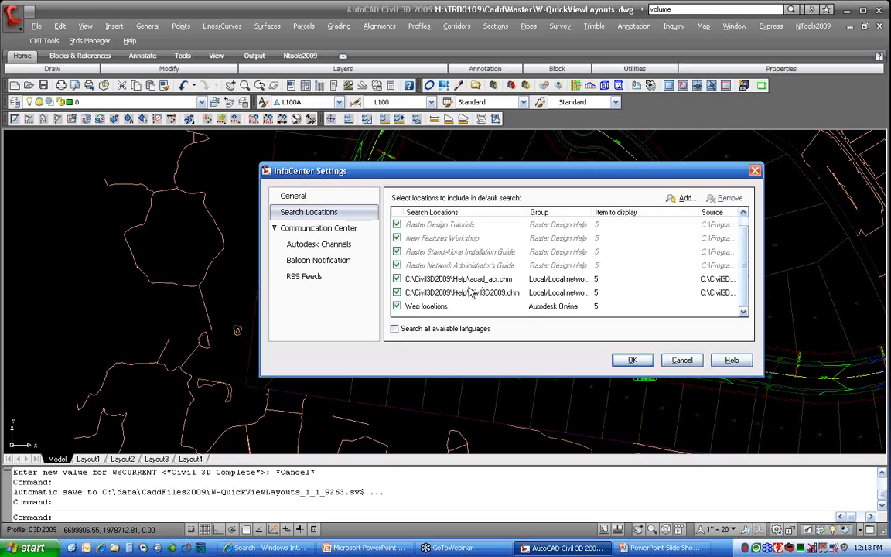
# Choose civil3d_nfw.chm from C:\Civil3D2009\Help as a new document for InfoCenter to search
pyautogui.click(679, 198)
pyautogui.click(601, 269)
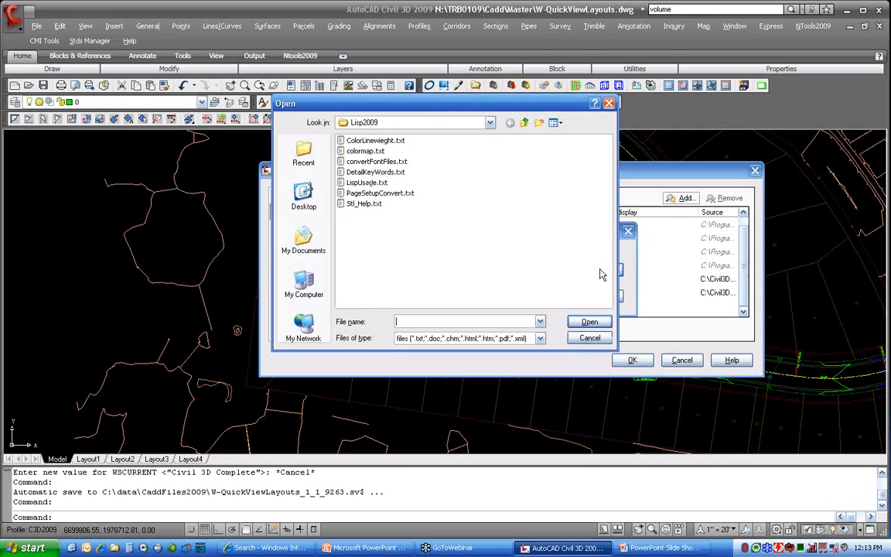
pyautogui.click(487, 122)
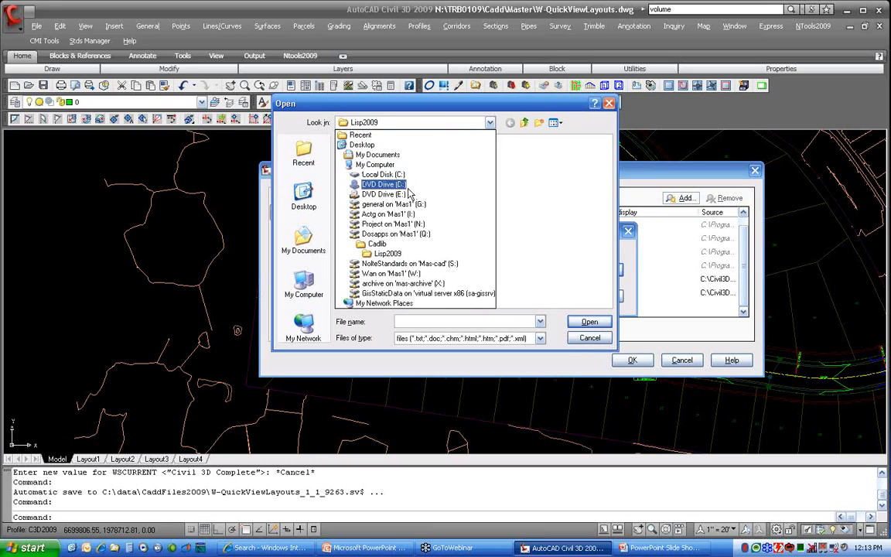
pyautogui.click(367, 175)
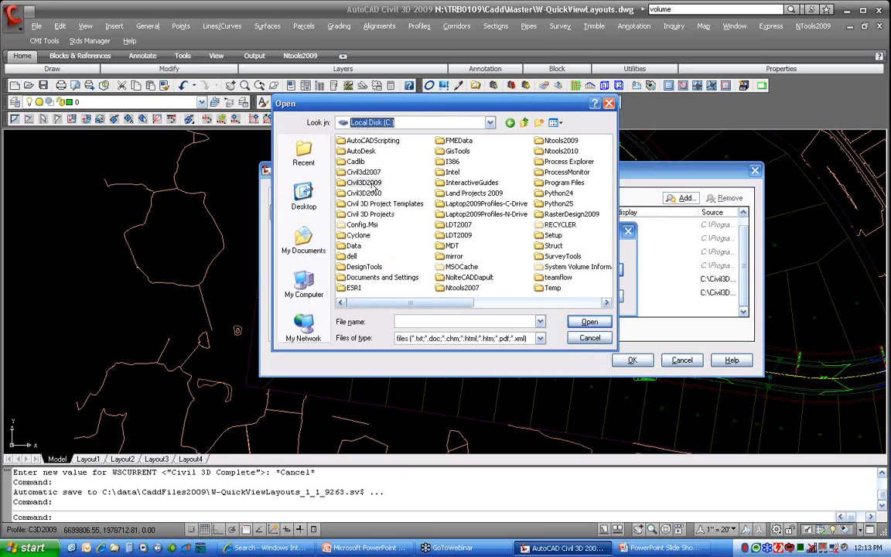
pyautogui.doubleClick(372, 185)
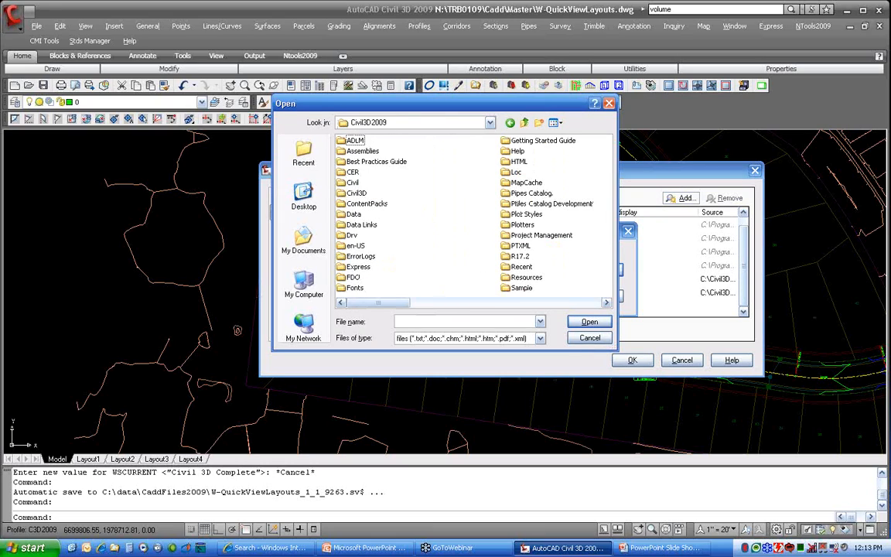
pyautogui.click(350, 278)
pyautogui.scroll(-1, 348, 286)
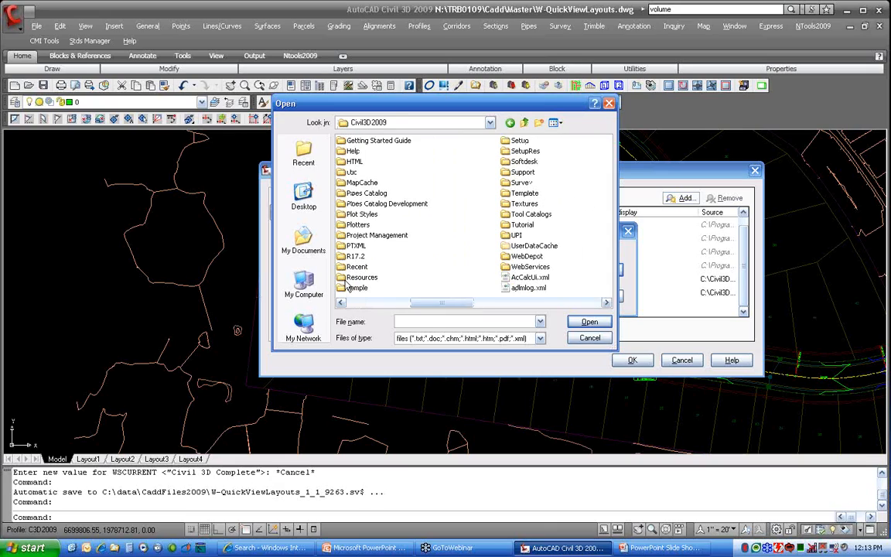
pyautogui.doubleClick(343, 150)
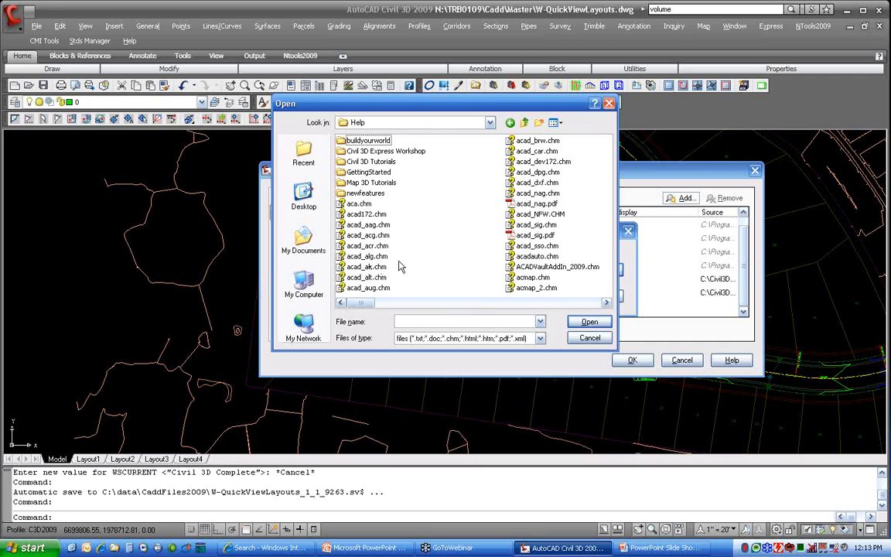
pyautogui.scroll(-1, 355, 265)
pyautogui.scroll(-2, 400, 266)
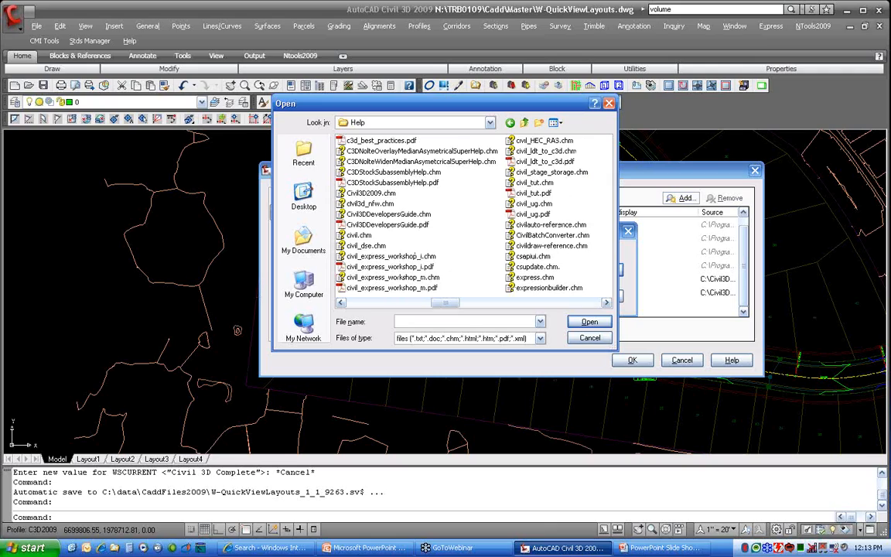
pyautogui.click(370, 204)
pyautogui.click(589, 322)
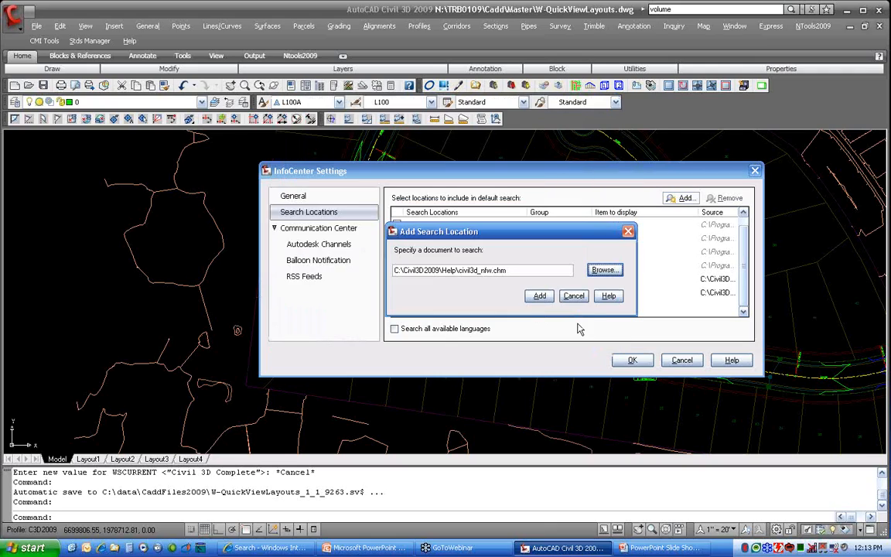
# Add the chosen help file to the search locations with indexing, check its entry in the list, and save the InfoCenter settings
pyautogui.click(535, 294)
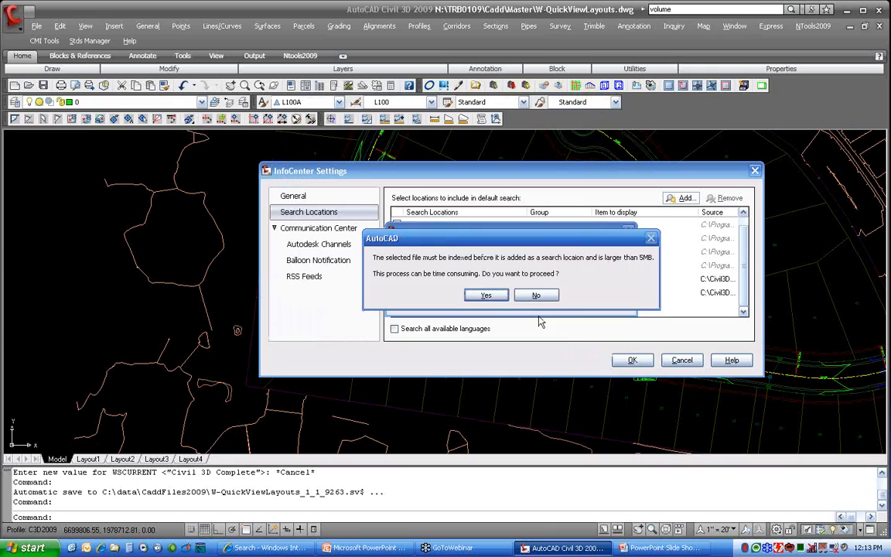
pyautogui.click(485, 295)
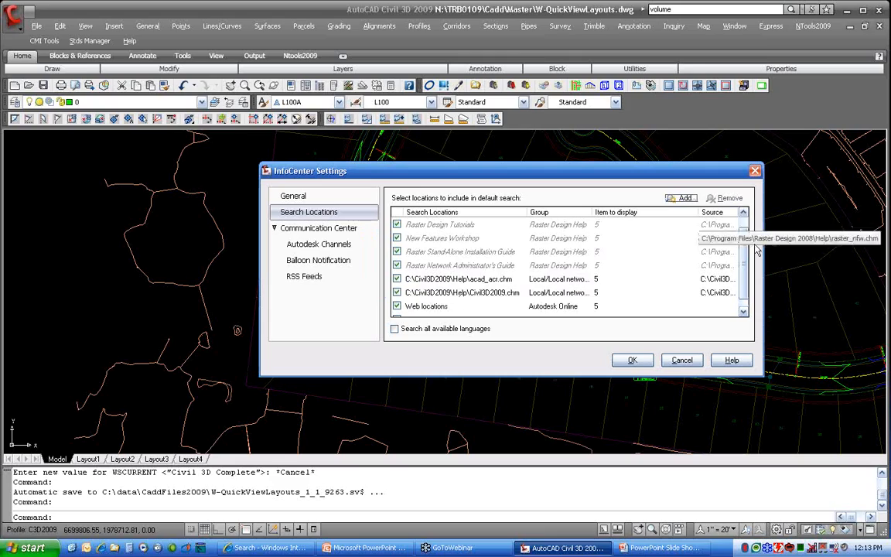
pyautogui.moveTo(743, 248); pyautogui.dragTo(742, 258)
pyautogui.click(418, 308)
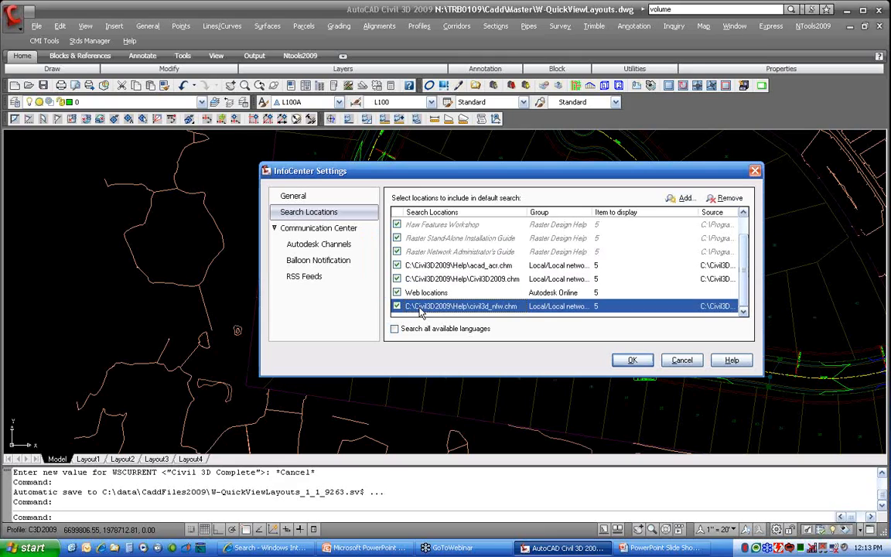
pyautogui.click(632, 359)
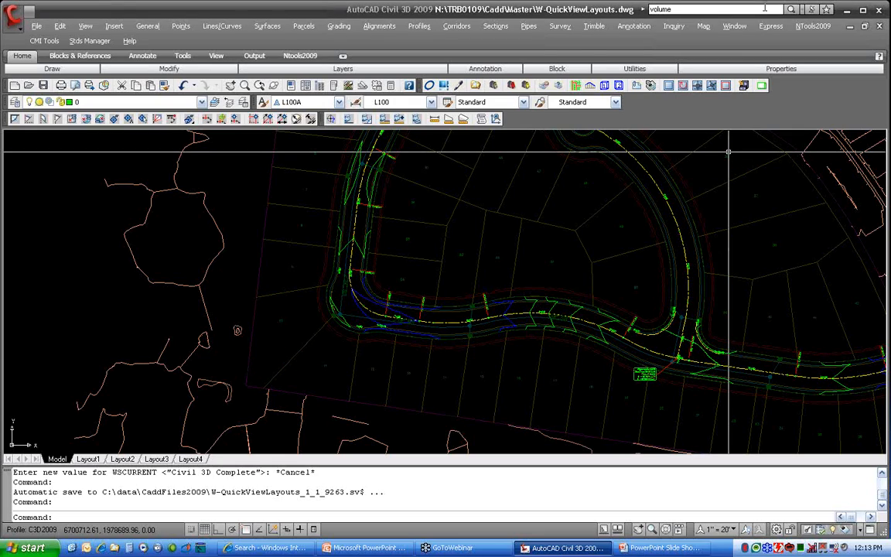
# Rerun the InfoCenter search for "volume", then mark the Section View Wizard result as a favorite and remove it from the favorites
pyautogui.click(791, 9)
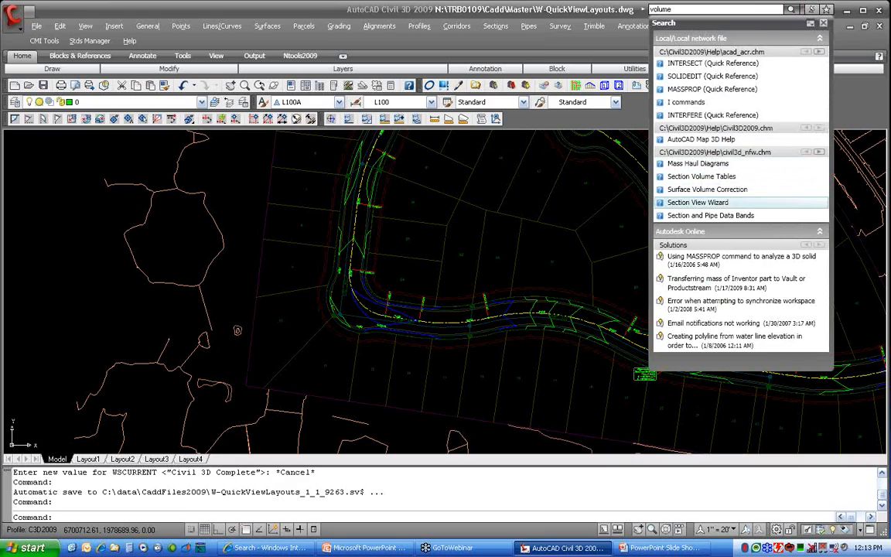
pyautogui.click(823, 203)
pyautogui.click(828, 12)
pyautogui.click(829, 13)
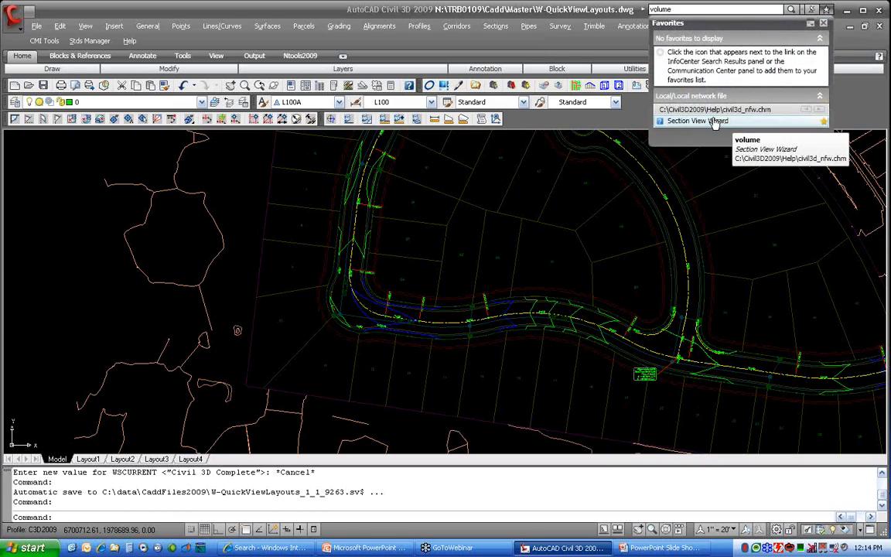
pyautogui.click(823, 121)
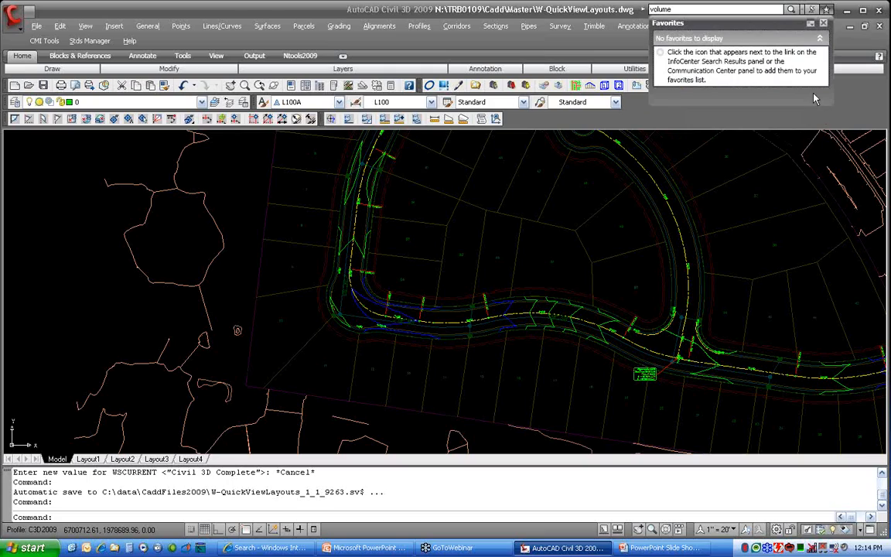
pyautogui.click(767, 10)
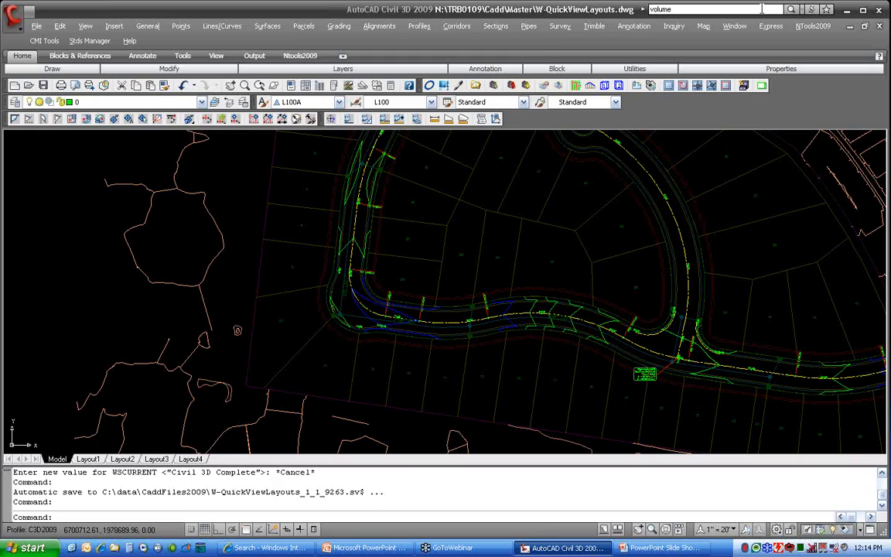
# Review the subscription links and Autodesk channel items in the Communication Center and close it
pyautogui.click(812, 11)
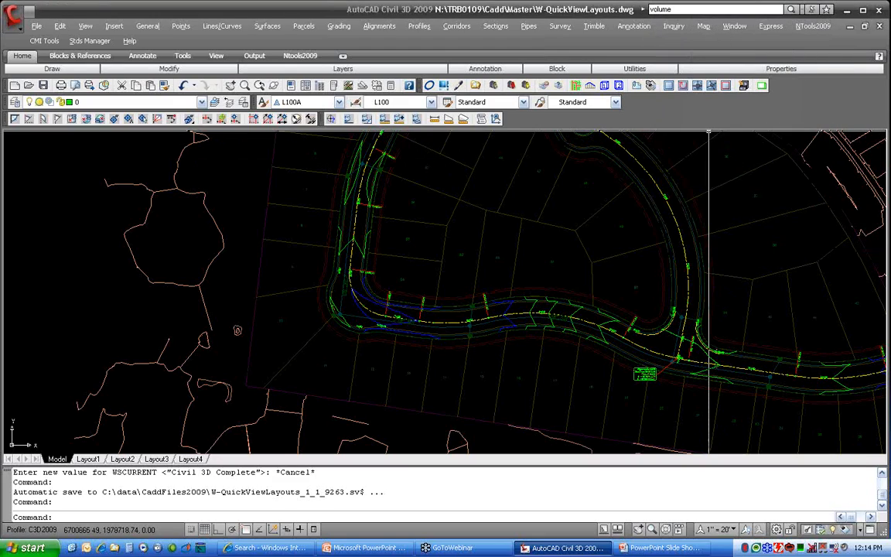
pyautogui.click(812, 10)
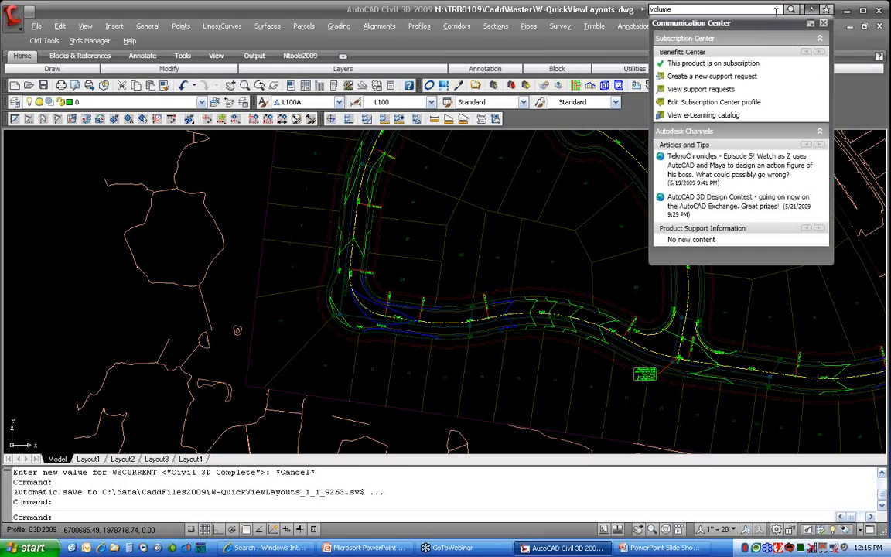
pyautogui.click(723, 9)
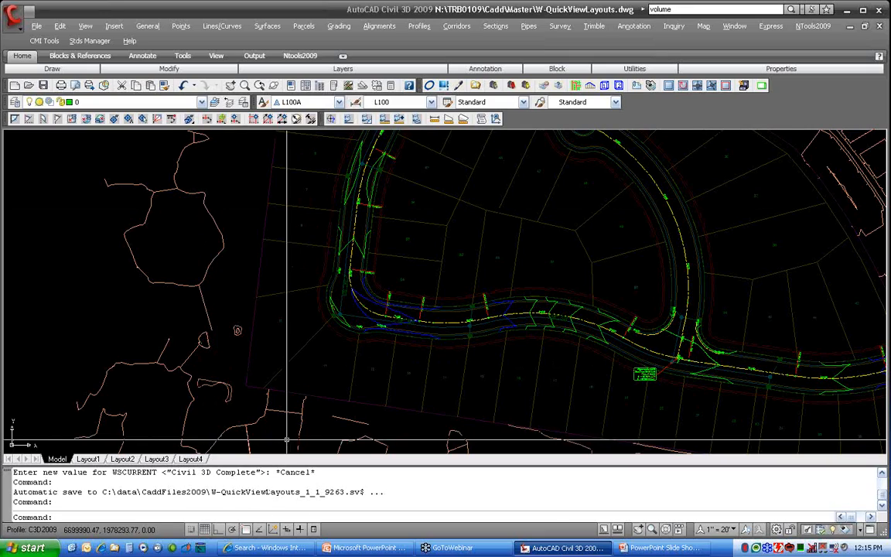
# Try the drafting toggles as text labels, switching Ortho on and off, before returning them to icons
pyautogui.rightClick(314, 529)
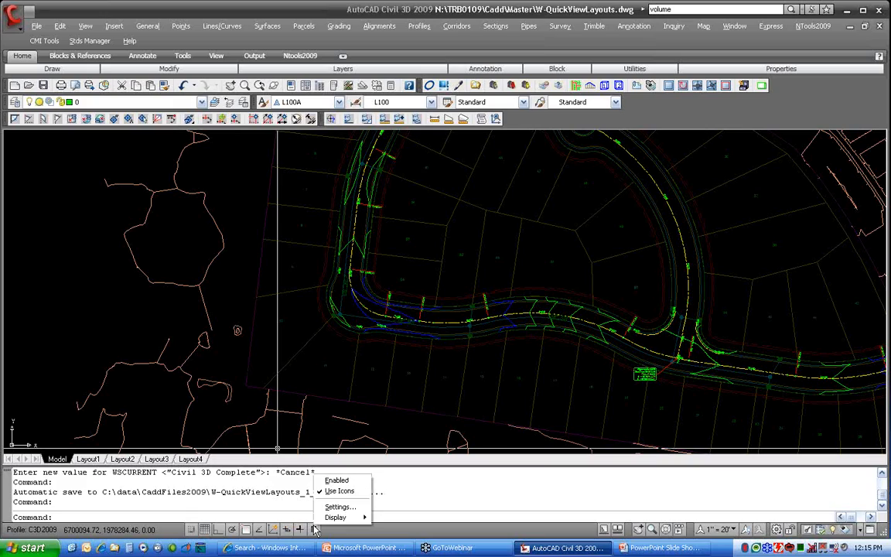
pyautogui.click(339, 492)
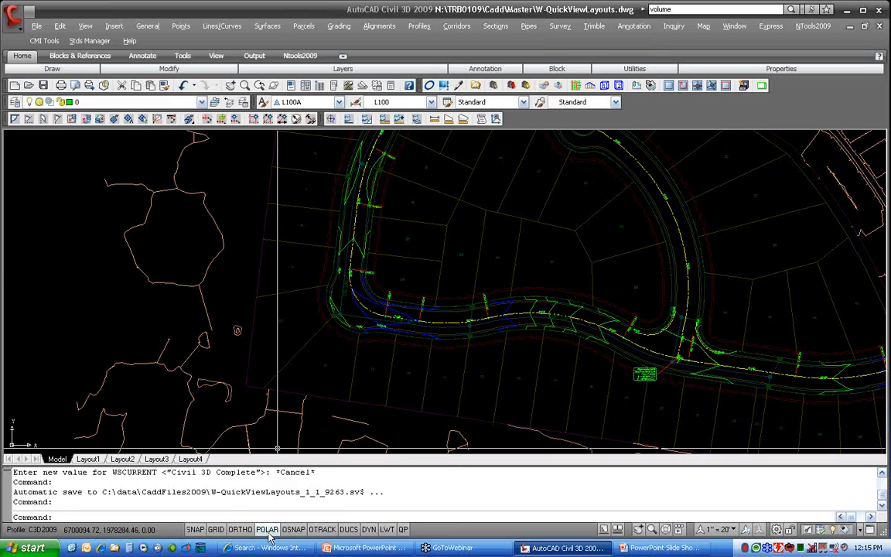
pyautogui.click(240, 529)
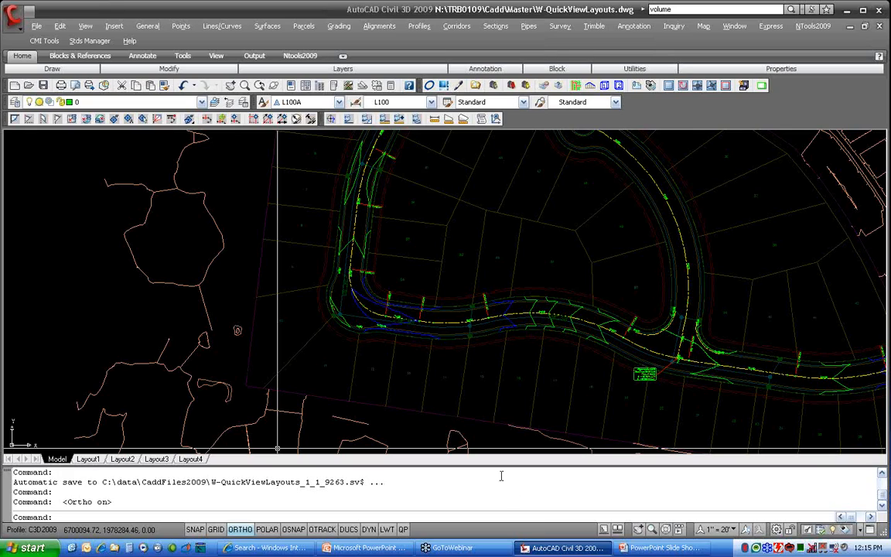
pyautogui.click(241, 530)
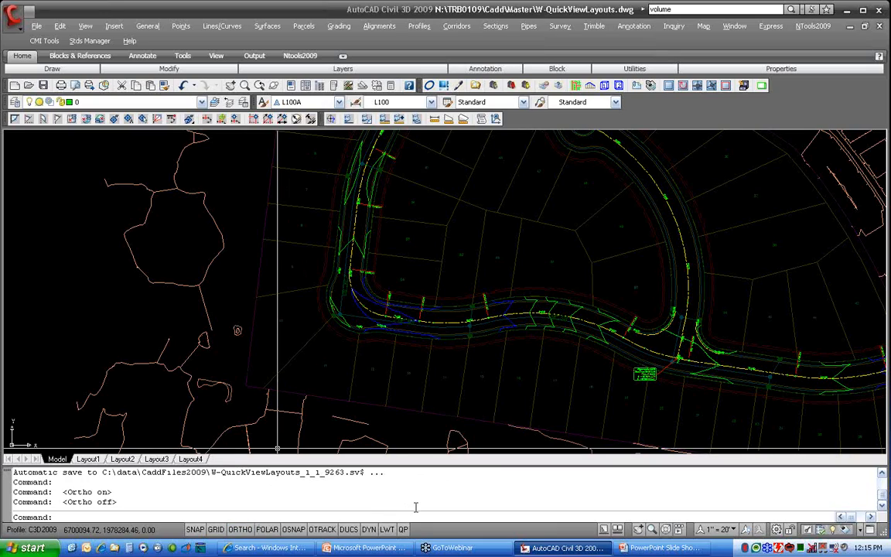
pyautogui.rightClick(404, 529)
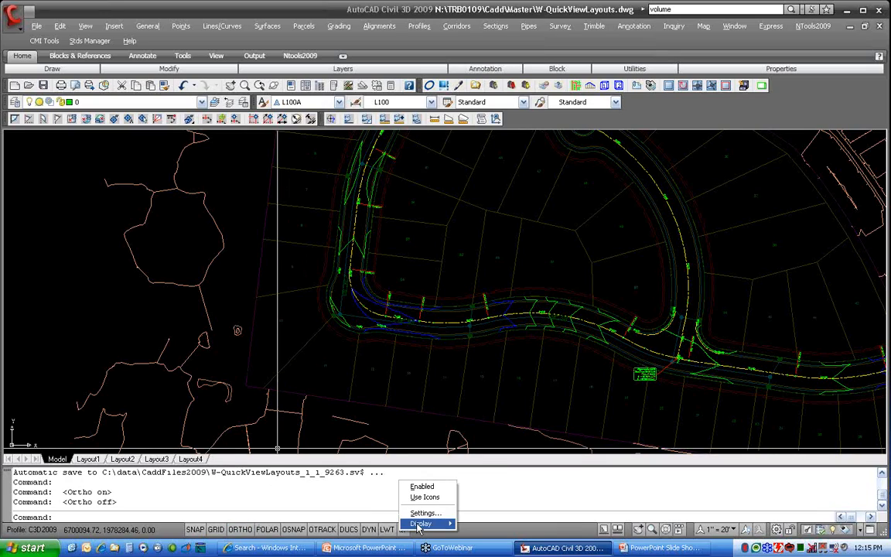
pyautogui.click(425, 497)
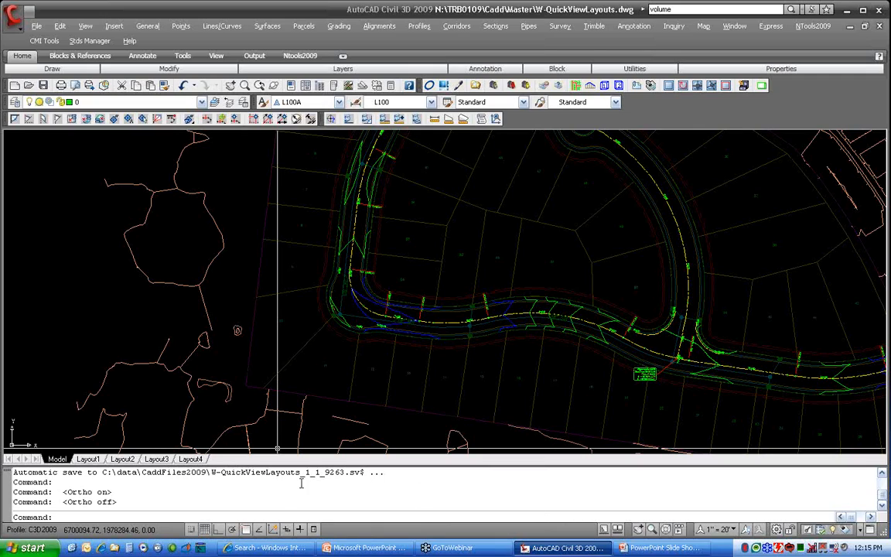
# Turn on the Perpendicular running object snap, then clear it again in the Object Snap drafting settings
pyautogui.rightClick(246, 531)
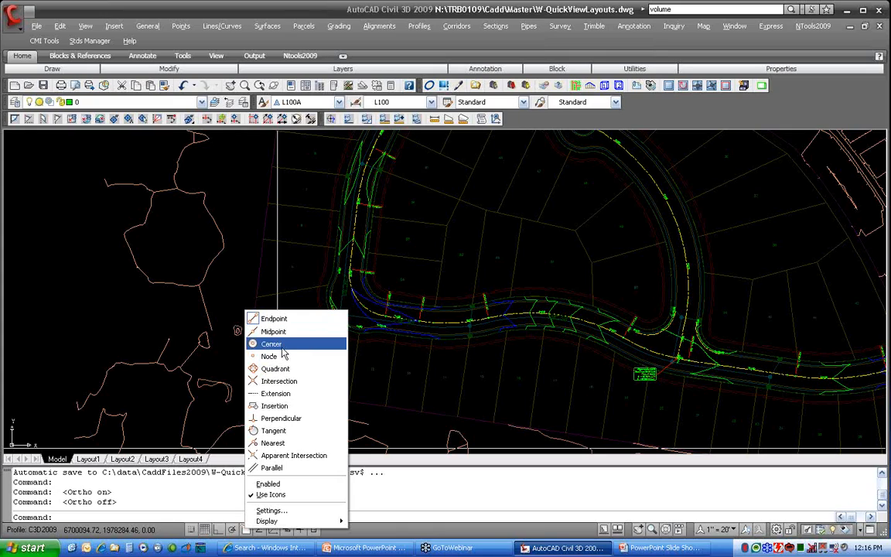
pyautogui.click(282, 418)
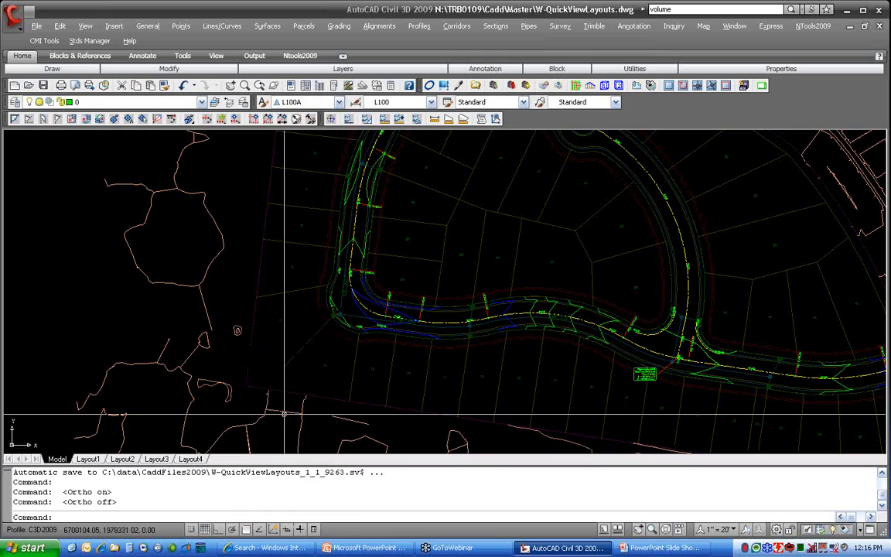
pyautogui.rightClick(247, 530)
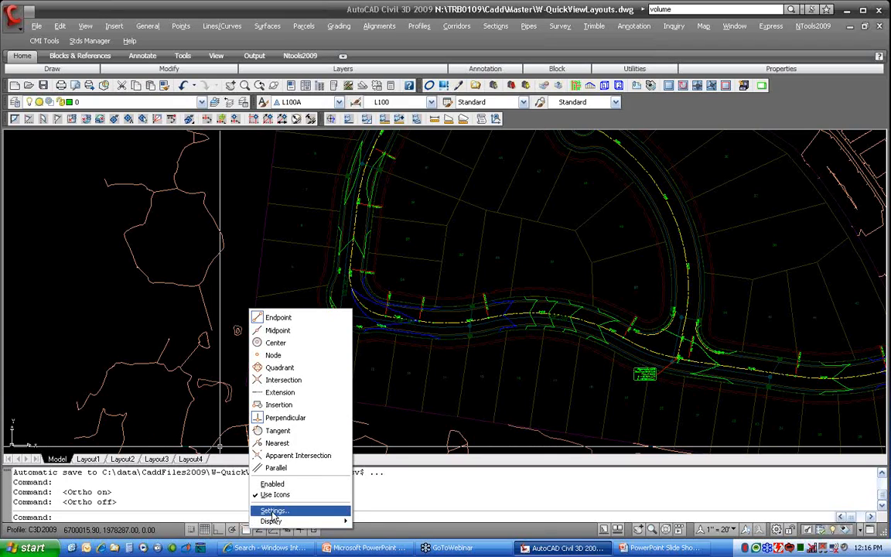
pyautogui.click(272, 511)
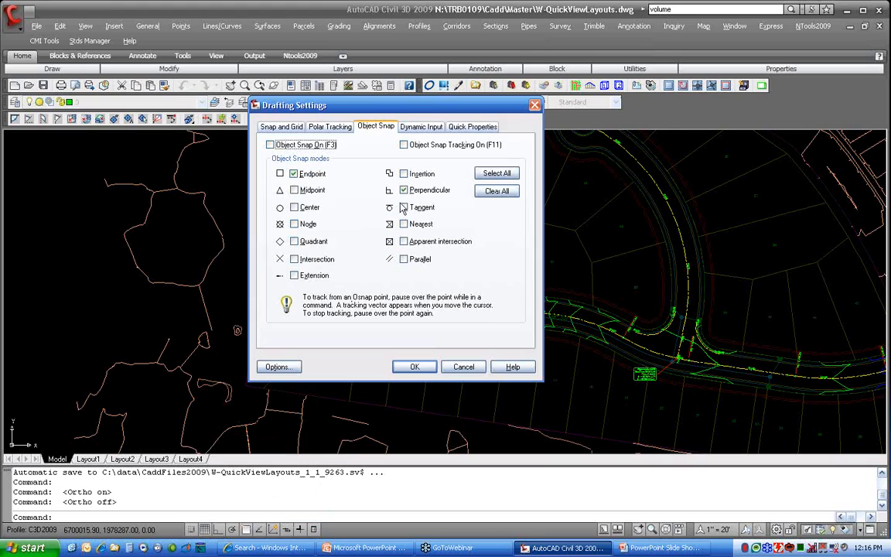
pyautogui.click(416, 370)
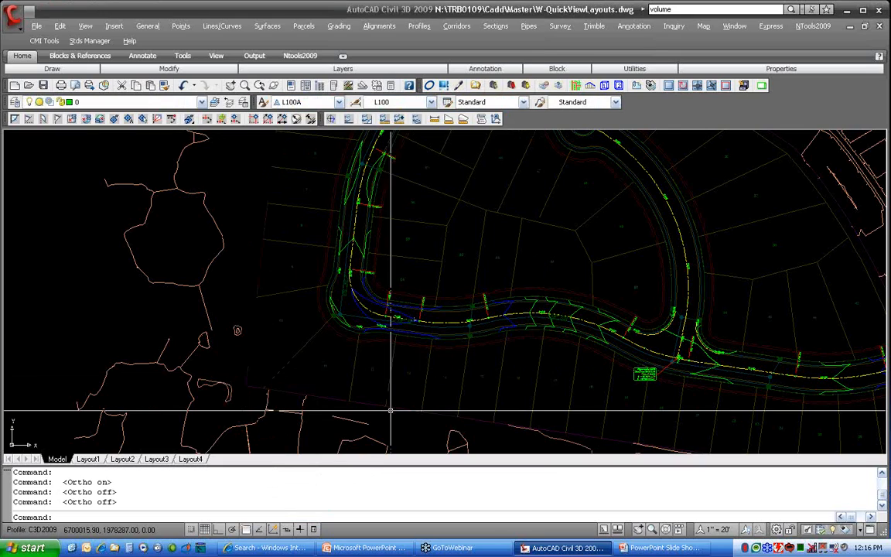
# Review the available object snap modes and the polar tracking angle choices, leaving both unchanged
pyautogui.rightClick(245, 530)
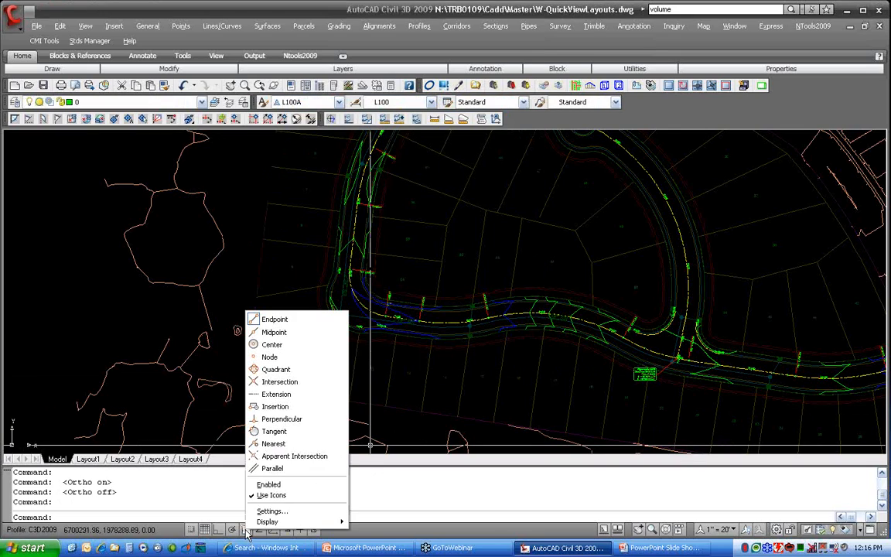
pyautogui.rightClick(233, 531)
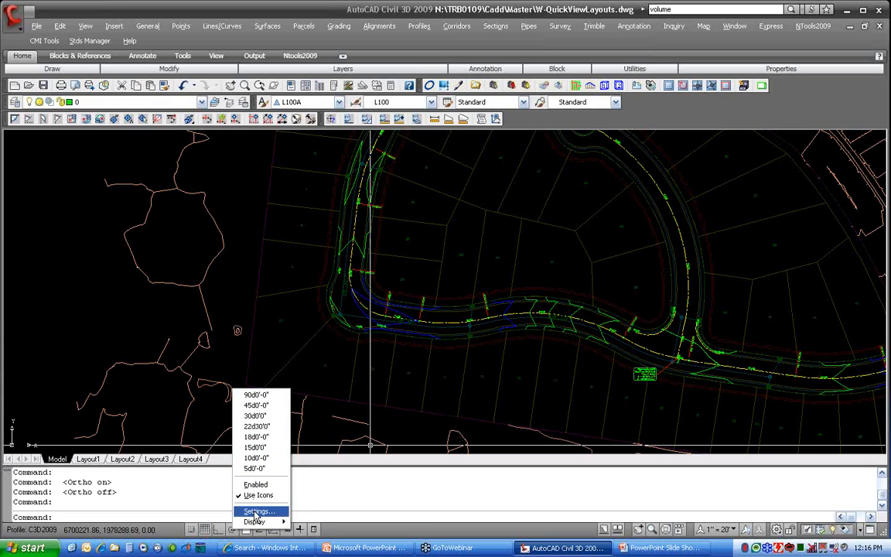
pyautogui.click(361, 534)
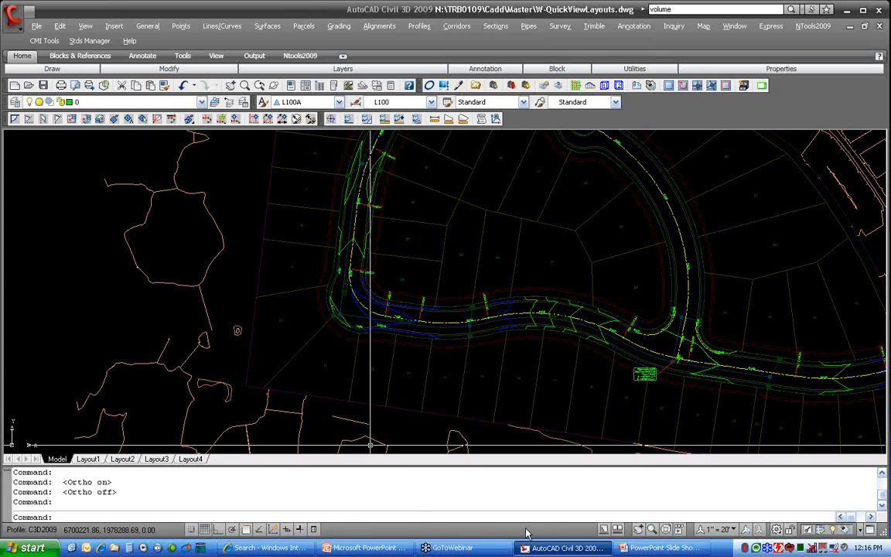
# Show the Quick View Layouts previews and switch the drawing to Layout3
pyautogui.click(603, 530)
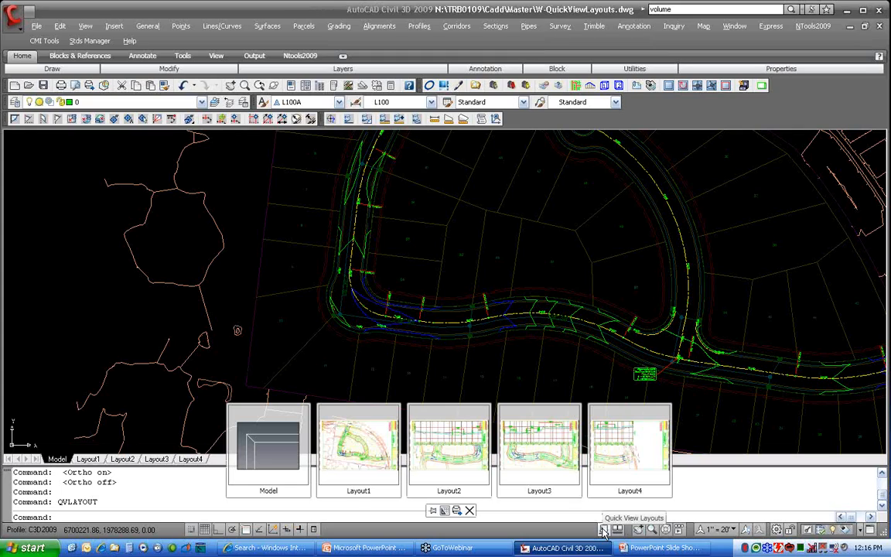
pyautogui.click(533, 450)
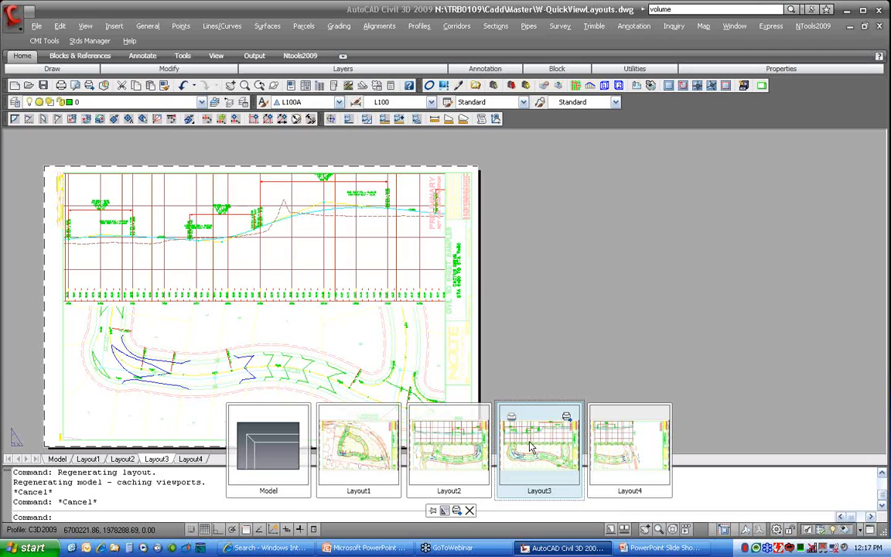
# Switch to model space and on to Layout2 through the Quick View Layouts previews, trying the pin before dismissing the previews
pyautogui.click(287, 461)
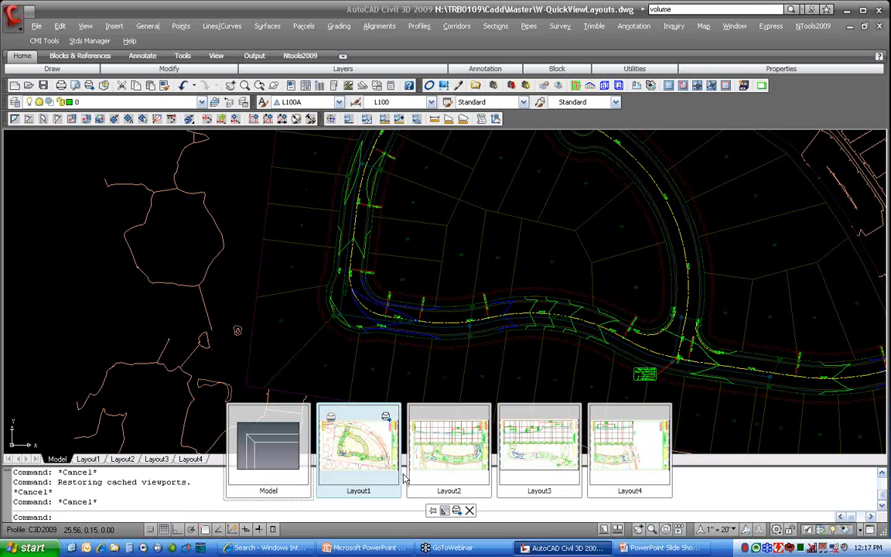
pyautogui.click(467, 476)
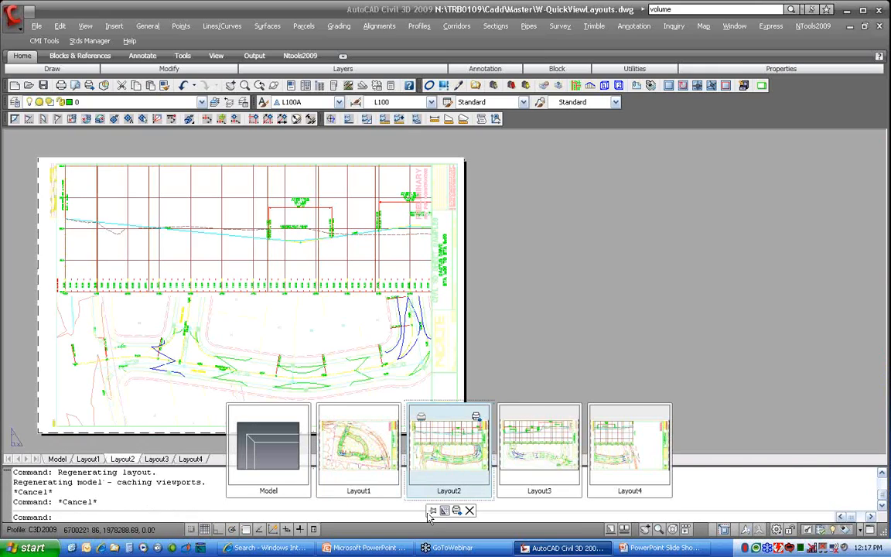
pyautogui.click(539, 447)
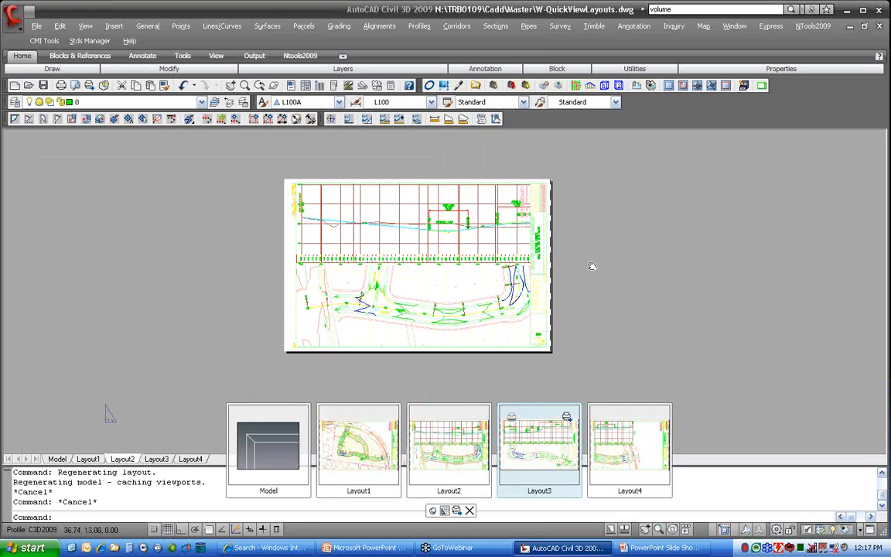
pyautogui.moveTo(592, 266); pyautogui.dragTo(606, 254, button='middle')
pyautogui.scroll(2, 607, 253)
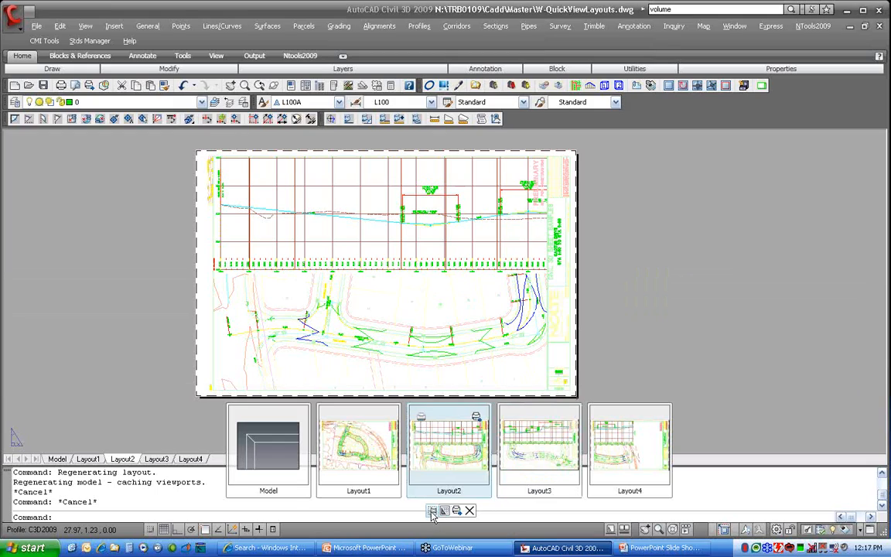
pyautogui.click(648, 224)
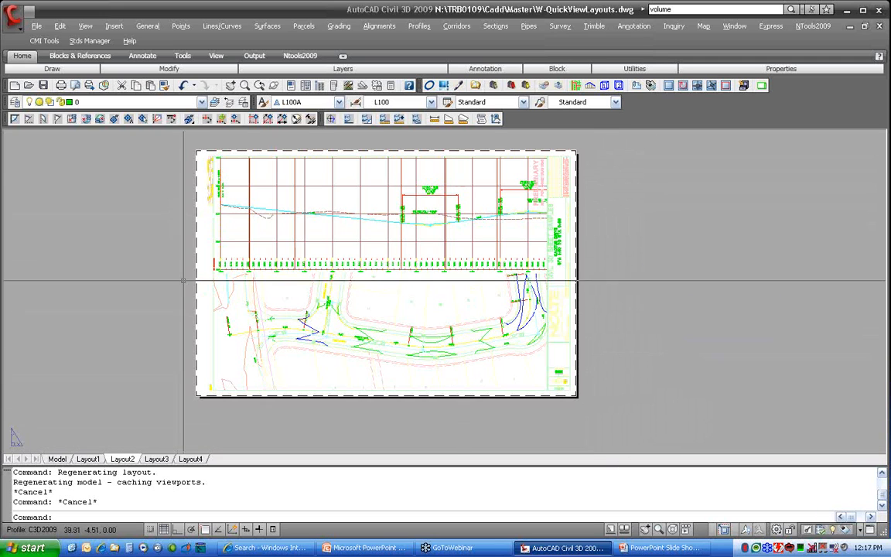
# Open the drawing PRPN.dwg from the Master folder
pyautogui.click(28, 85)
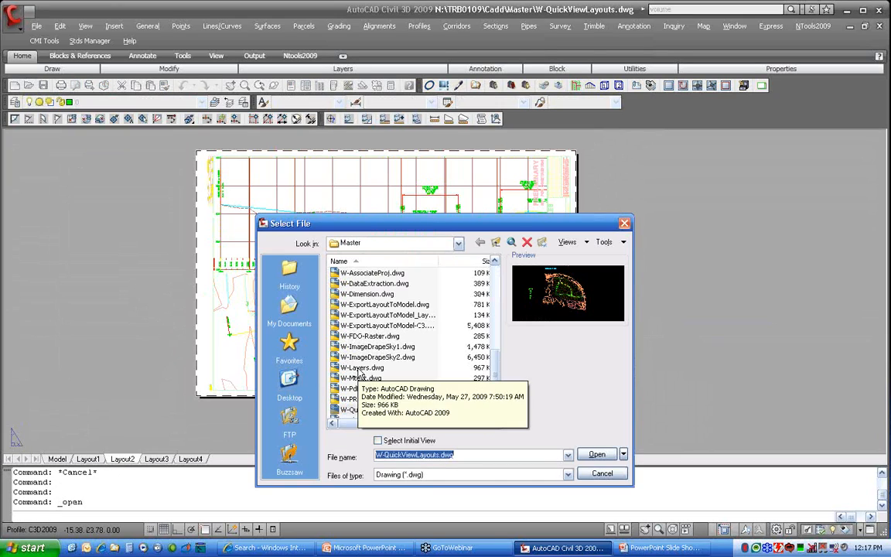
pyautogui.click(360, 305)
pyautogui.scroll(5, 361, 306)
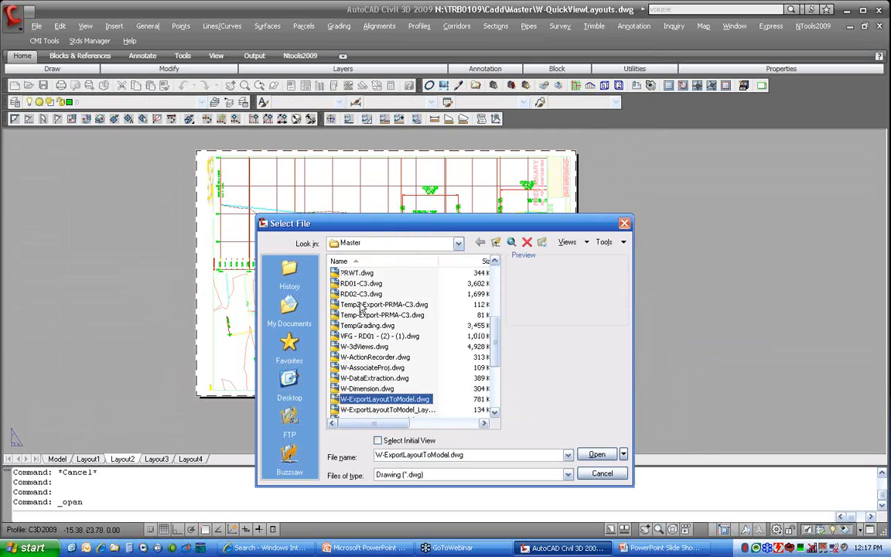
pyautogui.click(354, 315)
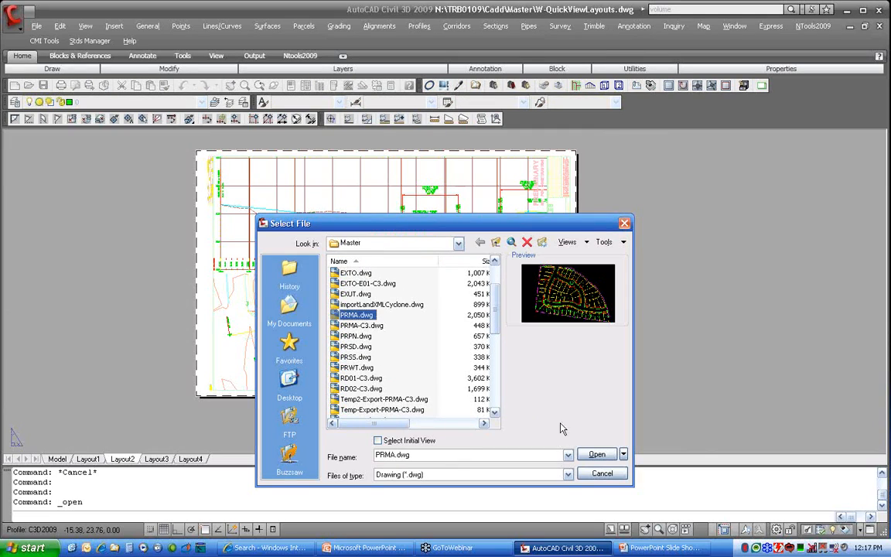
pyautogui.click(362, 338)
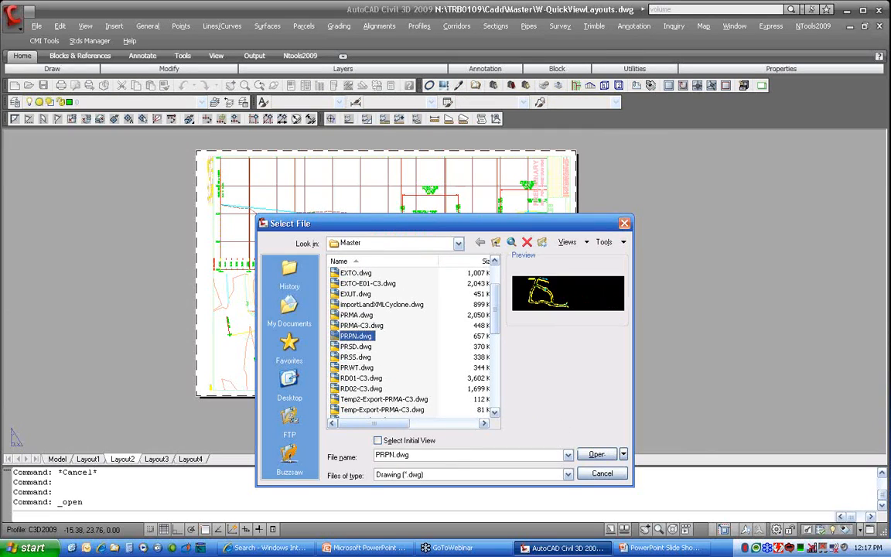
pyautogui.click(589, 455)
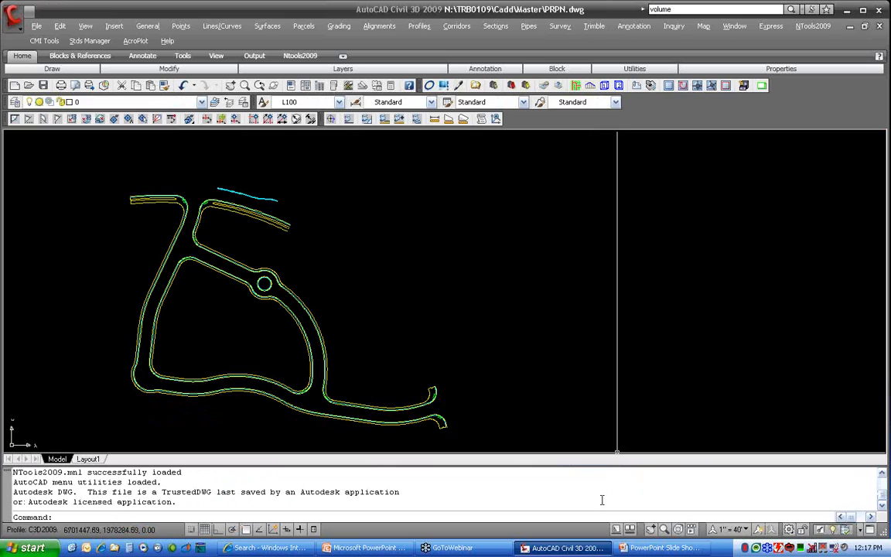
# Show the Quick View Drawings previews and switch to W-QuickViewLayouts, visiting Layout1 before its model space
pyautogui.click(631, 529)
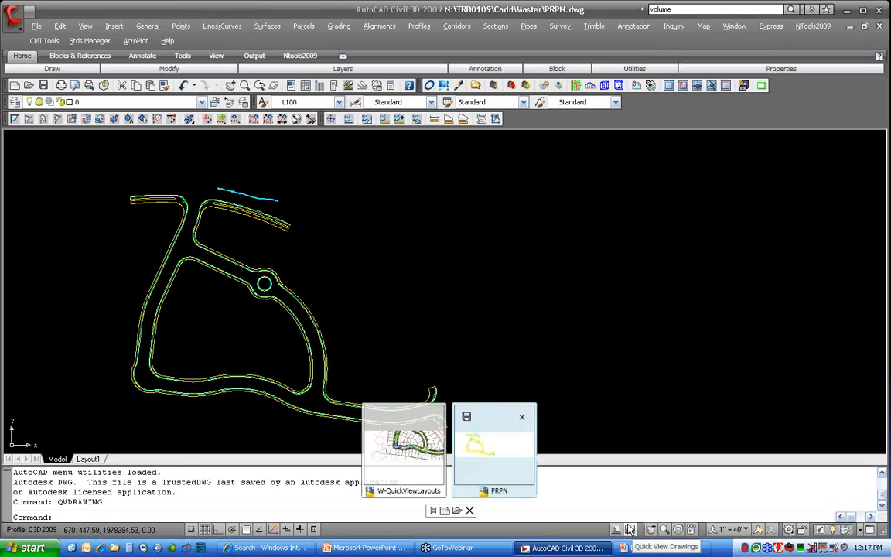
pyautogui.moveTo(502, 477)
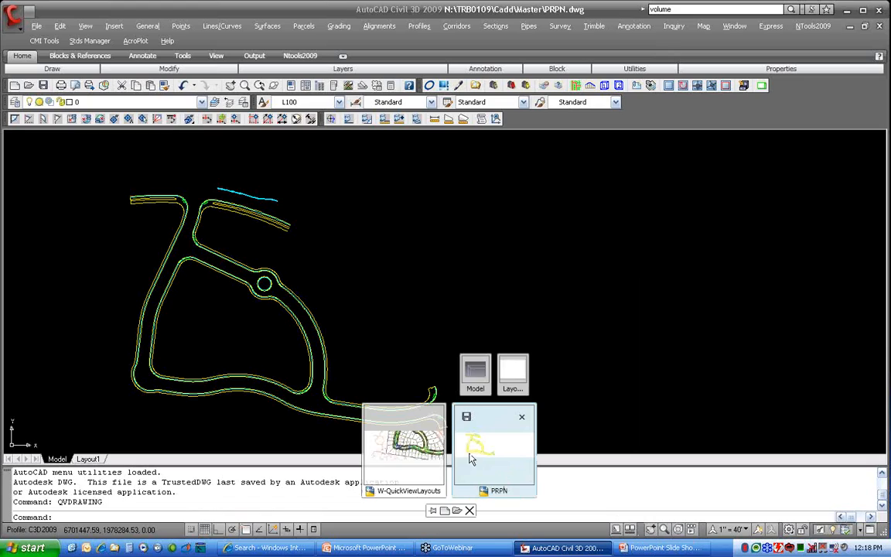
pyautogui.moveTo(420, 453)
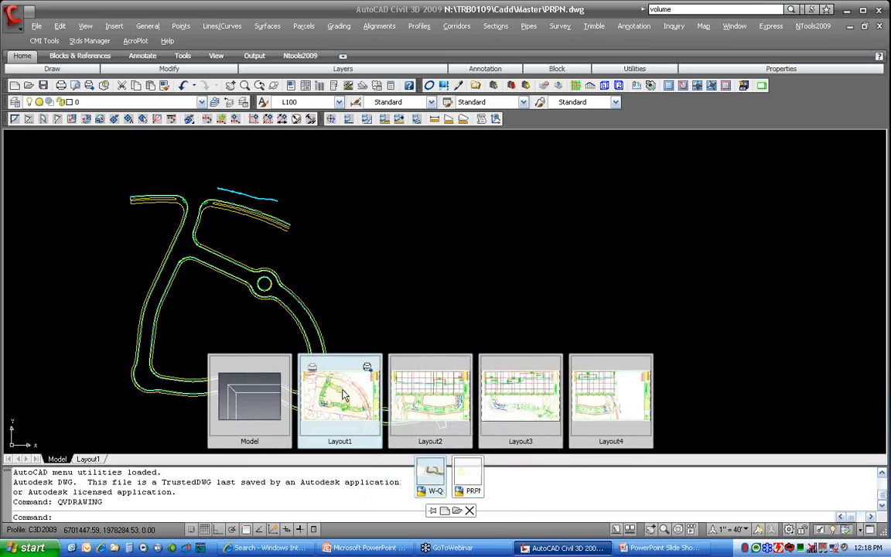
pyautogui.click(336, 397)
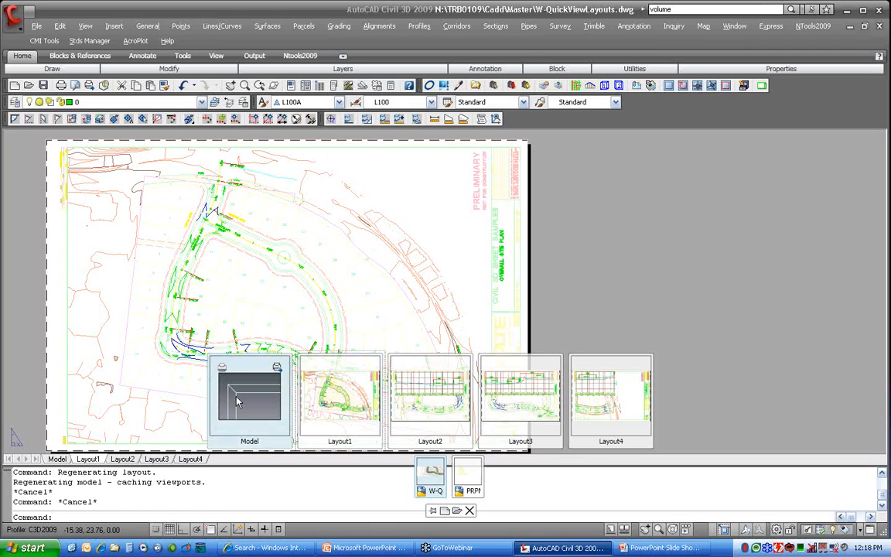
pyautogui.click(263, 372)
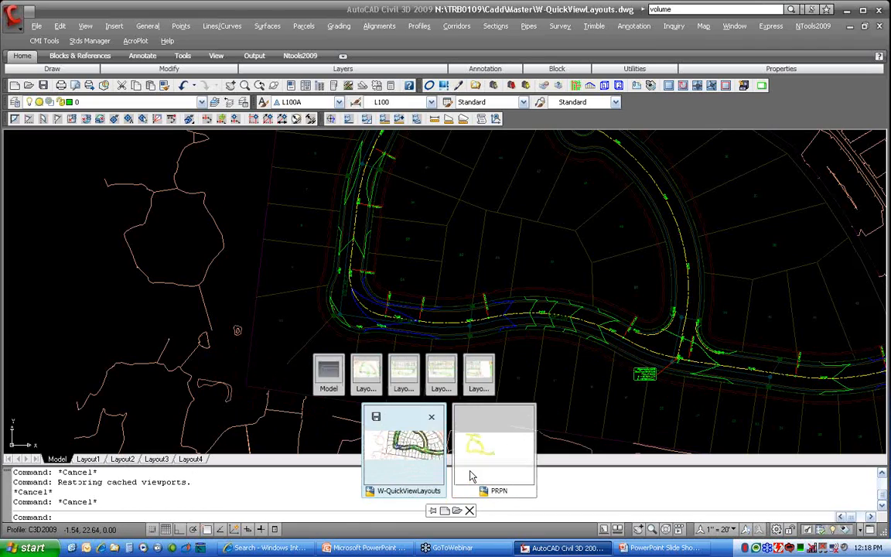
# Return to the PRPN drawing's model space through its Quick View preview and close the drawing previews
pyautogui.moveTo(469, 473)
pyautogui.click(461, 392)
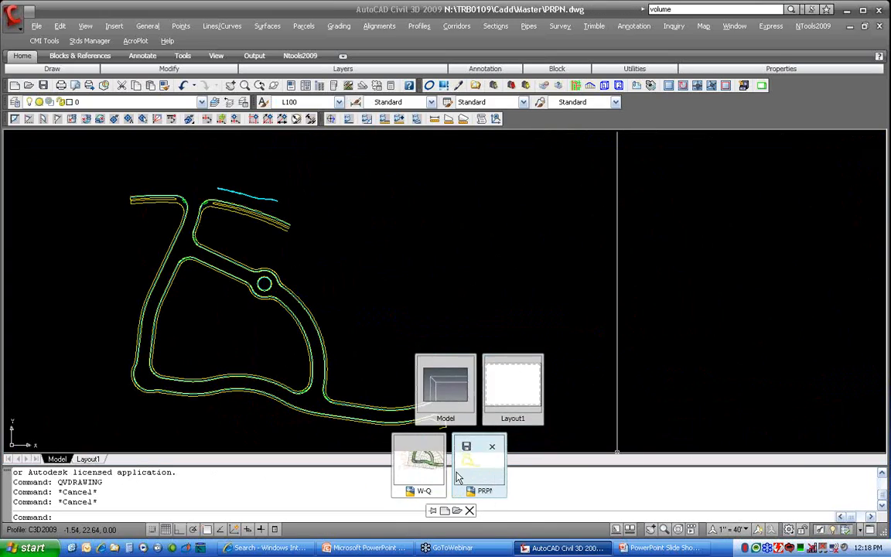
pyautogui.moveTo(410, 471)
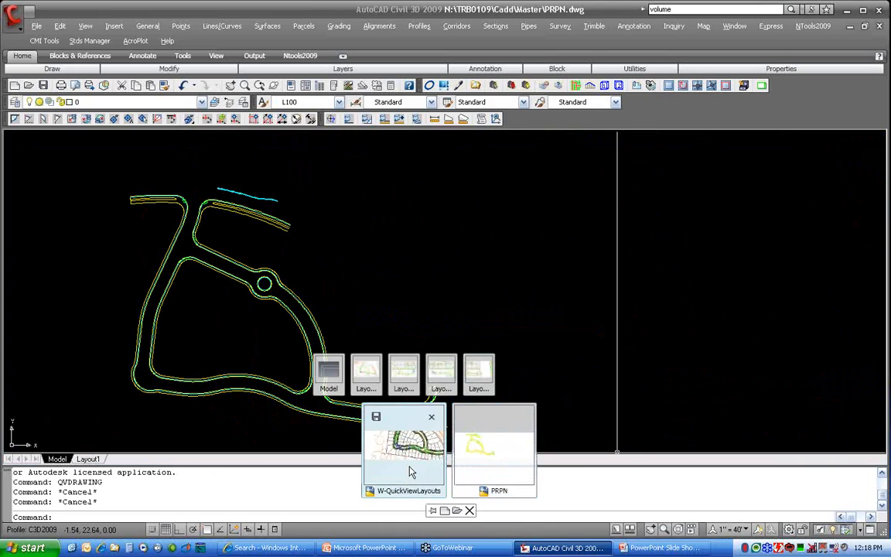
pyautogui.click(470, 512)
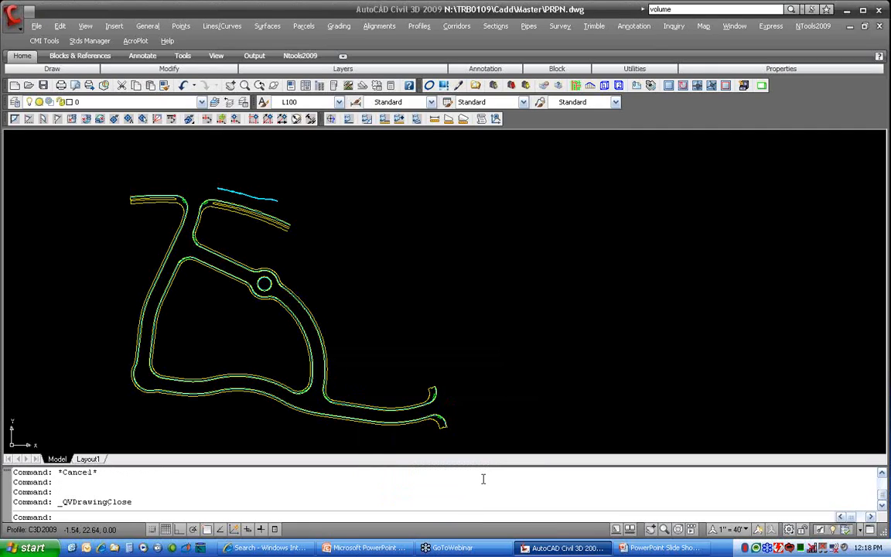
# Turn on Quick Properties and select the outer yellow circle in the road bulb to expand its full property list
pyautogui.moveTo(322, 294); pyautogui.dragTo(439, 271, button='middle')
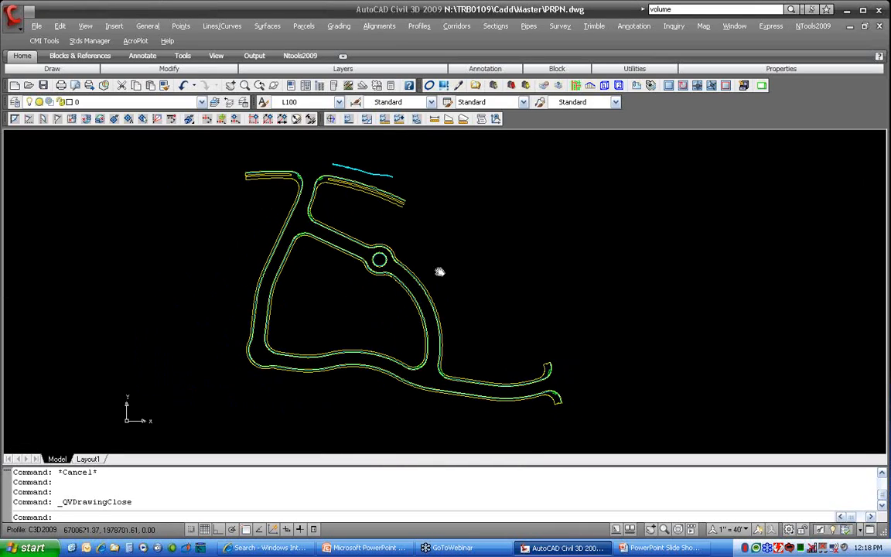
pyautogui.scroll(5, 358, 257)
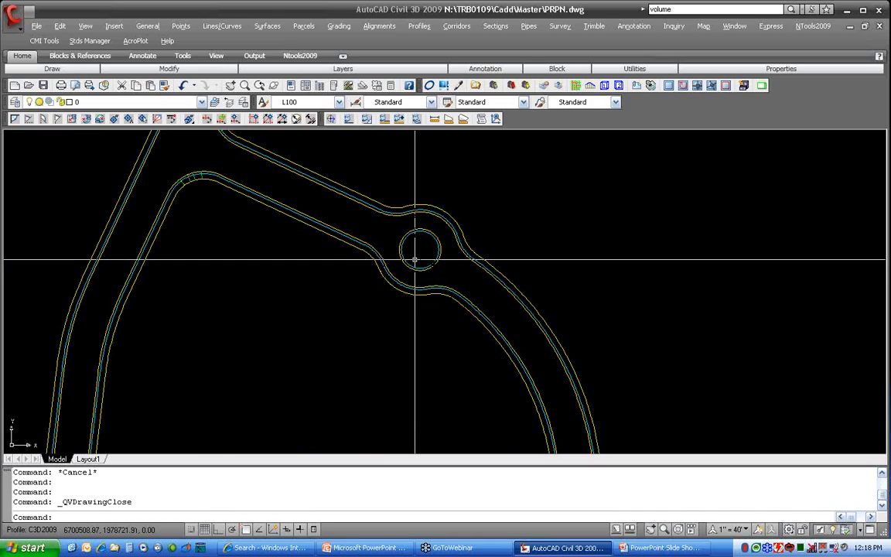
pyautogui.moveTo(426, 267)
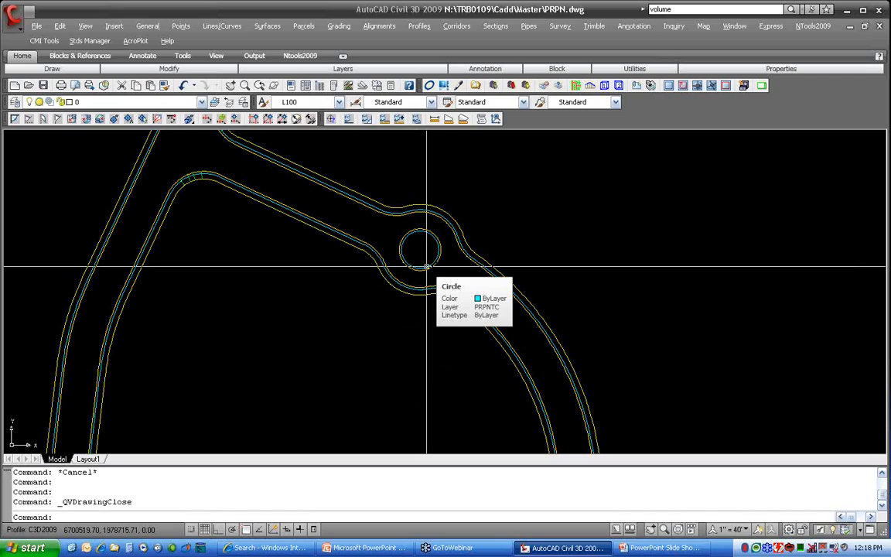
pyautogui.click(313, 531)
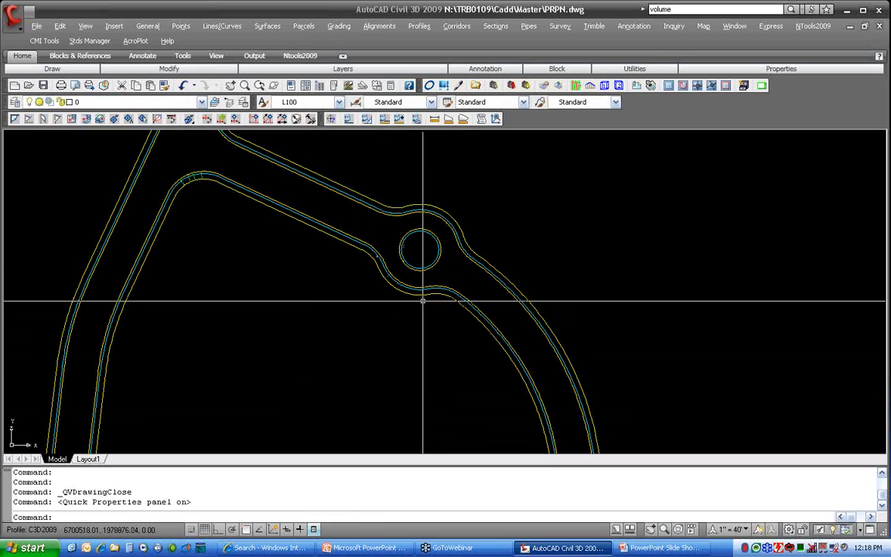
pyautogui.click(415, 270)
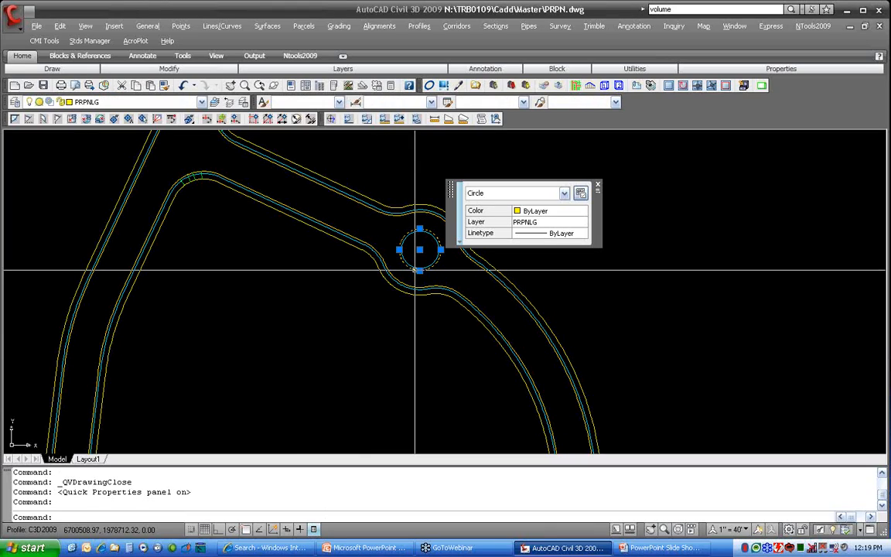
pyautogui.moveTo(465, 246)
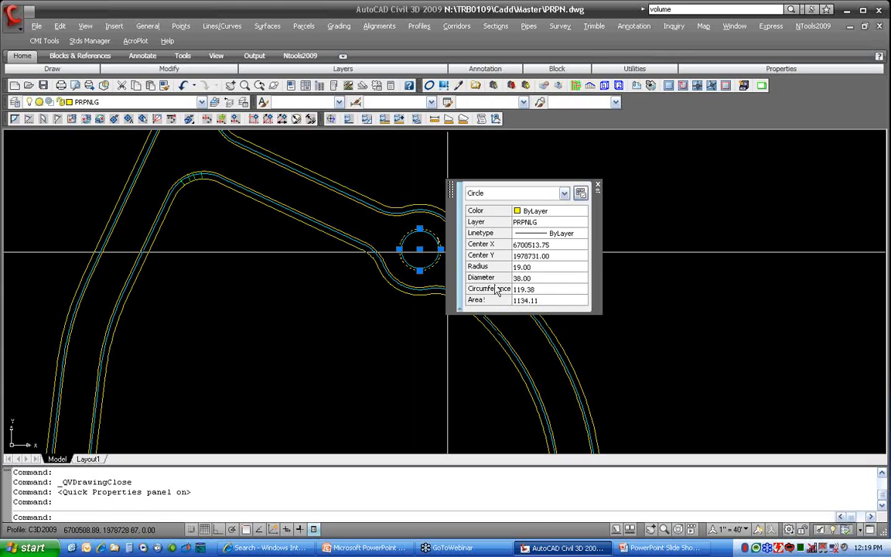
# Review the circle's color choices, keeping ByLayer, and check the Quick Properties of the outer road arc before clearing the selection
pyautogui.click(540, 211)
pyautogui.click(539, 211)
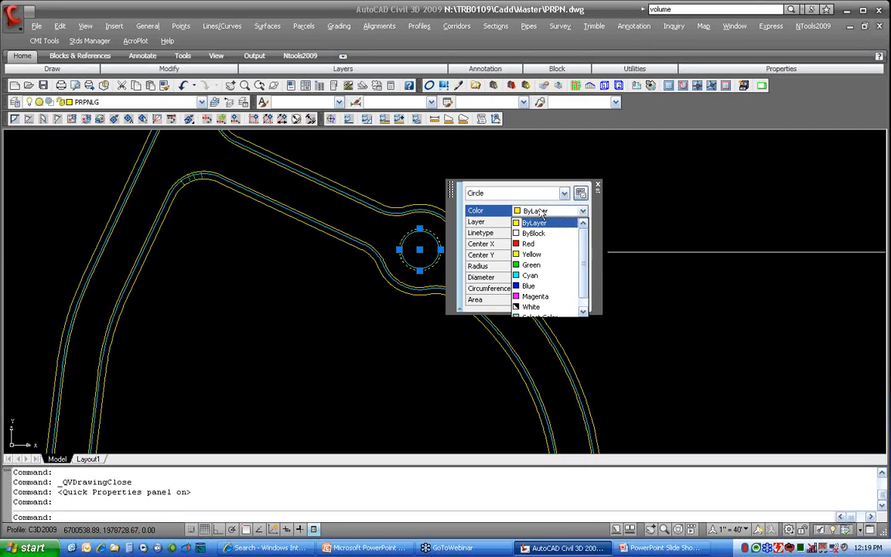
pyautogui.click(535, 220)
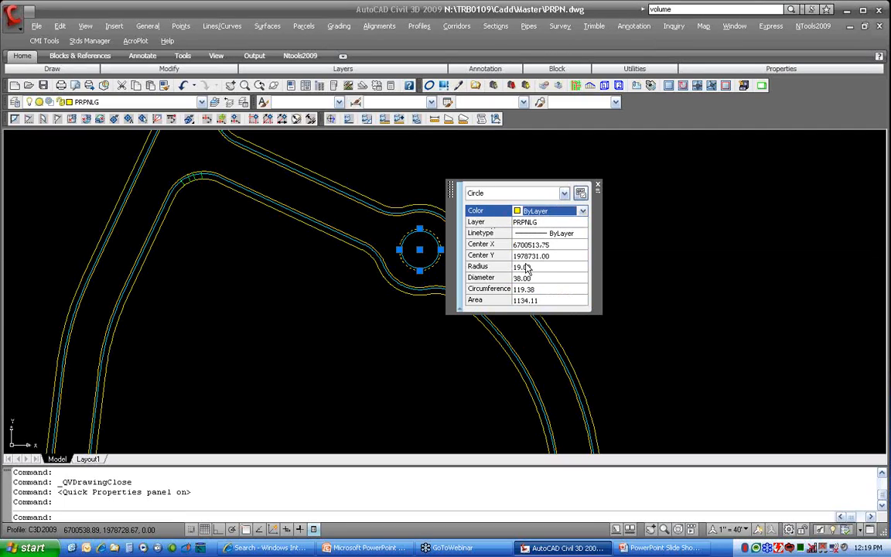
pyautogui.press('Escape')
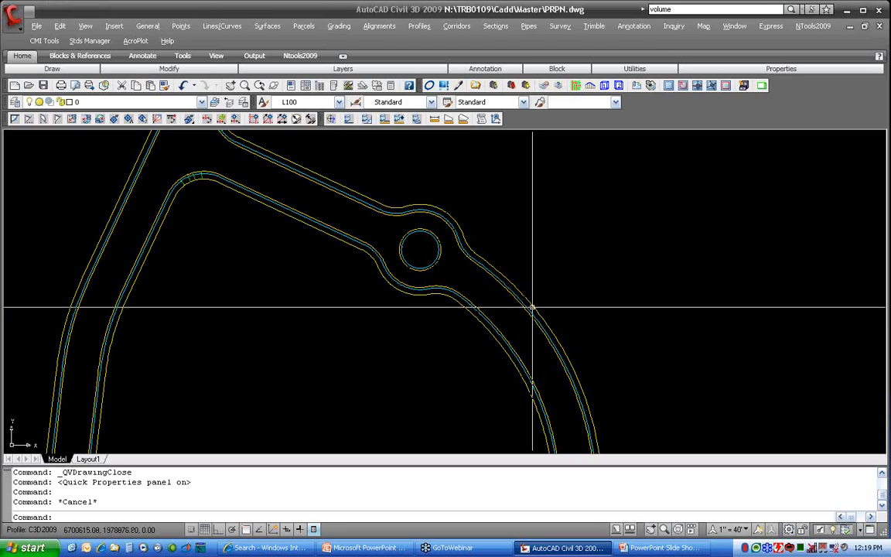
pyautogui.click(533, 307)
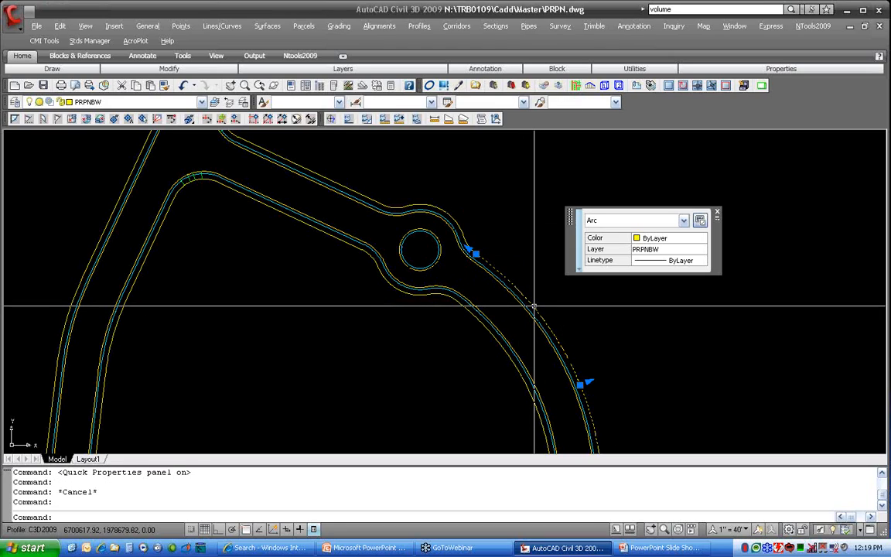
pyautogui.press('Escape')
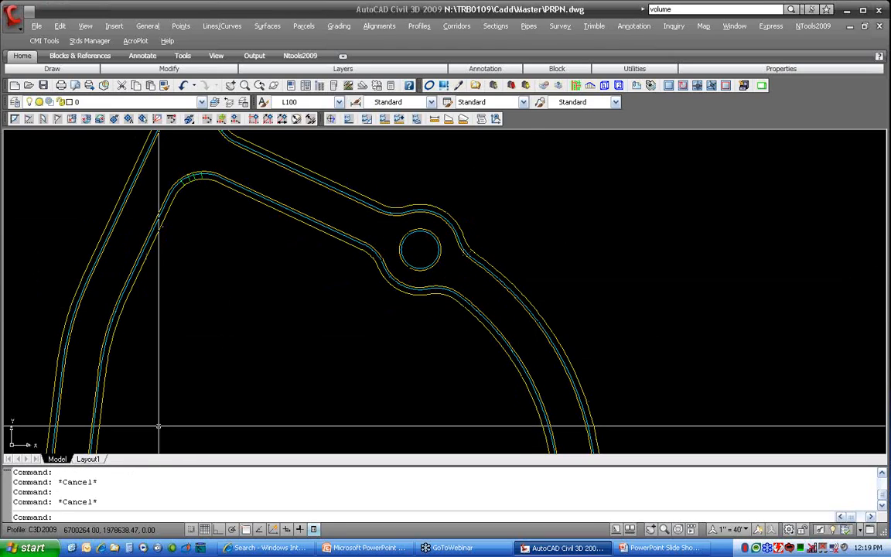
# Set the Quick Properties location mode to Float in the drafting settings, keeping the default height at 3 rows
pyautogui.rightClick(314, 531)
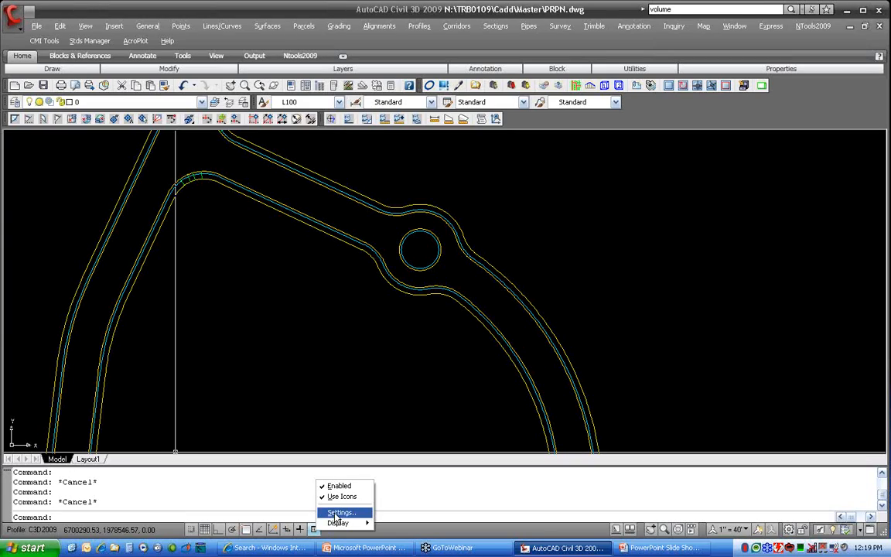
pyautogui.click(338, 514)
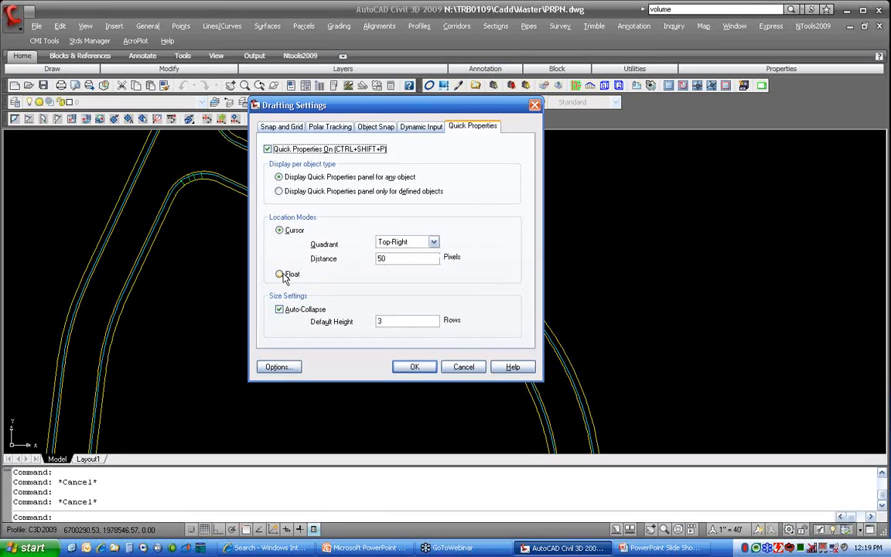
pyautogui.click(281, 272)
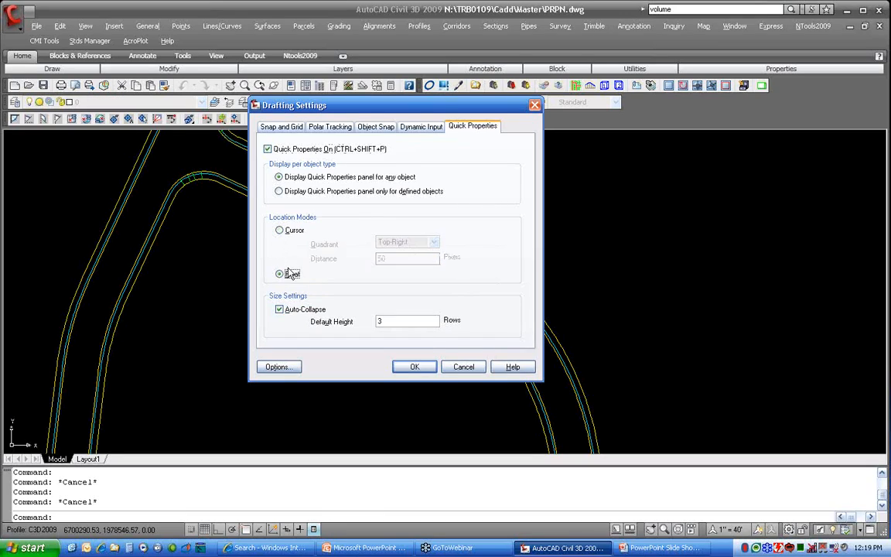
pyautogui.doubleClick(392, 320)
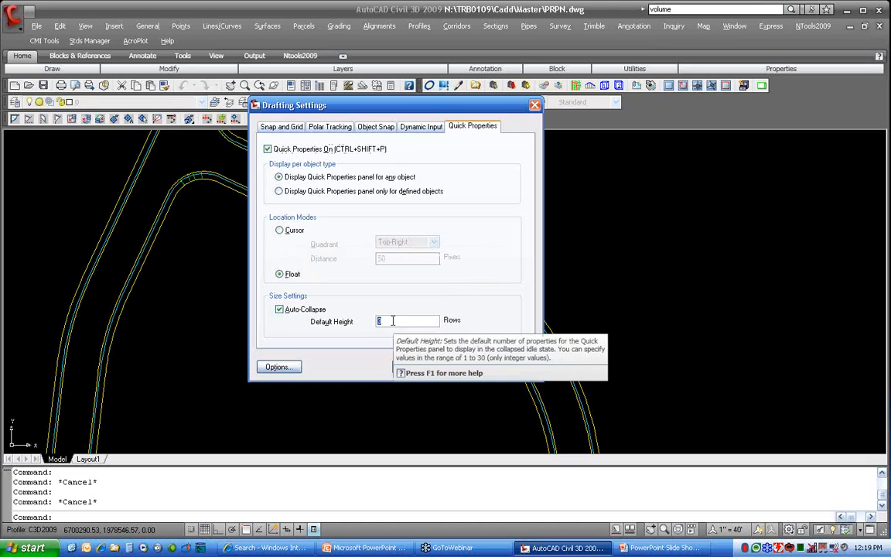
pyautogui.click(392, 320)
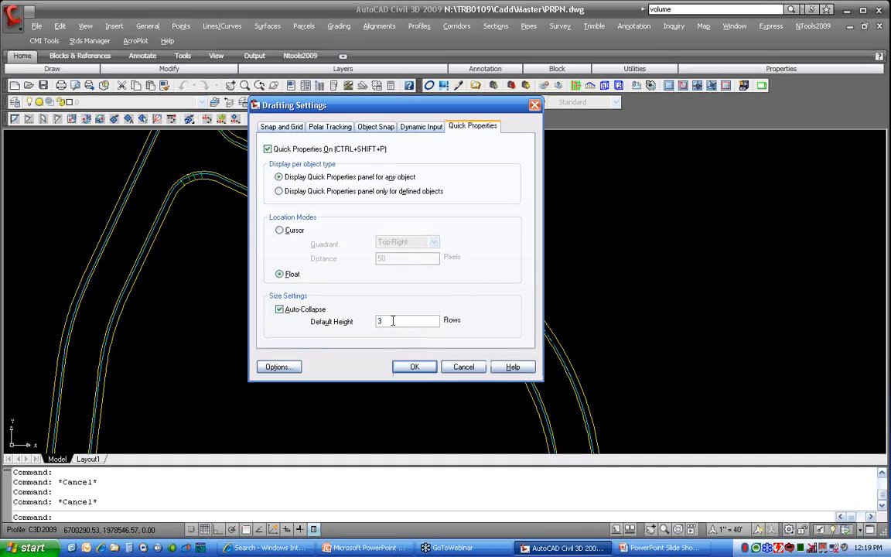
pyautogui.click(411, 365)
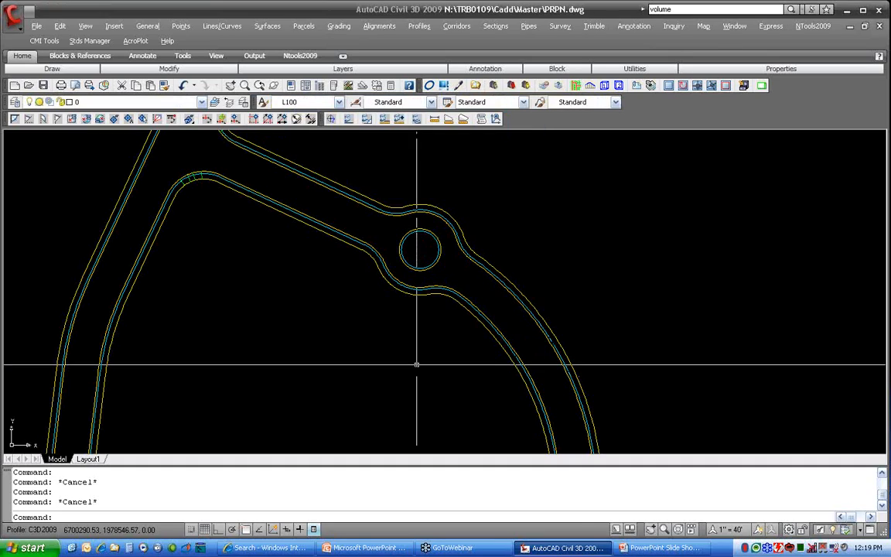
# Move the floating Quick Properties panel to the drawing area's upper-left corner and check its placement by selecting other road arcs and a line
pyautogui.click(489, 268)
pyautogui.moveTo(571, 253); pyautogui.dragTo(33, 194)
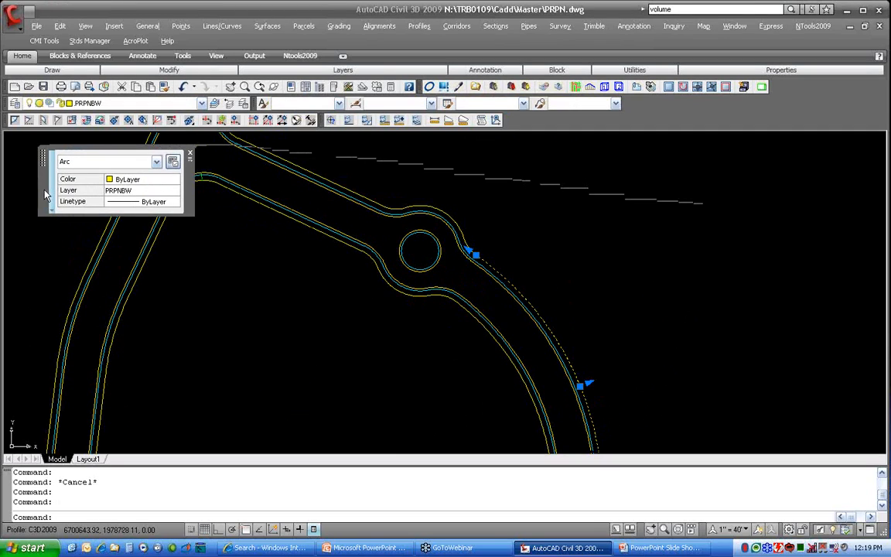
pyautogui.press('Escape')
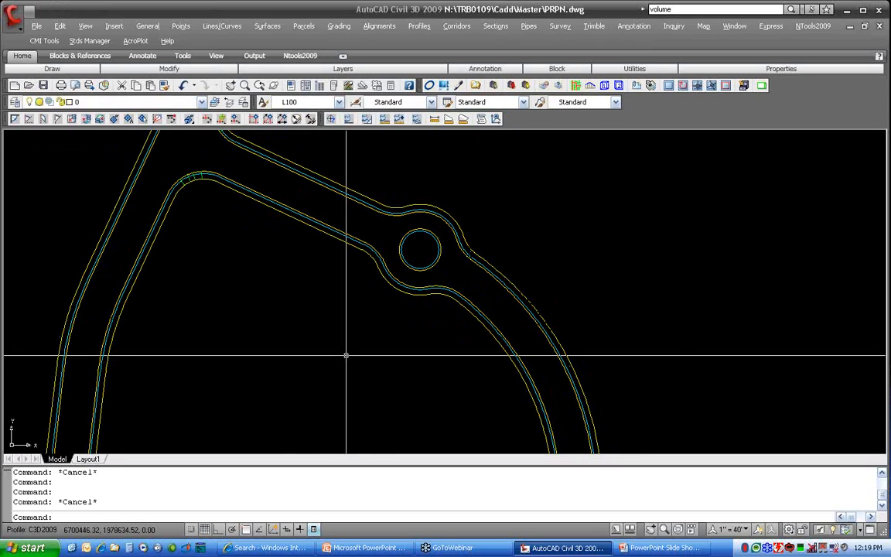
pyautogui.click(537, 408)
pyautogui.press('Escape')
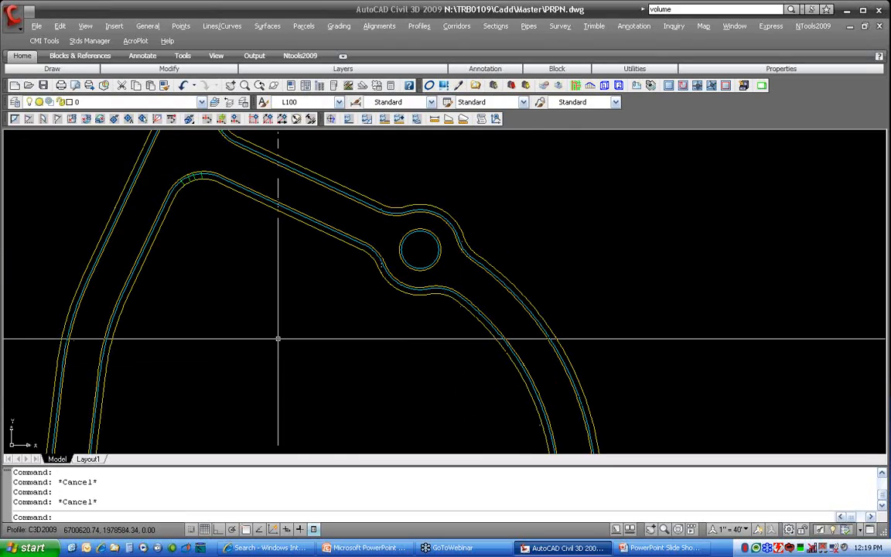
pyautogui.click(99, 362)
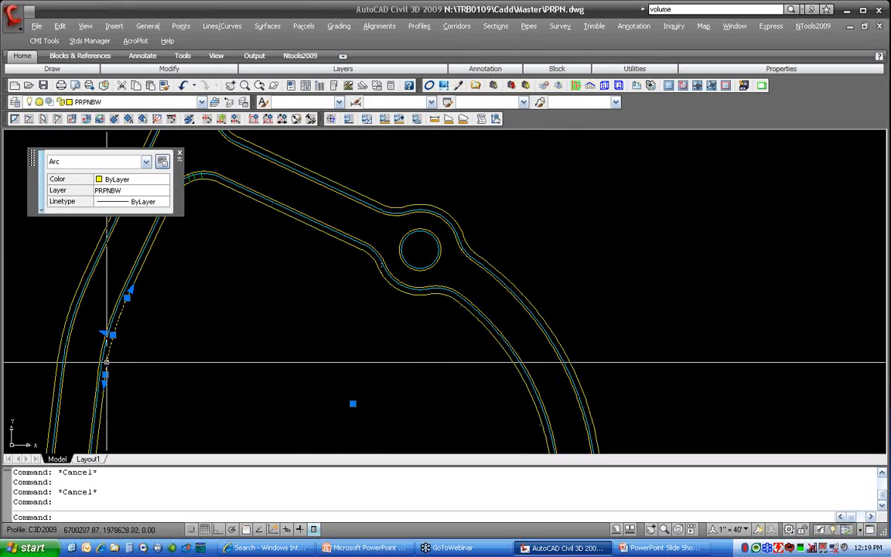
pyautogui.press('Escape')
pyautogui.click(99, 414)
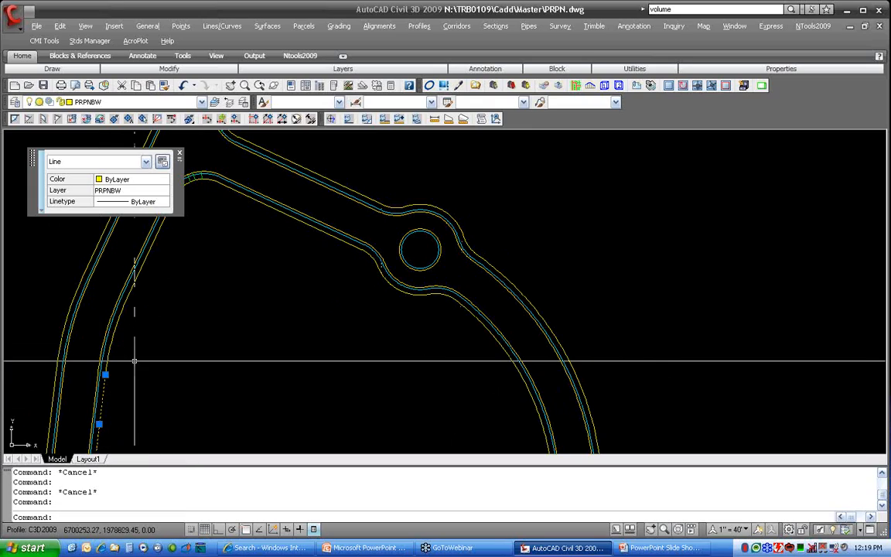
# Set the Quick Properties location mode to Cursor through the panel's settings
pyautogui.click(181, 162)
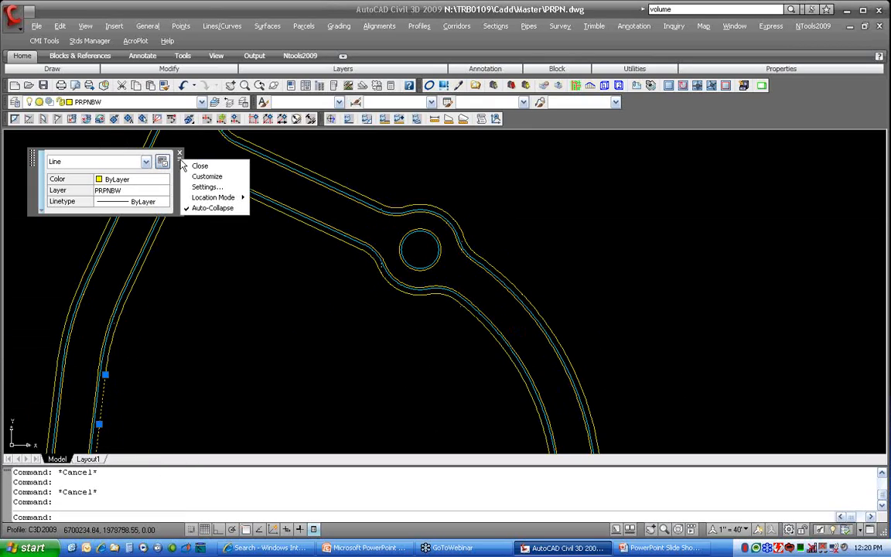
pyautogui.click(209, 188)
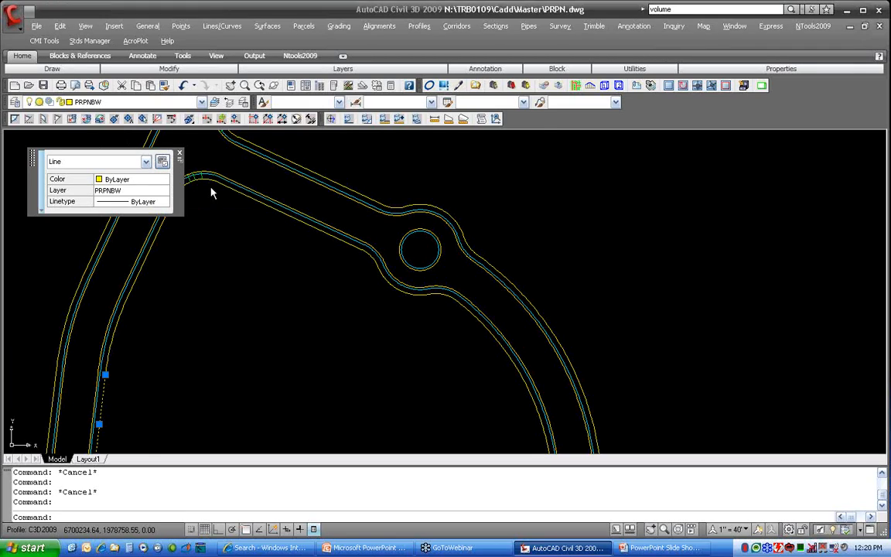
pyautogui.click(288, 233)
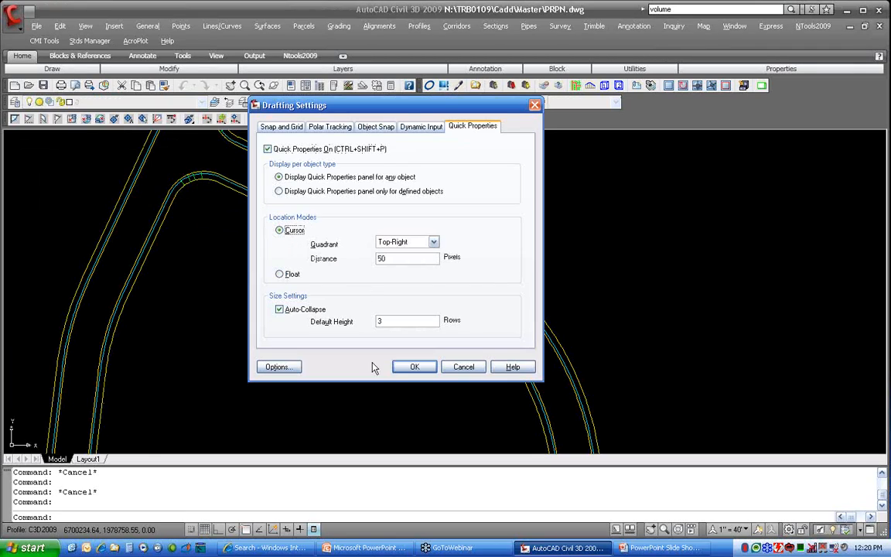
pyautogui.click(411, 366)
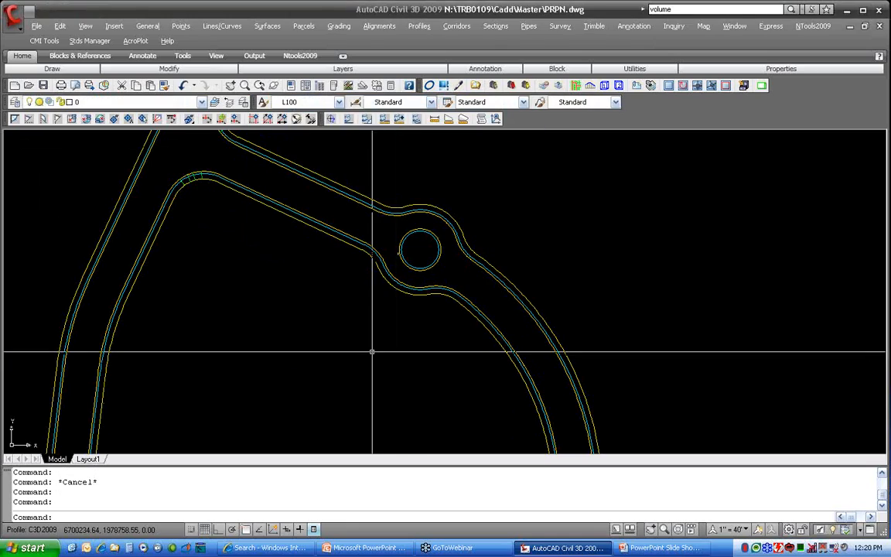
# Check the cursor-placed Quick Properties on the road bulb circle and the inner road line, and turn Quick Properties off
pyautogui.click(434, 265)
pyautogui.press('Escape')
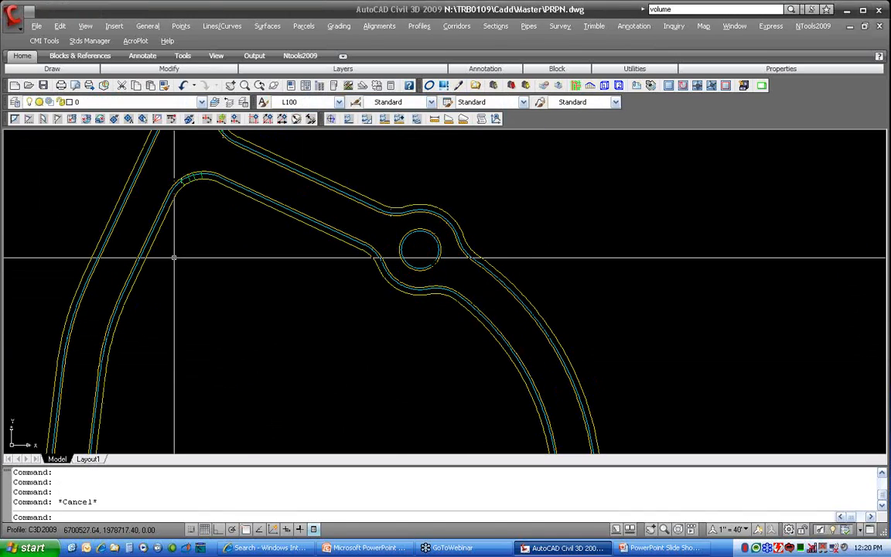
pyautogui.click(151, 246)
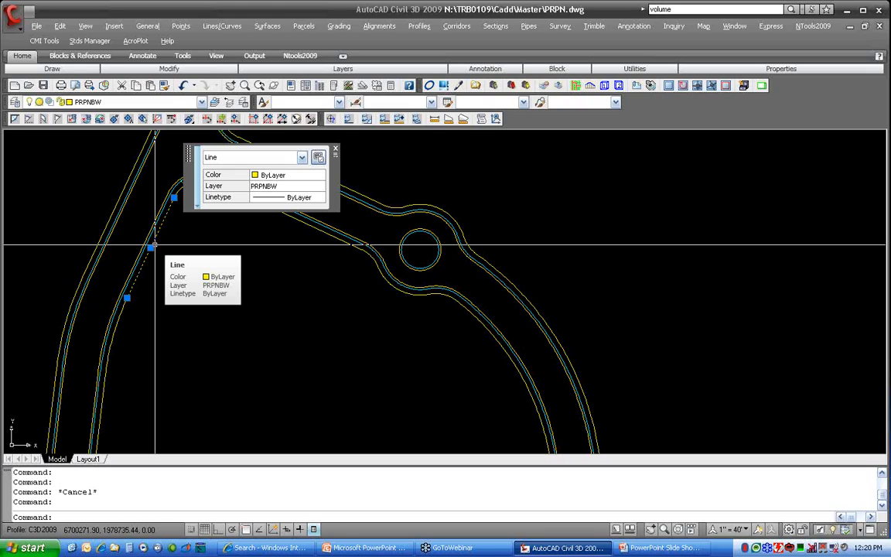
pyautogui.press('Escape')
pyautogui.press('Escape')
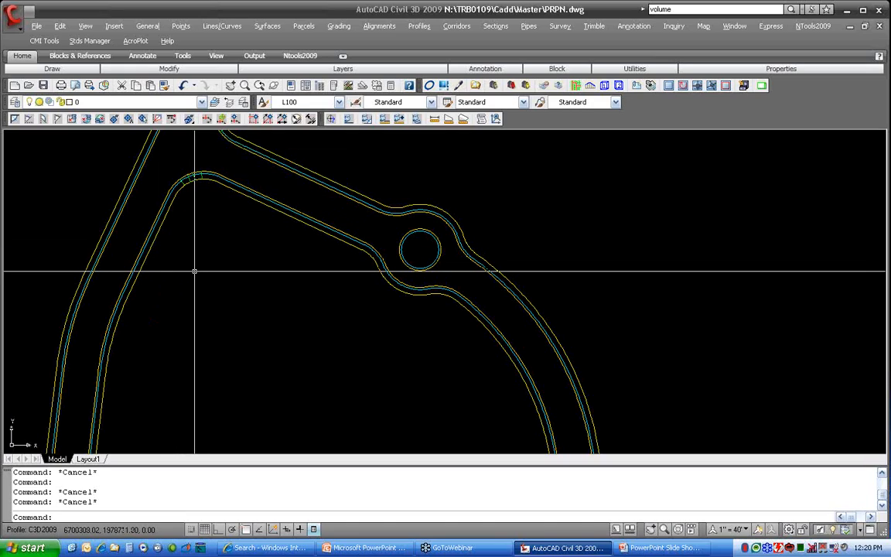
pyautogui.click(314, 529)
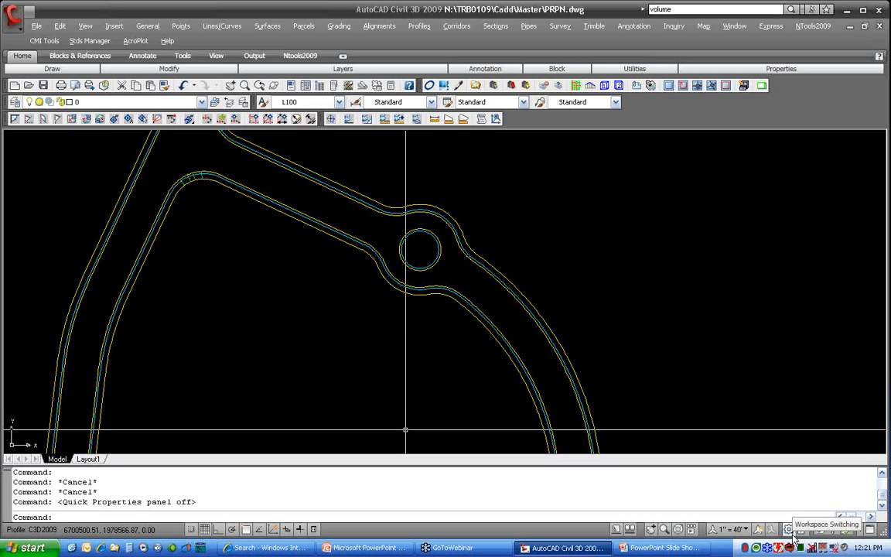
# Open the W-Layers.dwg drawing from the Master folder and continue through its loading prompt
pyautogui.click(303, 312)
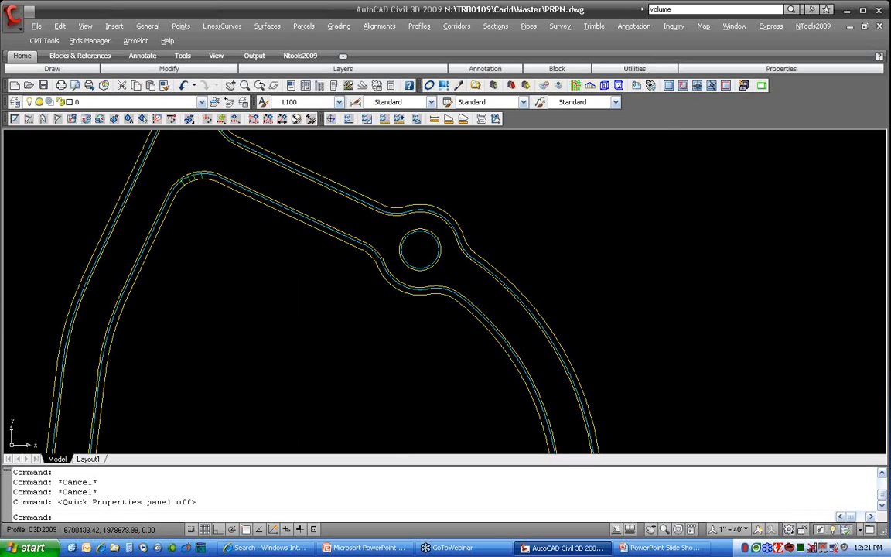
pyautogui.click(257, 292)
pyautogui.click(28, 85)
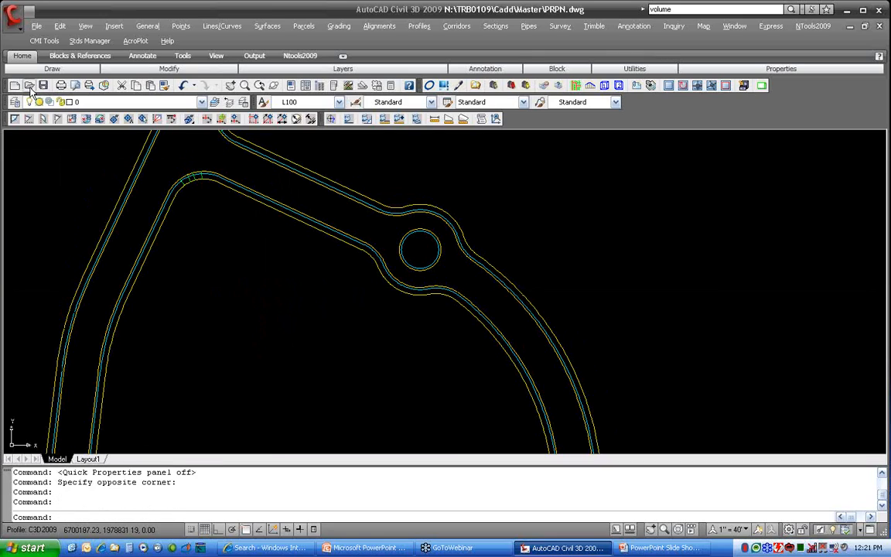
pyautogui.scroll(-7, 379, 389)
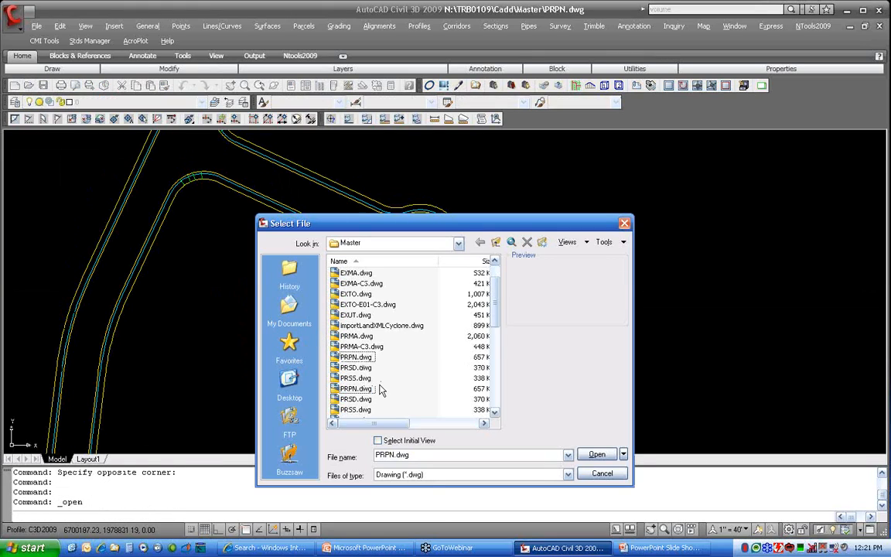
pyautogui.scroll(-2, 379, 389)
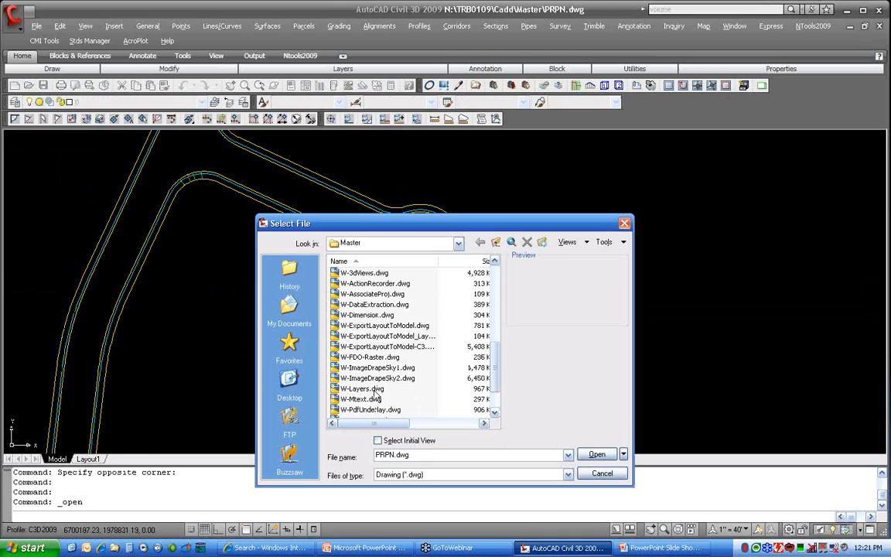
pyautogui.click(362, 388)
pyautogui.click(596, 455)
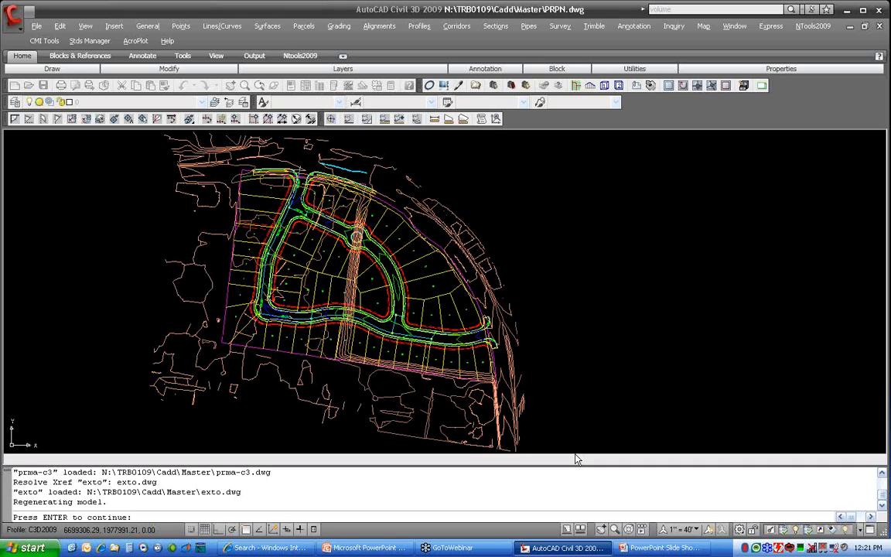
pyautogui.press('Return')
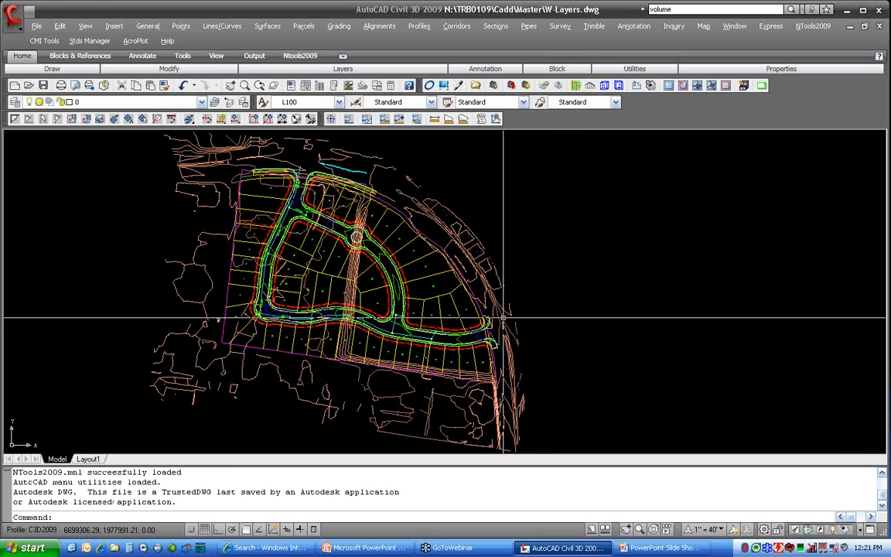
# Open the Layer Properties Manager and move its palette to the left edge of the drawing area
pyautogui.click(14, 102)
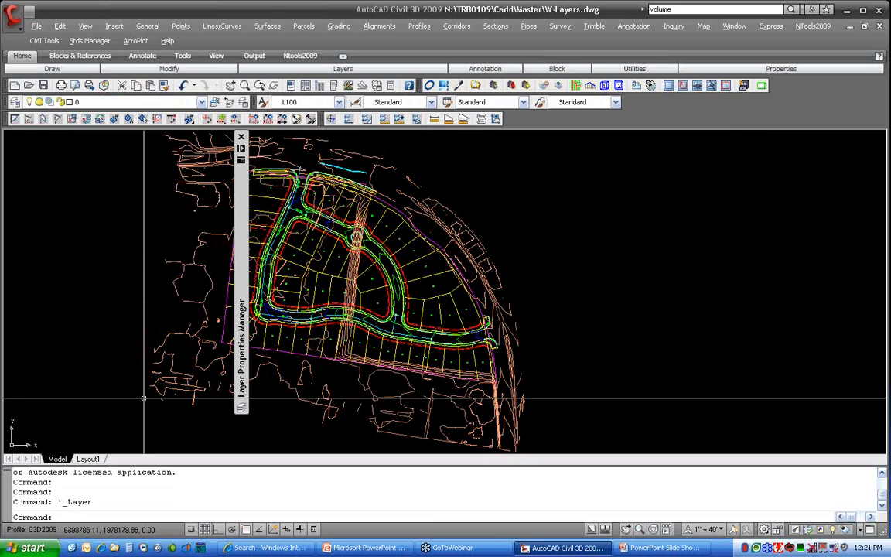
pyautogui.moveTo(237, 340)
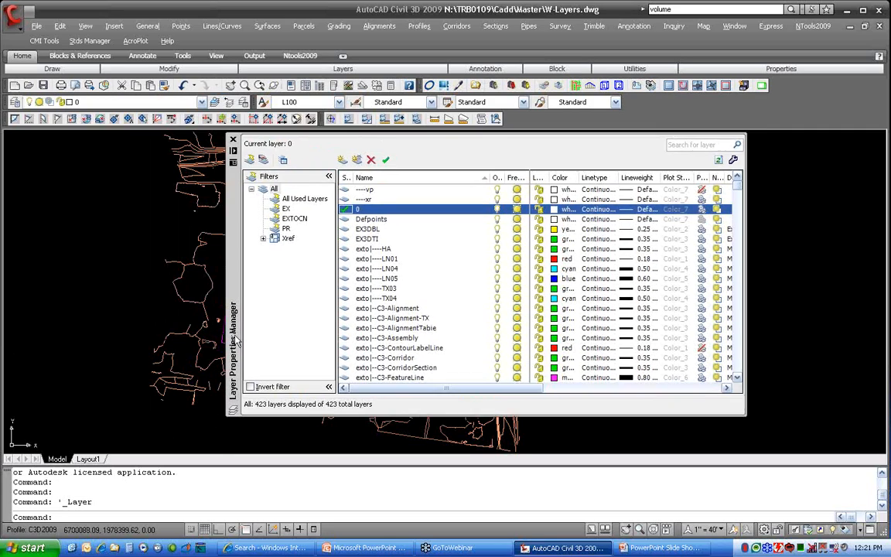
pyautogui.moveTo(237, 340); pyautogui.dragTo(17, 340)
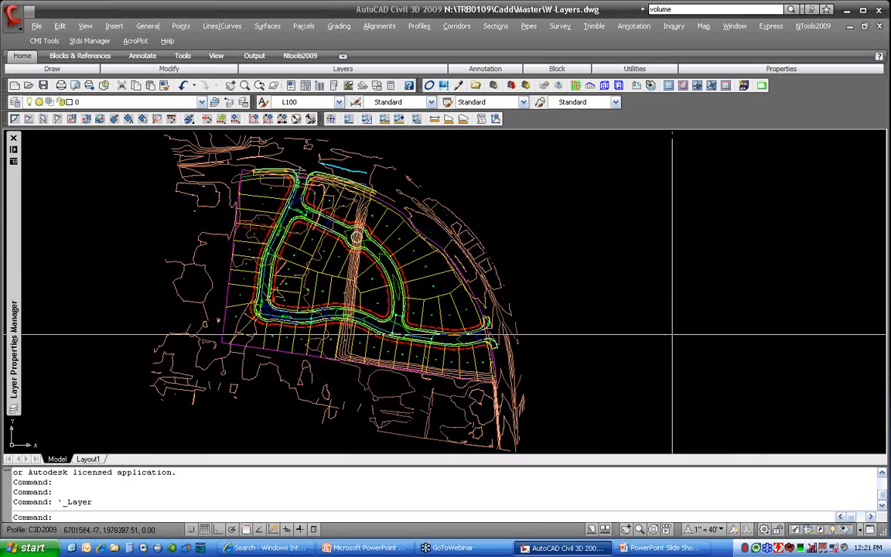
# Draw a zigzag of three connected line segments in the empty area east of the site plan
pyautogui.scroll(2, 672, 336)
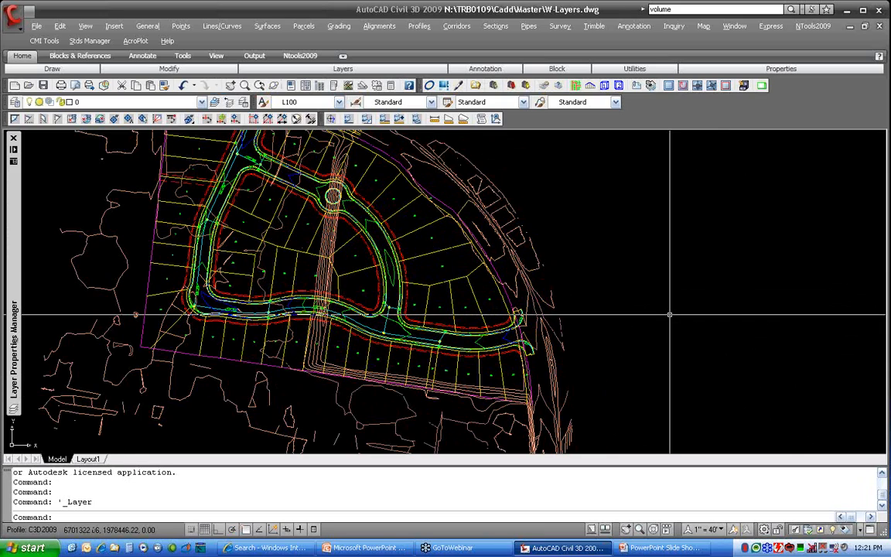
pyautogui.write('l')
pyautogui.press('Return')
pyautogui.click(667, 314)
pyautogui.click(701, 257)
pyautogui.click(731, 304)
pyautogui.click(761, 255)
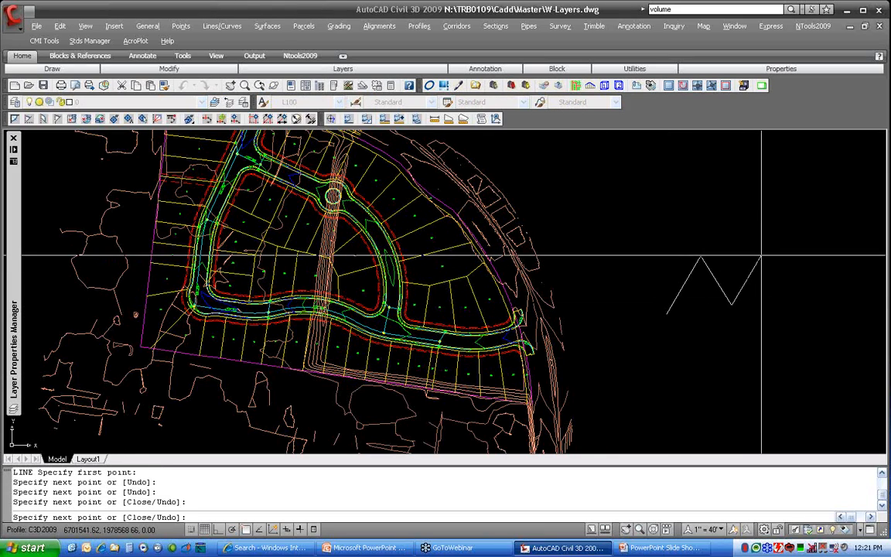
pyautogui.press('Return')
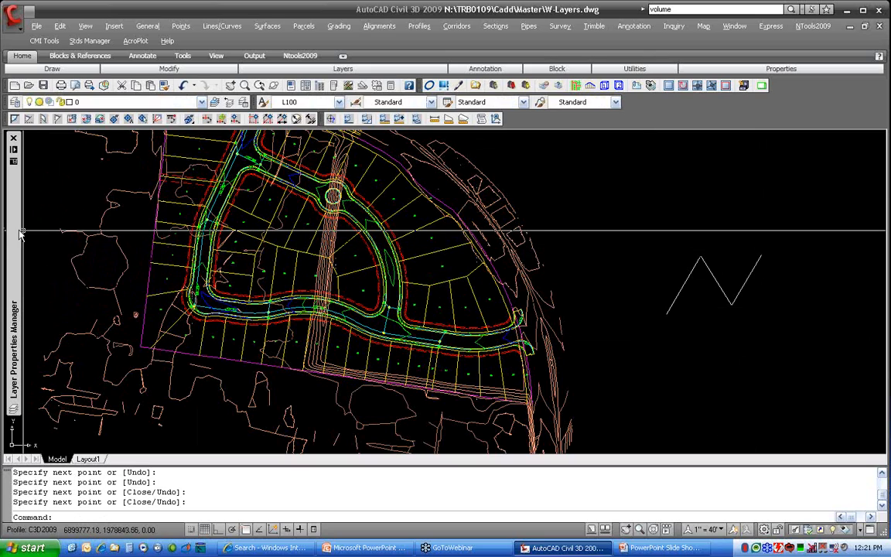
# Shorten the Layer Properties Manager palette and set layer 0's color to green
pyautogui.moveTo(20, 234)
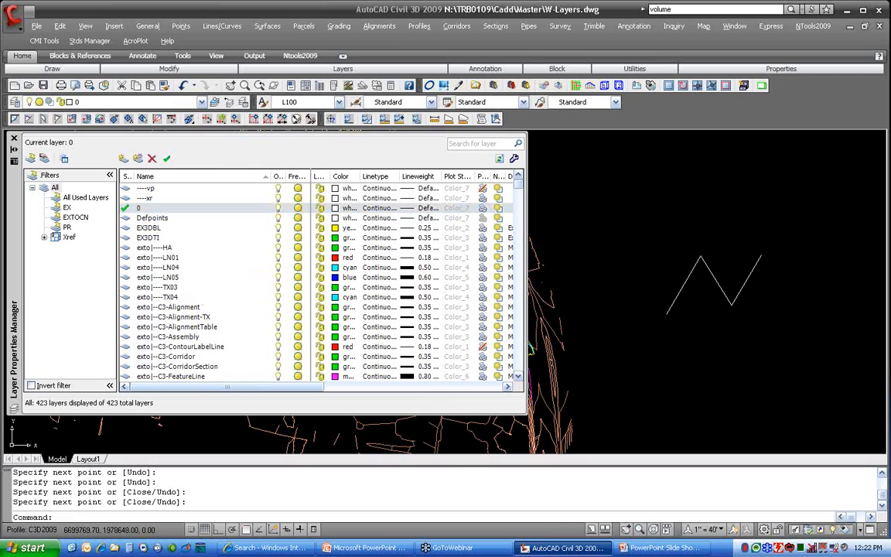
pyautogui.moveTo(445, 415); pyautogui.dragTo(444, 353)
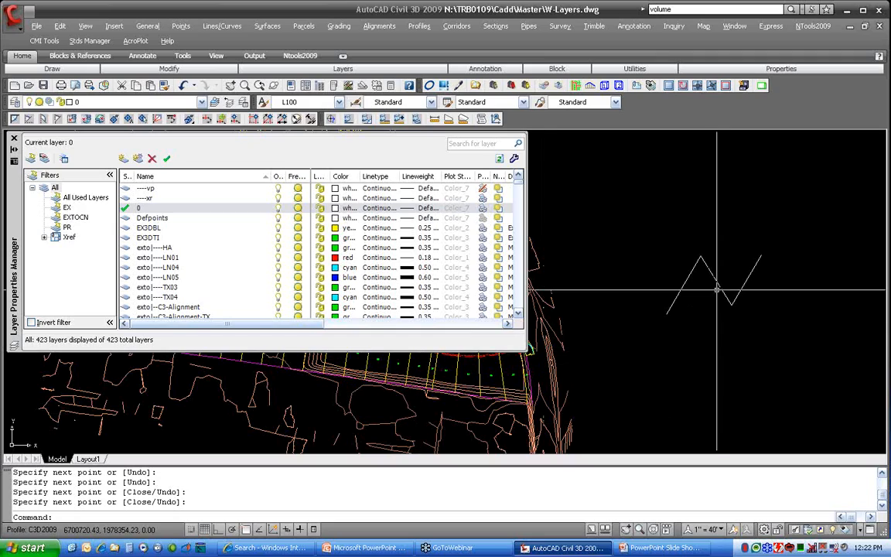
pyautogui.click(334, 208)
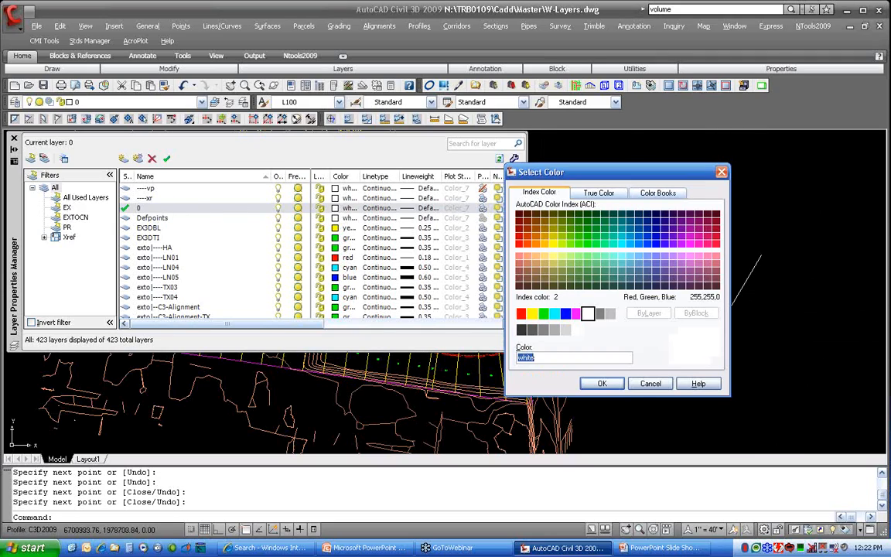
pyautogui.click(543, 314)
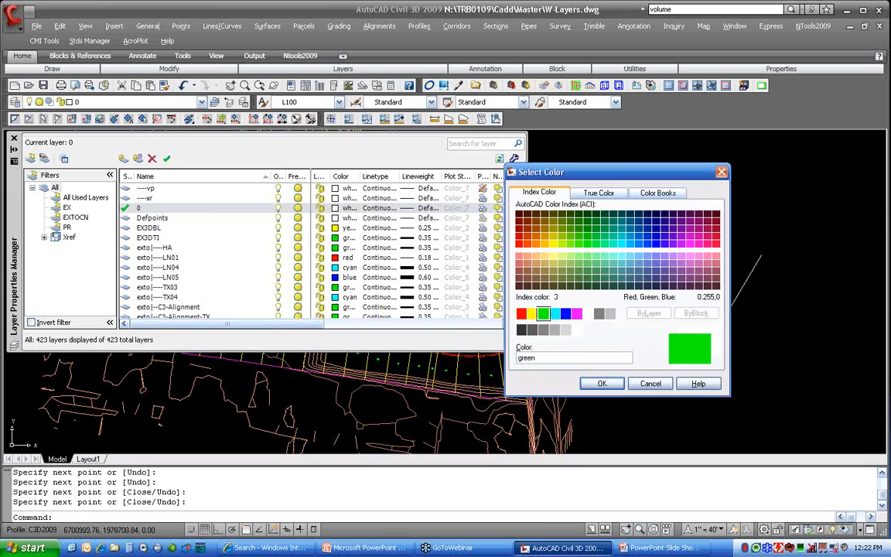
pyautogui.click(597, 384)
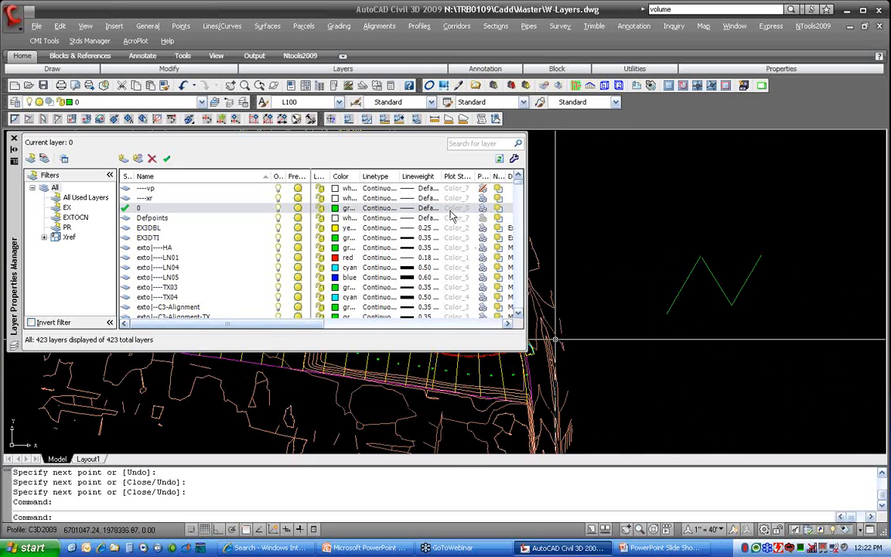
# Set layer 0's linetype to HIDDEN, and freeze the ----xr layer in the Layer Properties Manager
pyautogui.click(375, 208)
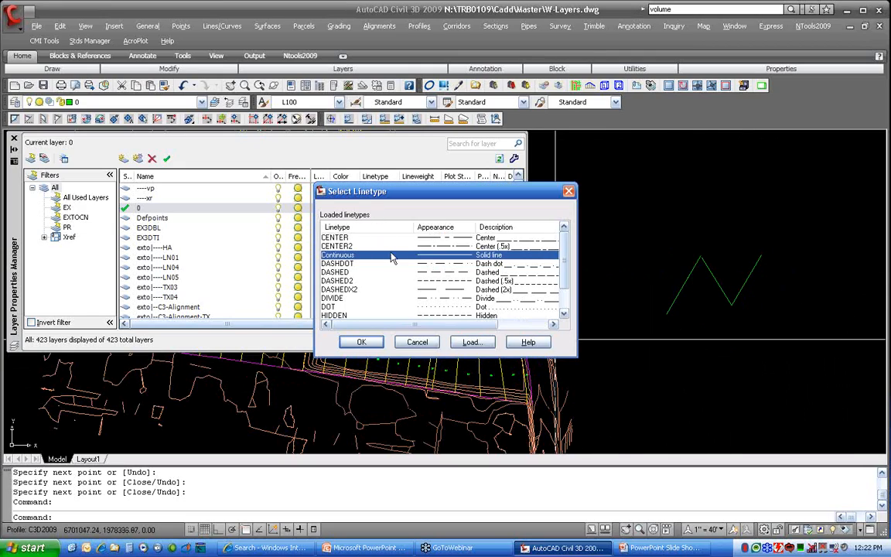
pyautogui.click(347, 315)
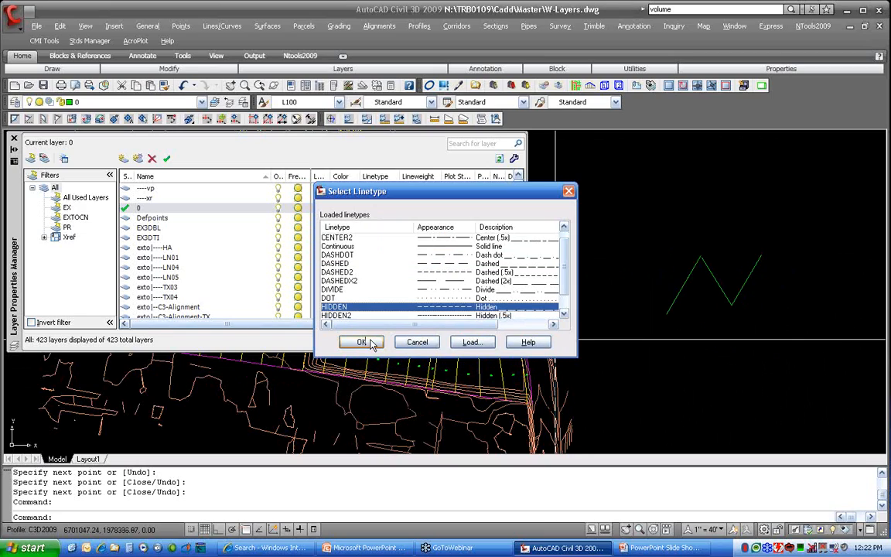
pyautogui.click(361, 342)
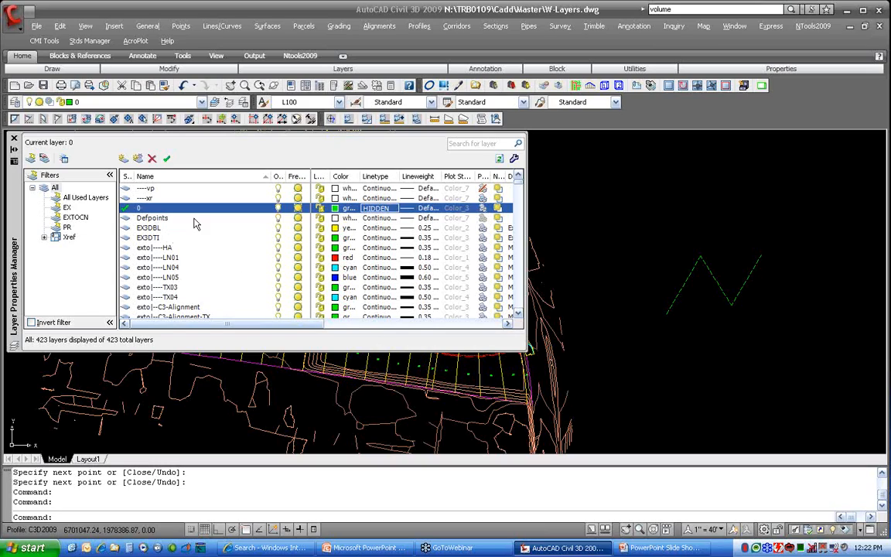
pyautogui.click(299, 198)
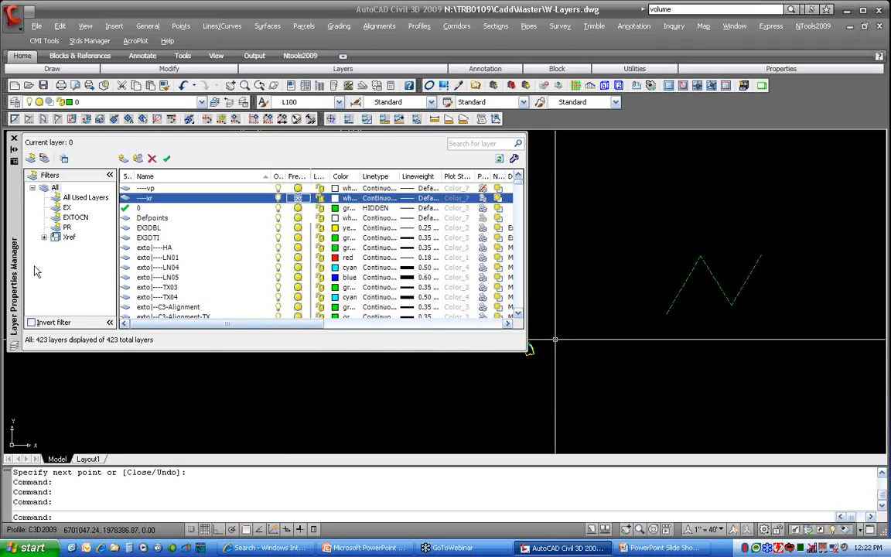
pyautogui.moveTo(13, 172)
pyautogui.mouseDown()
pyautogui.moveTo(187, 539)
pyautogui.moveTo(130, 364)
pyautogui.moveTo(40, 174)
pyautogui.mouseUp()
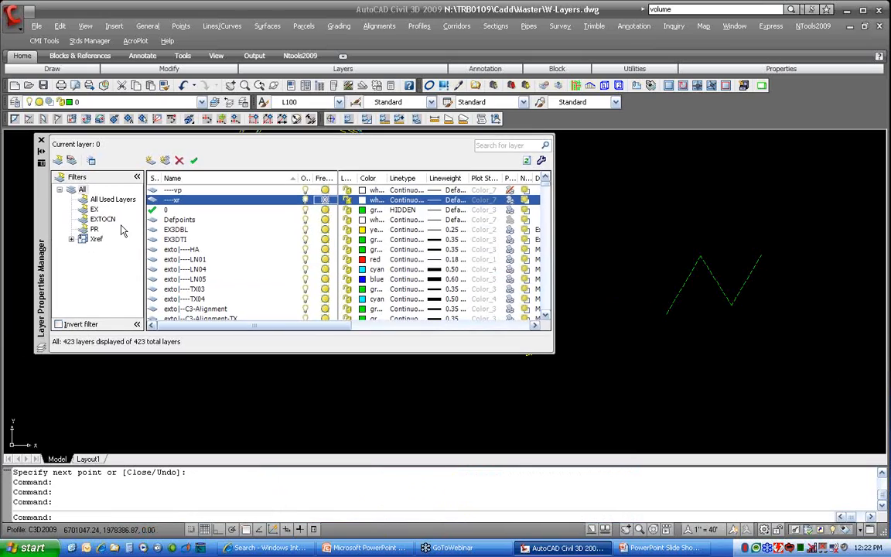
# Thaw the ----xr layer in the Layer Properties Manager and switch the drawing to Layout1
pyautogui.click(325, 199)
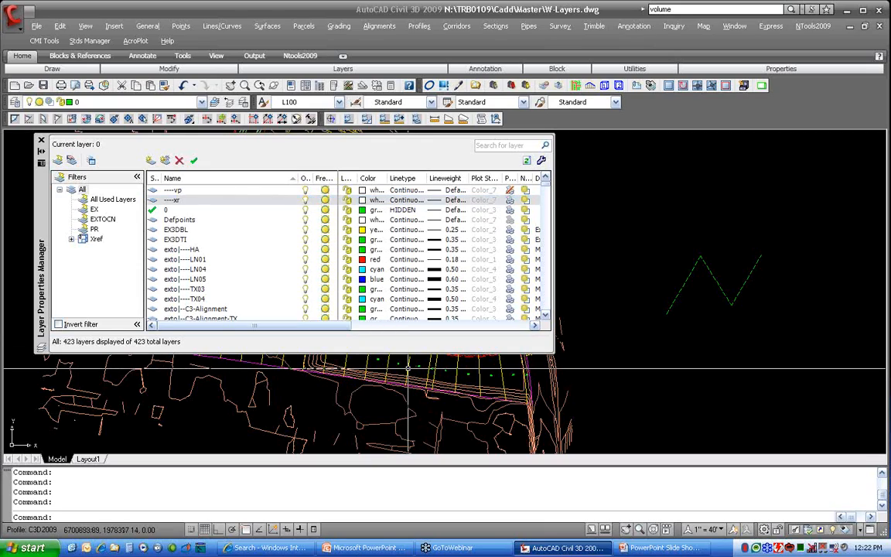
pyautogui.click(87, 459)
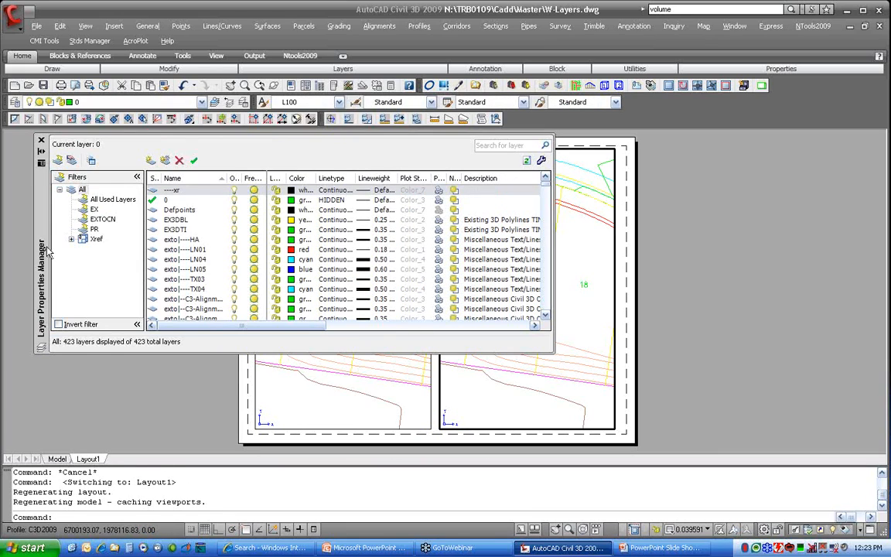
# Move the Layer Properties Manager palette to the edge of the drawing area and activate the layout's eastern viewport, clear of the palette
pyautogui.moveTo(44, 250); pyautogui.dragTo(10, 246)
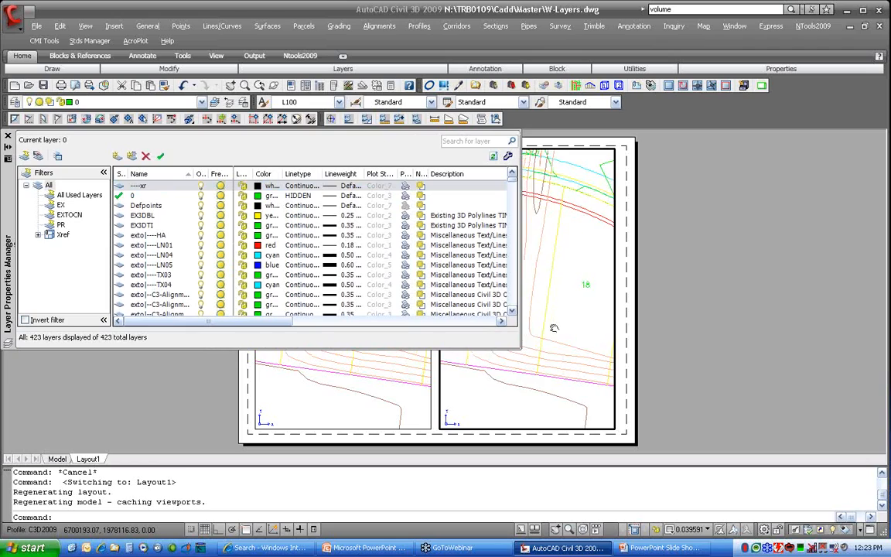
pyautogui.doubleClick(666, 325)
pyautogui.moveTo(672, 316); pyautogui.dragTo(764, 326, button='middle')
pyautogui.moveTo(659, 330); pyautogui.dragTo(814, 317, button='middle')
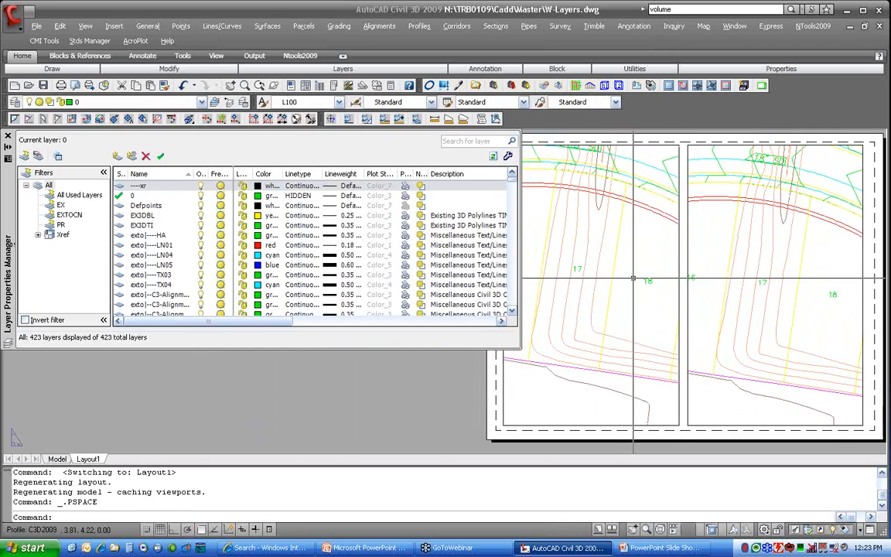
pyautogui.doubleClick(736, 253)
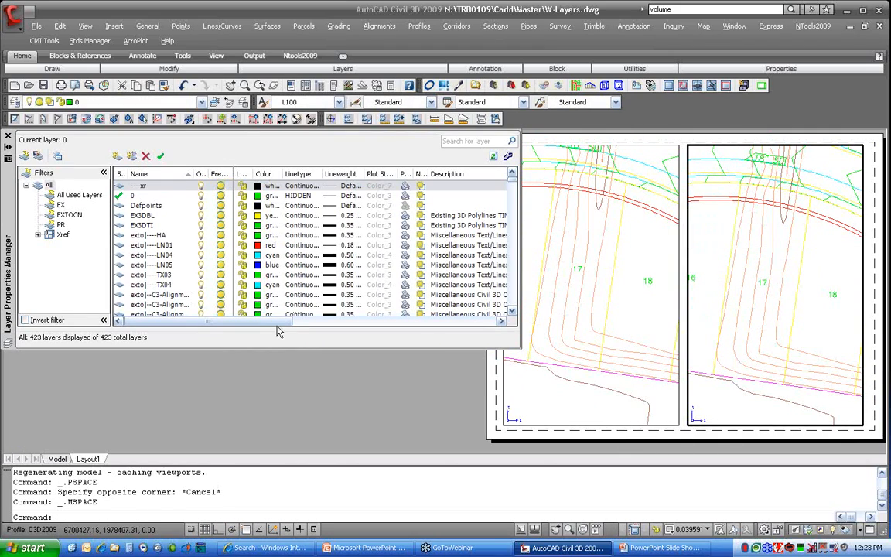
# Review the viewport override columns of the layer list and unfreeze its frozen columns
pyautogui.moveTo(278, 321); pyautogui.dragTo(497, 327)
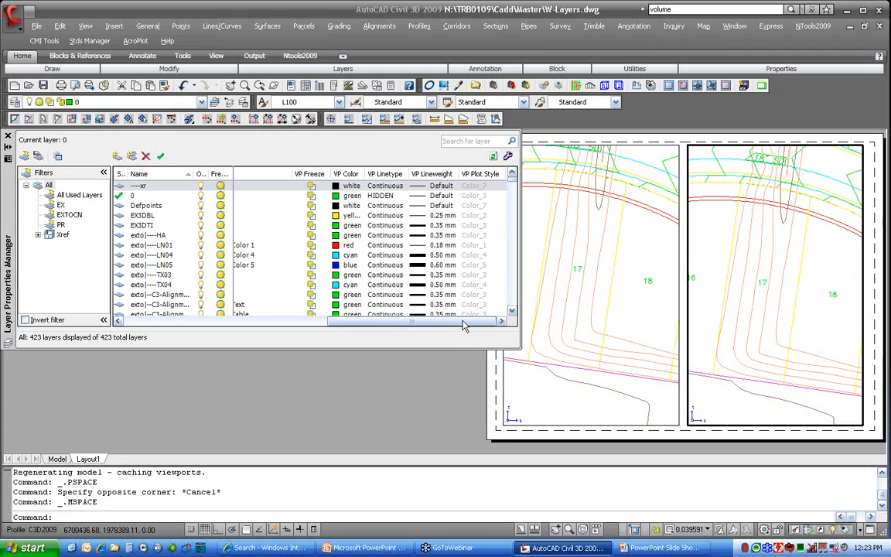
pyautogui.moveTo(462, 326); pyautogui.dragTo(285, 340)
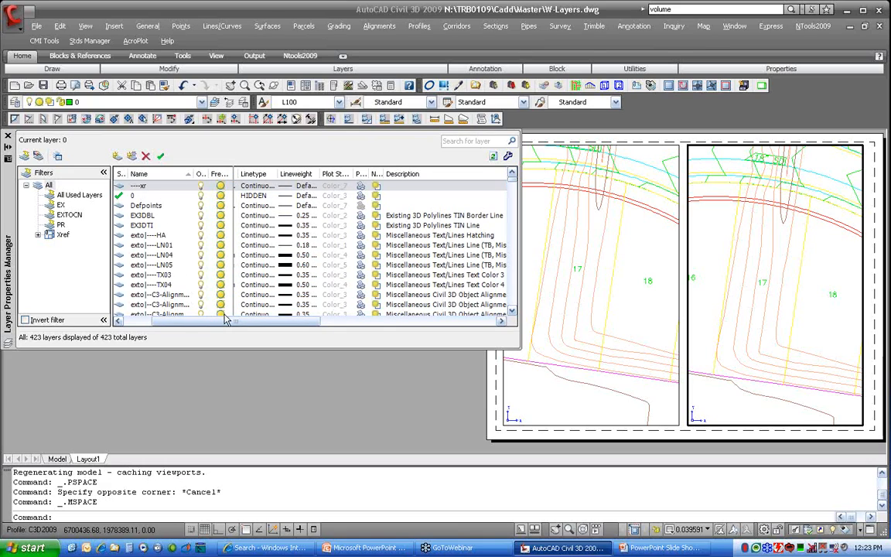
pyautogui.moveTo(229, 317); pyautogui.dragTo(182, 319)
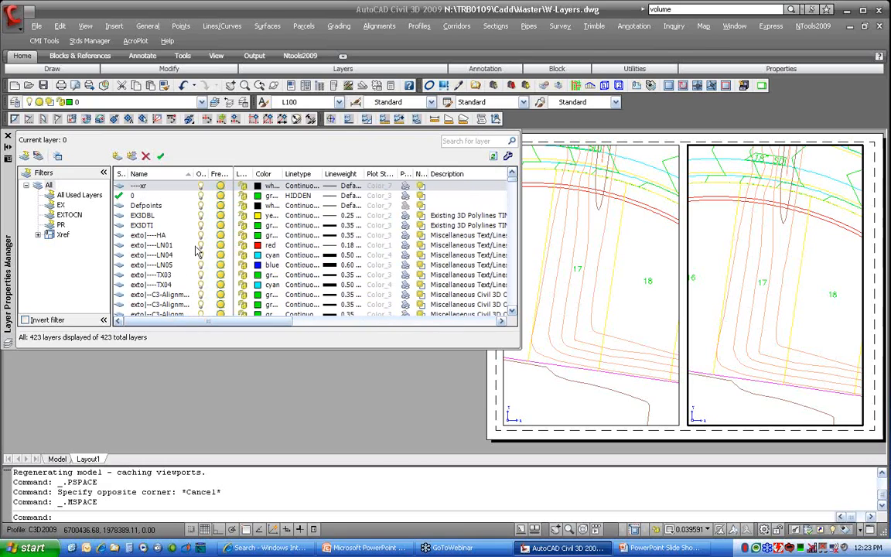
pyautogui.rightClick(231, 179)
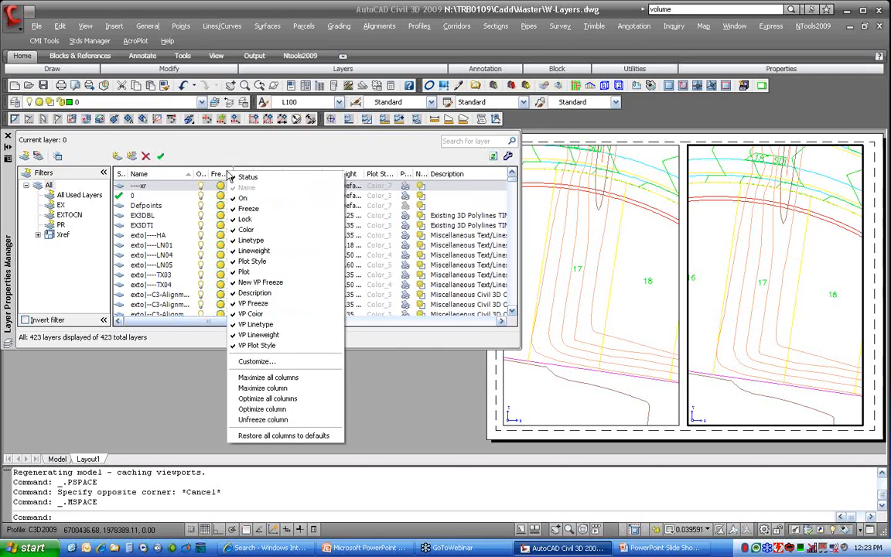
pyautogui.click(317, 419)
pyautogui.hscroll(5, 264, 328)
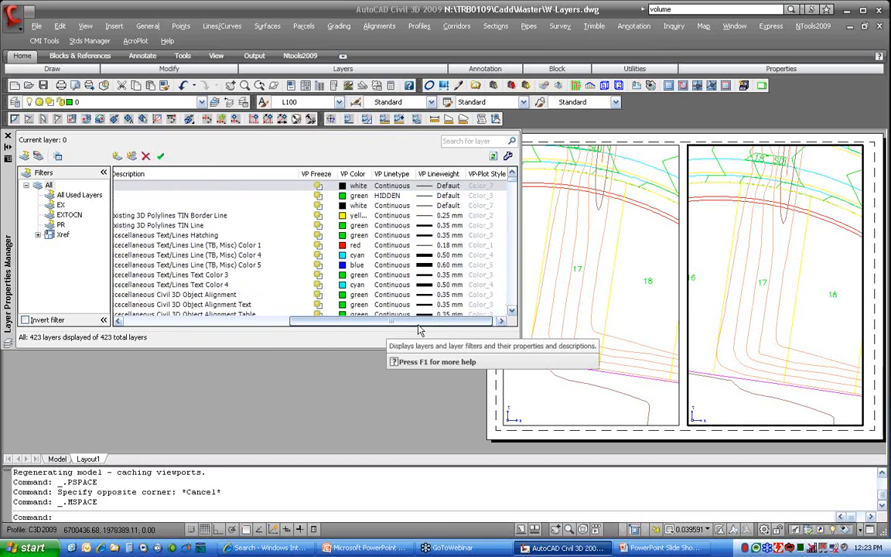
pyautogui.hscroll(-8, 221, 329)
# Freeze the layer list at the Name column and bring the viewport override columns into view
pyautogui.rightClick(162, 175)
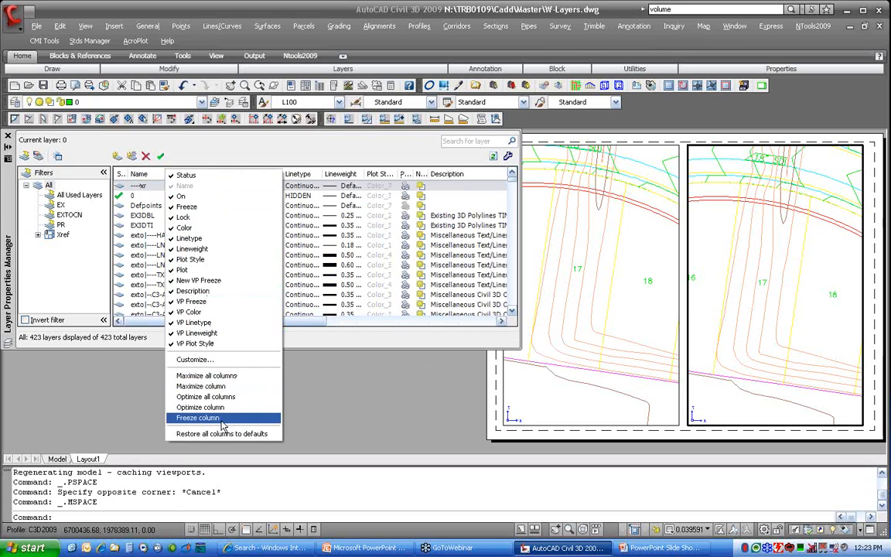
pyautogui.click(207, 418)
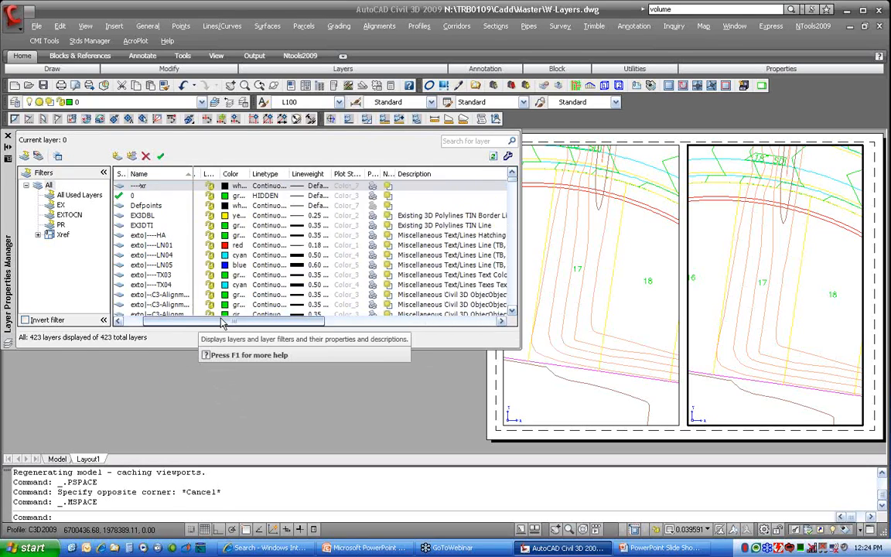
pyautogui.moveTo(204, 323); pyautogui.dragTo(387, 318)
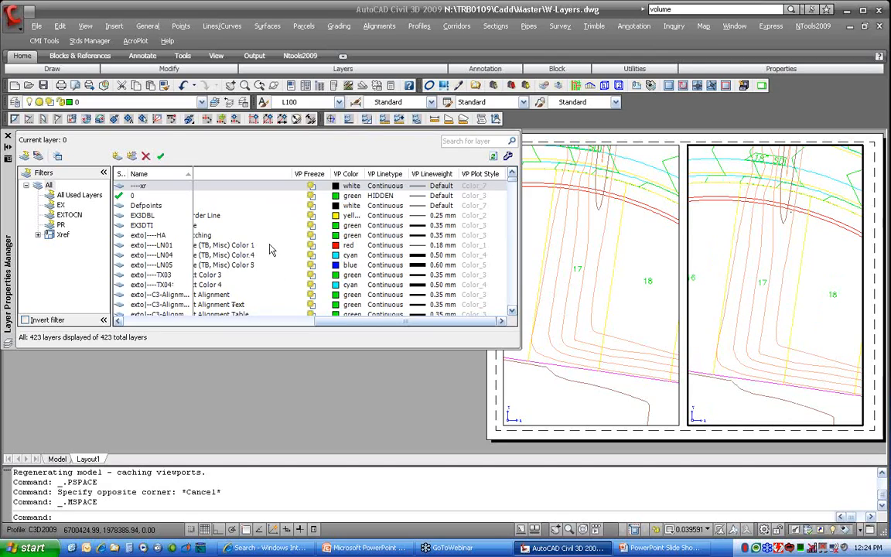
# Filter the layers by EXTOCN and set the VP Color of exto|EXTOCNMA and exto|EXTOCNMI to red
pyautogui.click(65, 216)
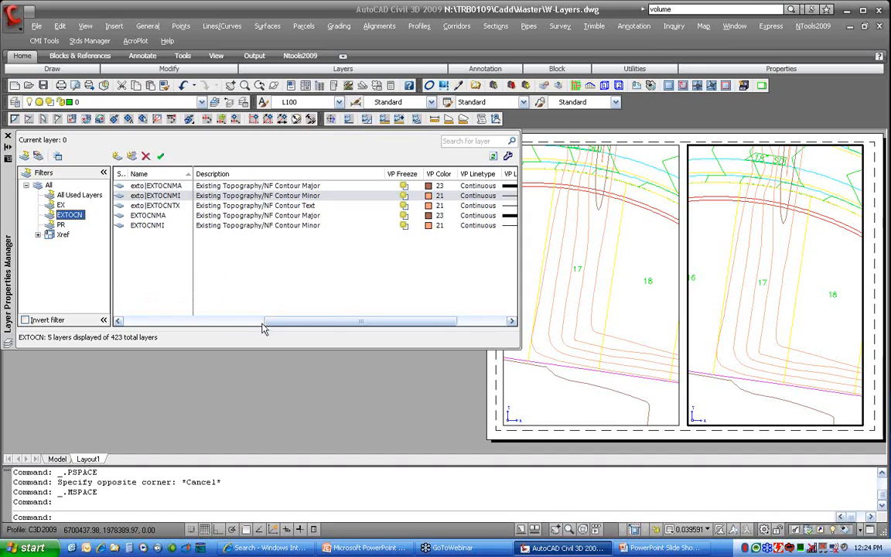
pyautogui.moveTo(276, 321); pyautogui.dragTo(324, 321)
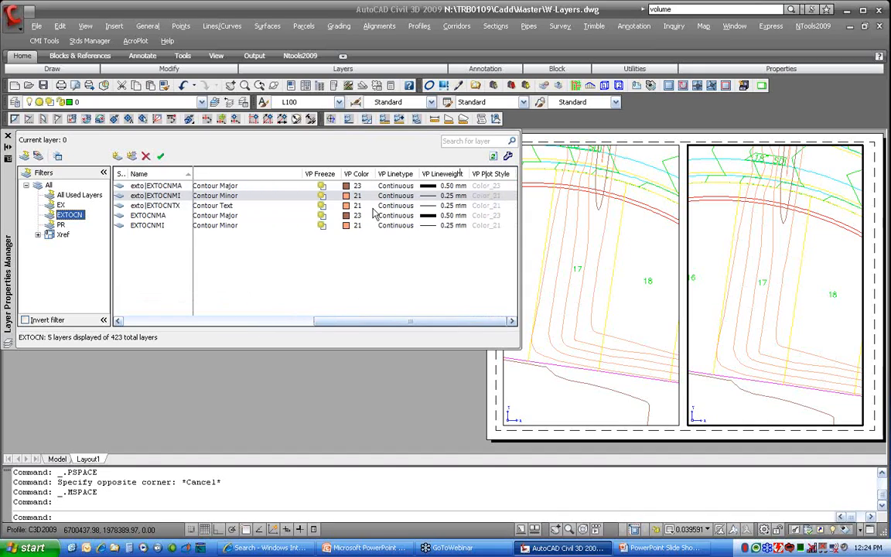
pyautogui.click(171, 196)
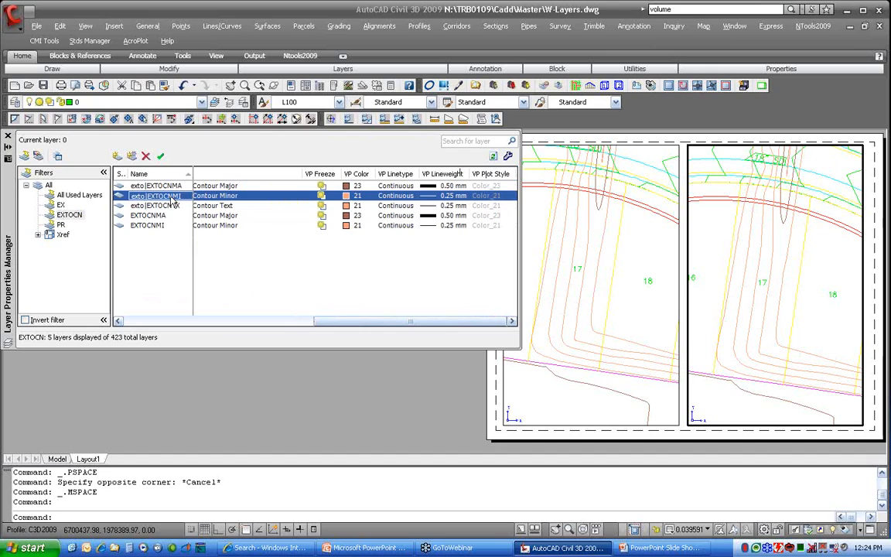
pyautogui.click(347, 196)
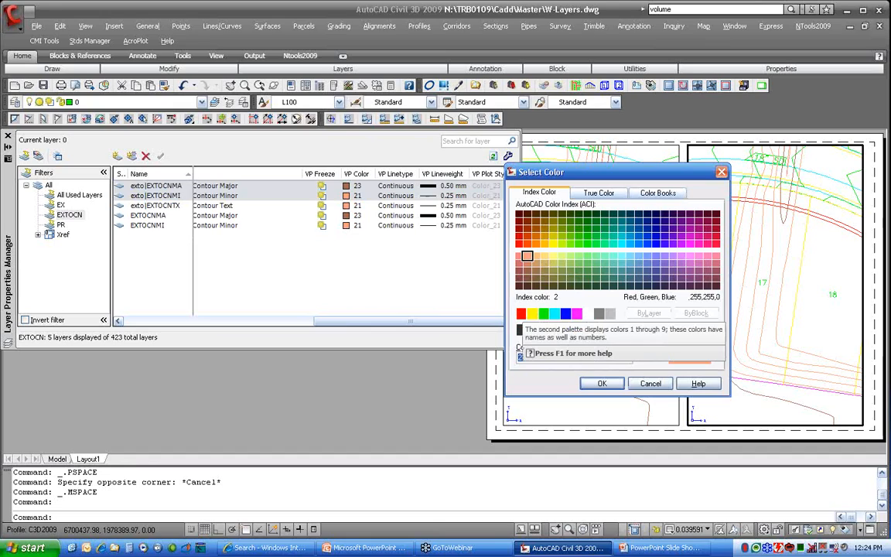
pyautogui.click(520, 313)
pyautogui.click(602, 383)
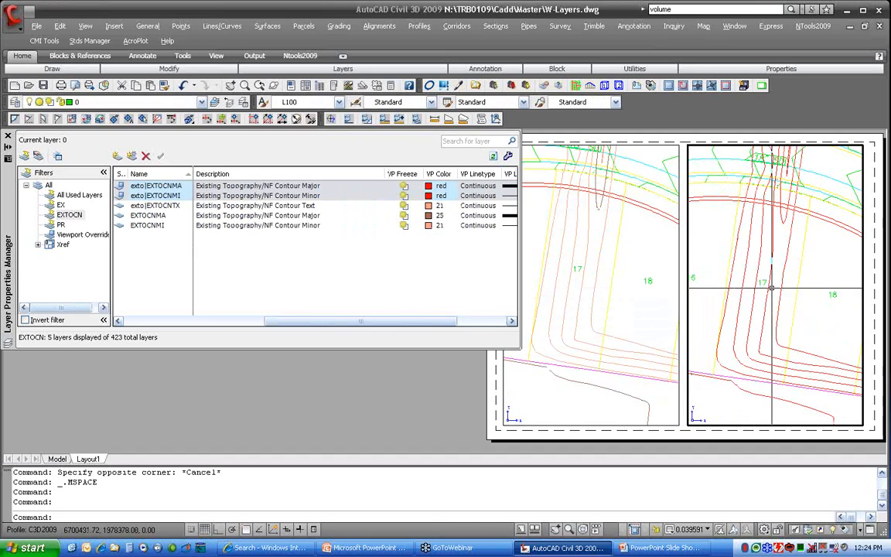
# Set the VP Linetype of the selected exto|EXTOCNMA and exto|EXTOCNMI layers to HIDDEN2
pyautogui.click(477, 195)
pyautogui.scroll(-1, 340, 294)
pyautogui.click(335, 290)
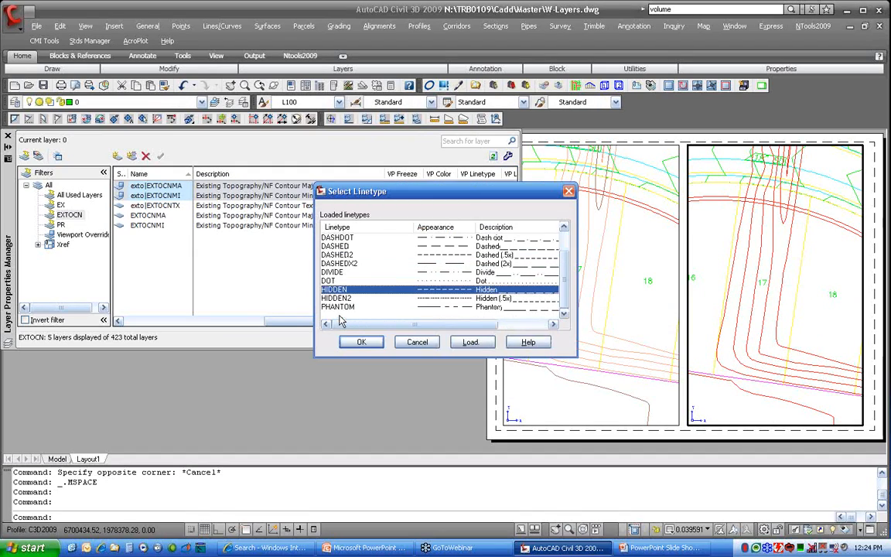
pyautogui.click(337, 298)
pyautogui.click(365, 342)
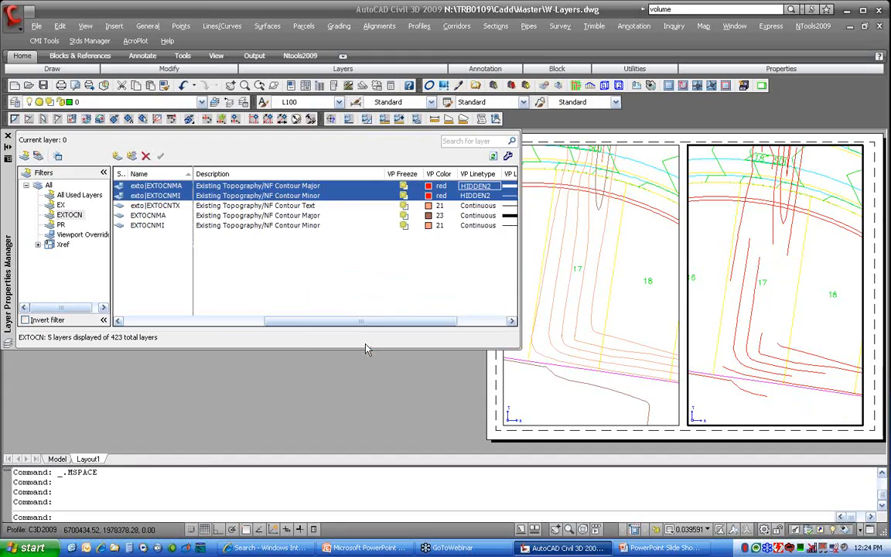
# Return to paper space, regenerate the layout and set the global linetype scale to 1
pyautogui.doubleClick(413, 392)
pyautogui.write('regen')
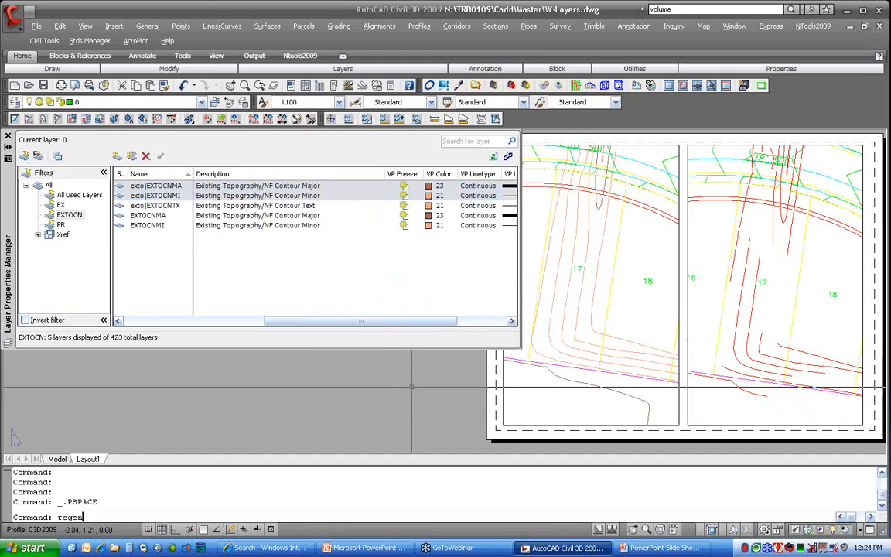
pyautogui.press('Return')
pyautogui.write('ltsca')
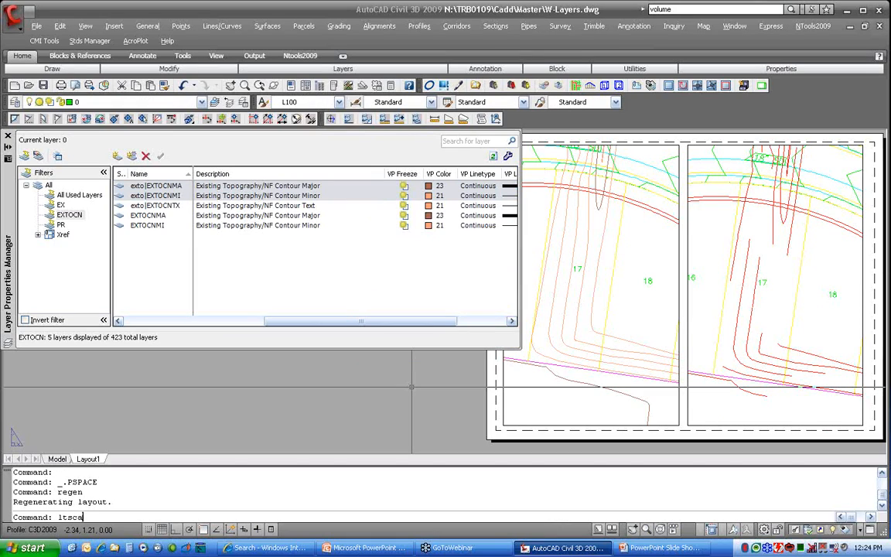
pyautogui.write('le')
pyautogui.press('Return')
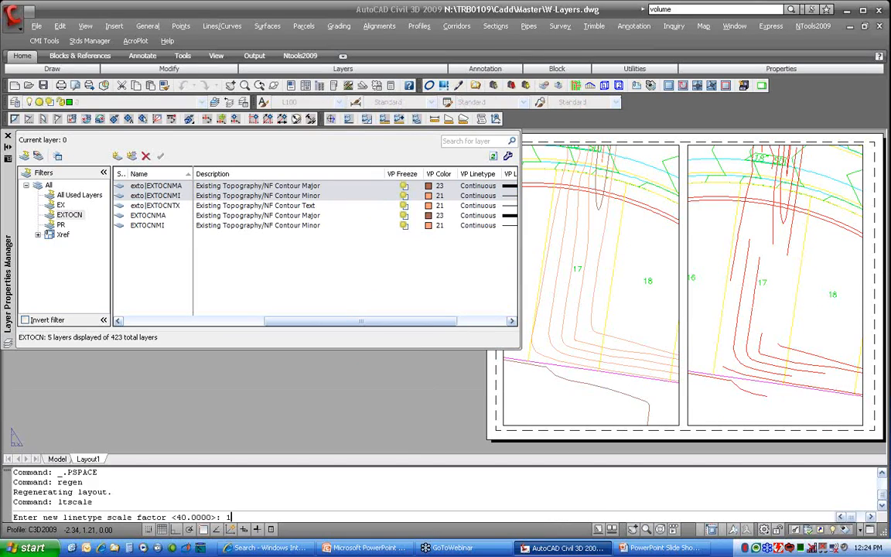
pyautogui.write('1')
pyautogui.press('Return')
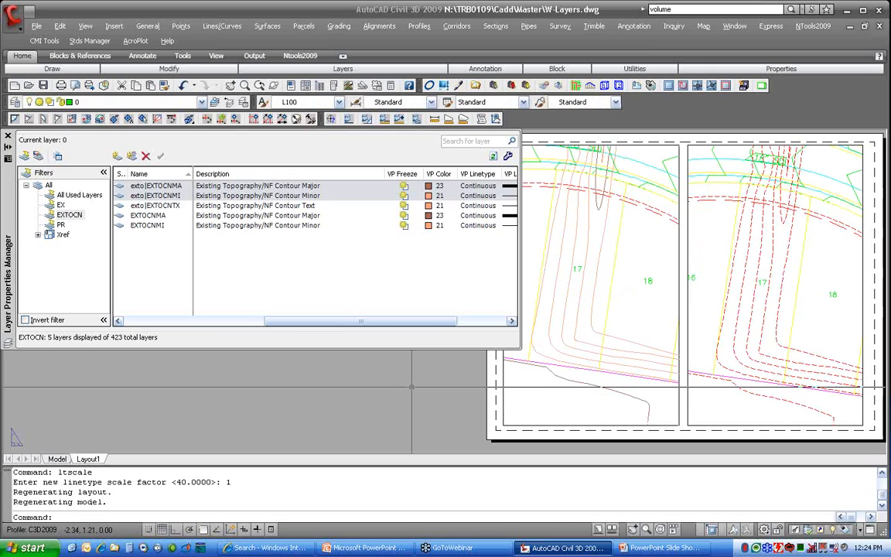
# Reactivate the viewport with the red contours and compare the contour layers' base properties with their viewport overrides
pyautogui.doubleClick(797, 279)
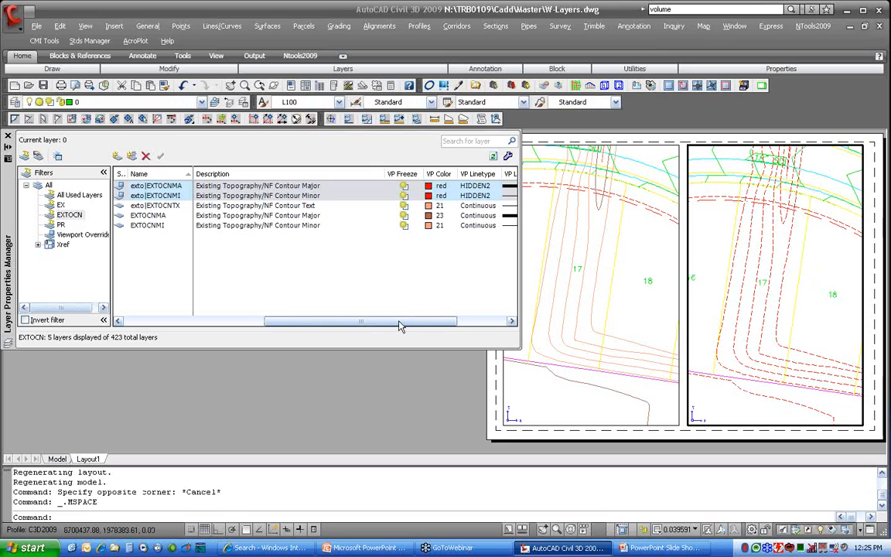
pyautogui.moveTo(401, 325); pyautogui.dragTo(222, 332)
pyautogui.click(166, 225)
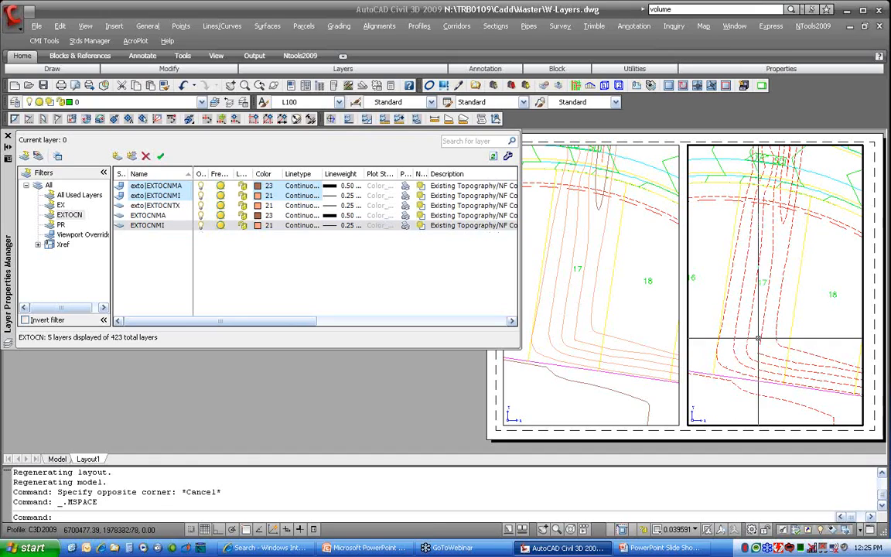
pyautogui.moveTo(279, 326); pyautogui.dragTo(463, 330)
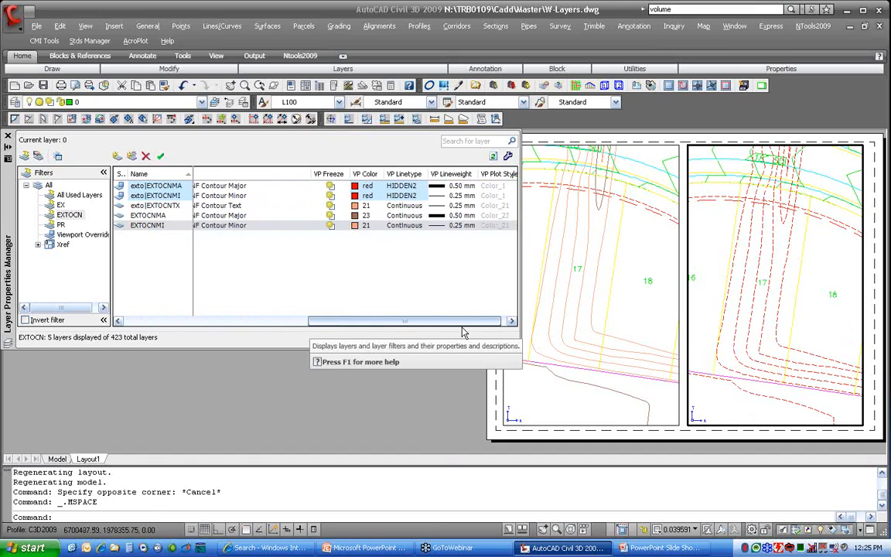
# Remove the viewport linetype override from exto|EXTOCNMI in the current viewport only
pyautogui.click(408, 198)
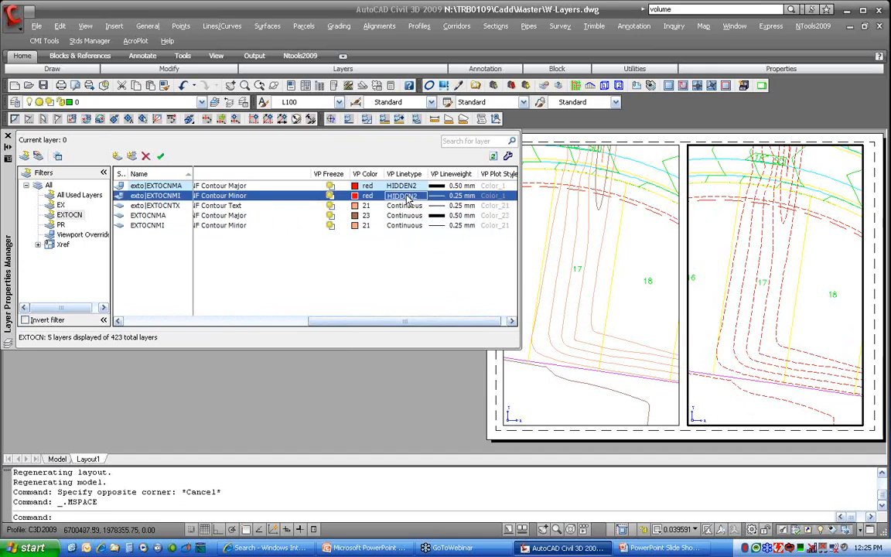
pyautogui.click(419, 343)
pyautogui.rightClick(413, 199)
pyautogui.moveTo(438, 309)
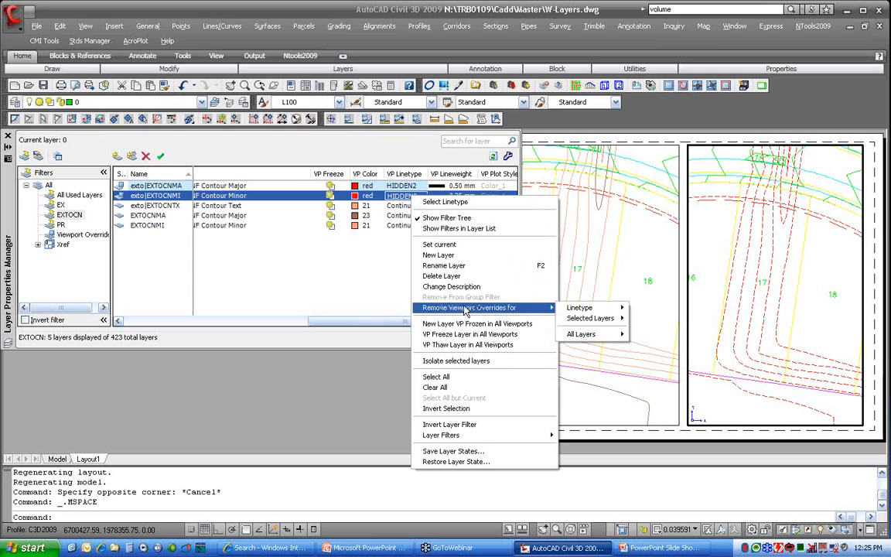
pyautogui.moveTo(603, 309)
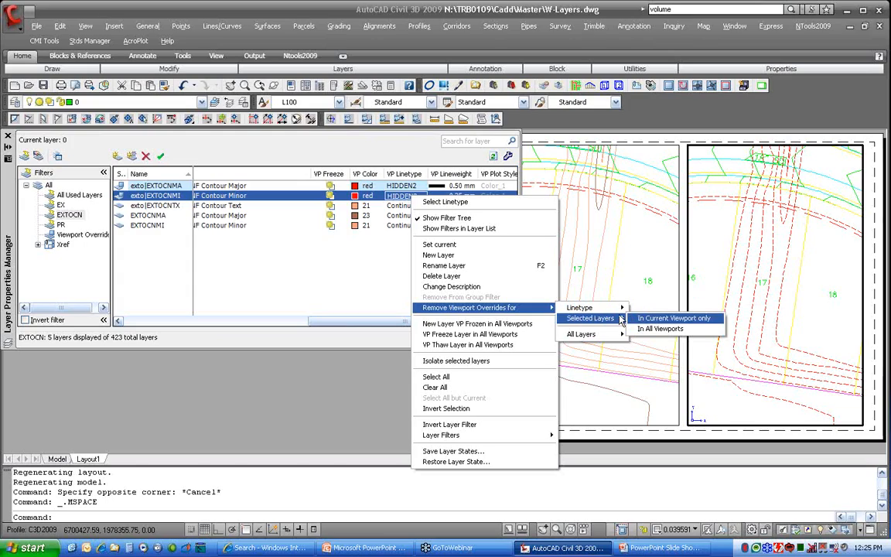
pyautogui.moveTo(586, 336)
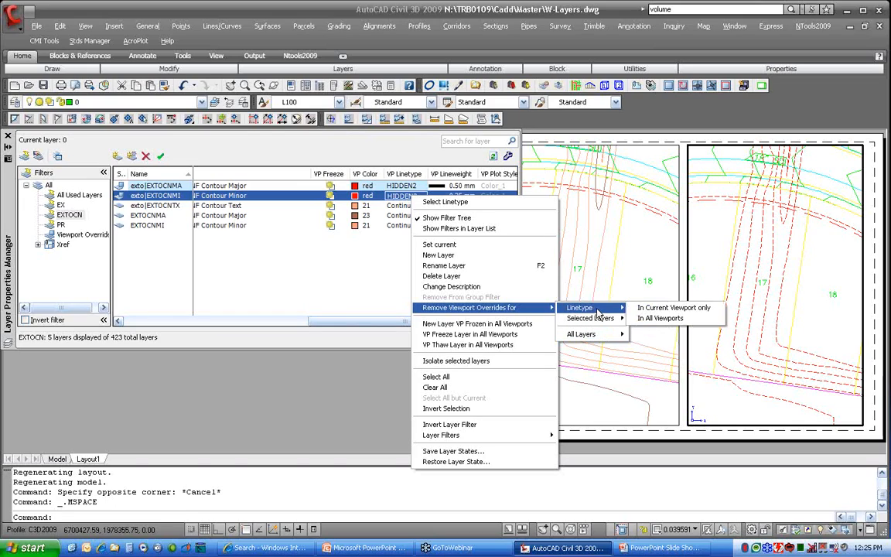
pyautogui.click(663, 309)
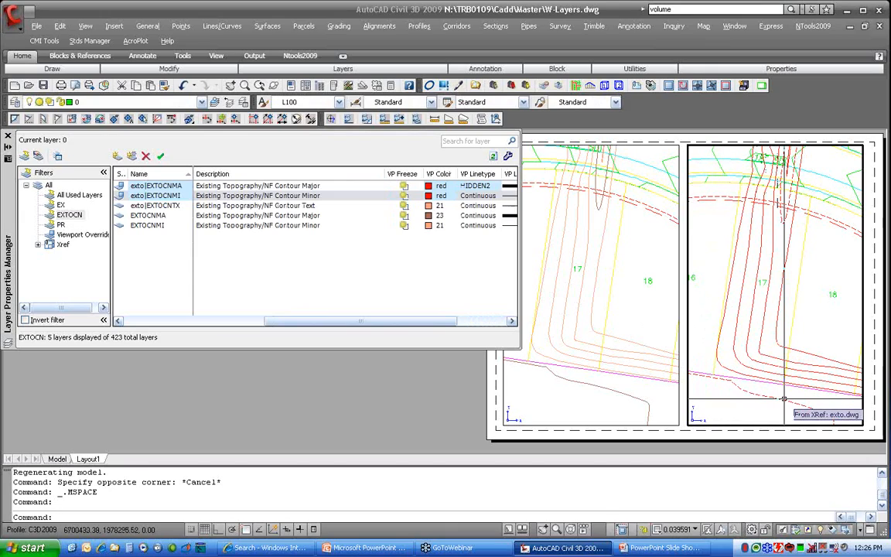
# Remove the viewport color overrides from exto|EXTOCNMA and exto|EXTOCNMI in all viewports
pyautogui.click(154, 198)
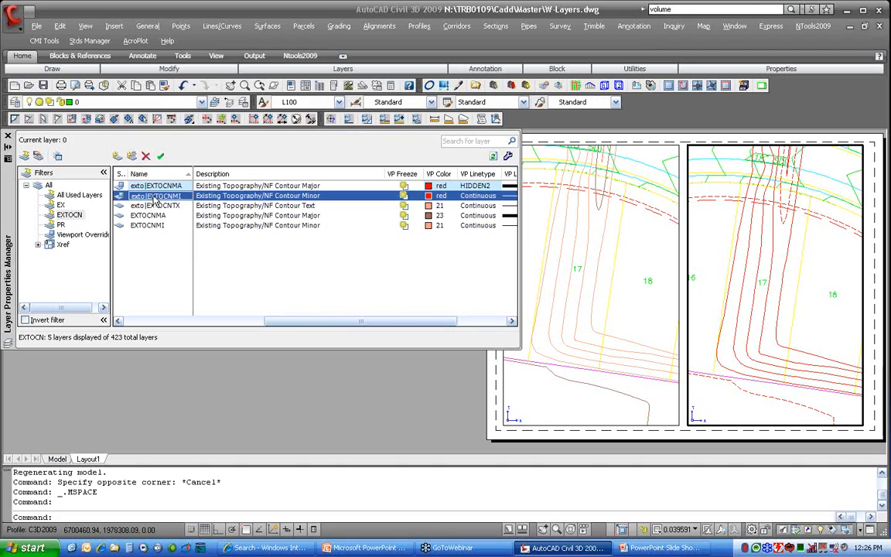
pyautogui.keyDown('ctrl'); pyautogui.click(153, 187); pyautogui.keyUp('ctrl')
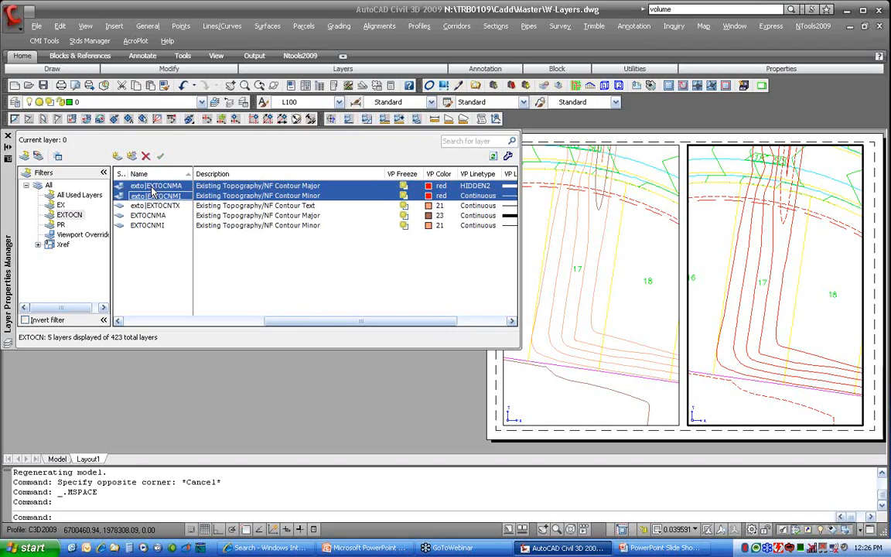
pyautogui.rightClick(439, 199)
pyautogui.moveTo(541, 307)
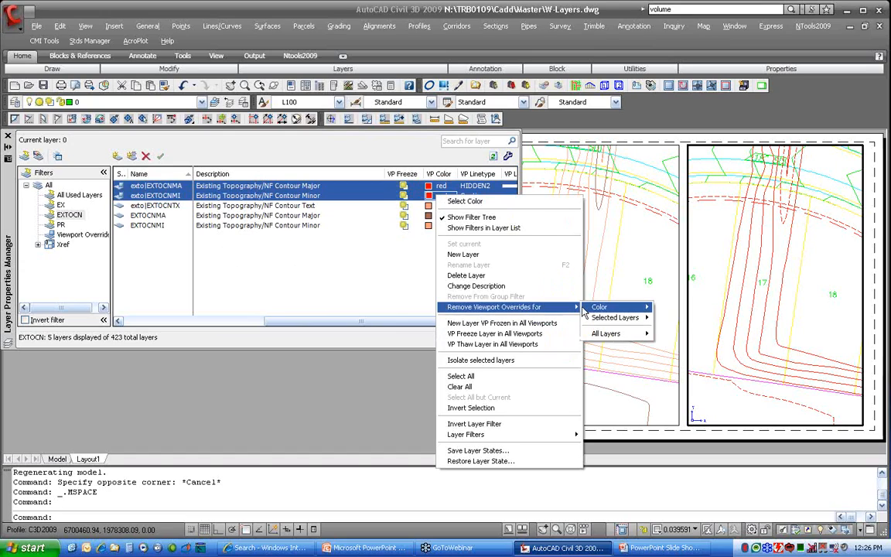
pyautogui.moveTo(597, 311)
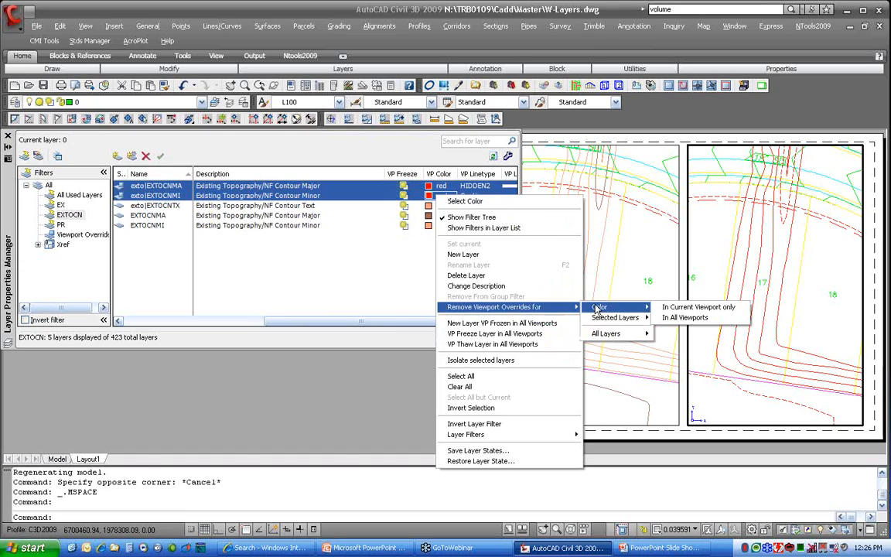
pyautogui.click(666, 318)
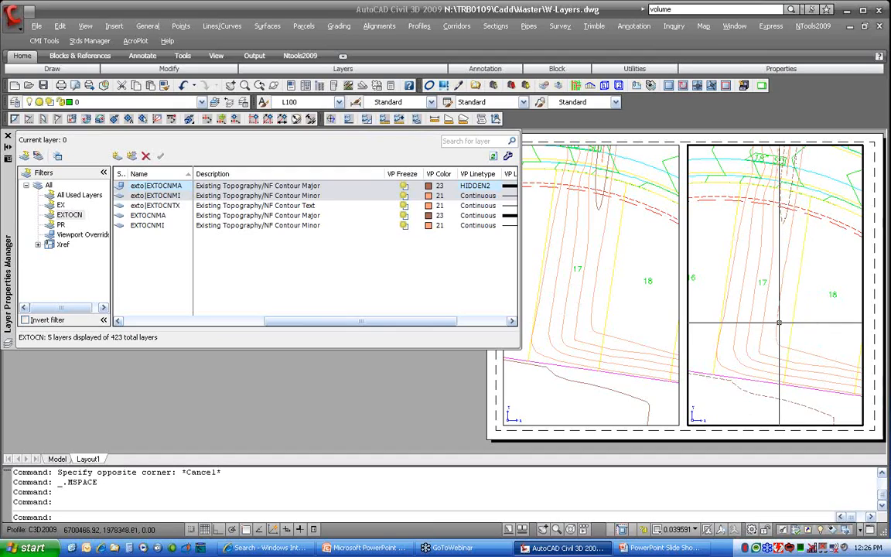
# Remove every remaining viewport override from the two selected contour layers in all viewports
pyautogui.rightClick(170, 188)
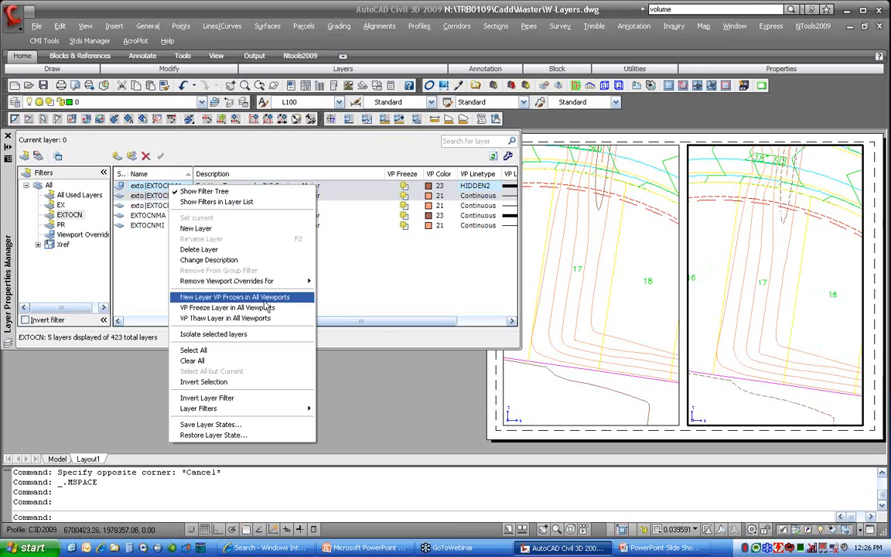
pyautogui.moveTo(268, 283)
pyautogui.moveTo(348, 281)
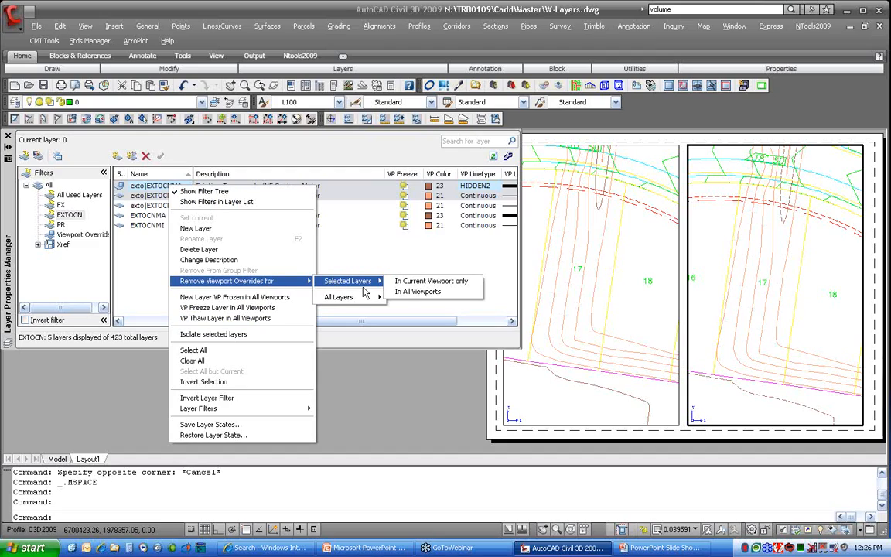
pyautogui.click(406, 291)
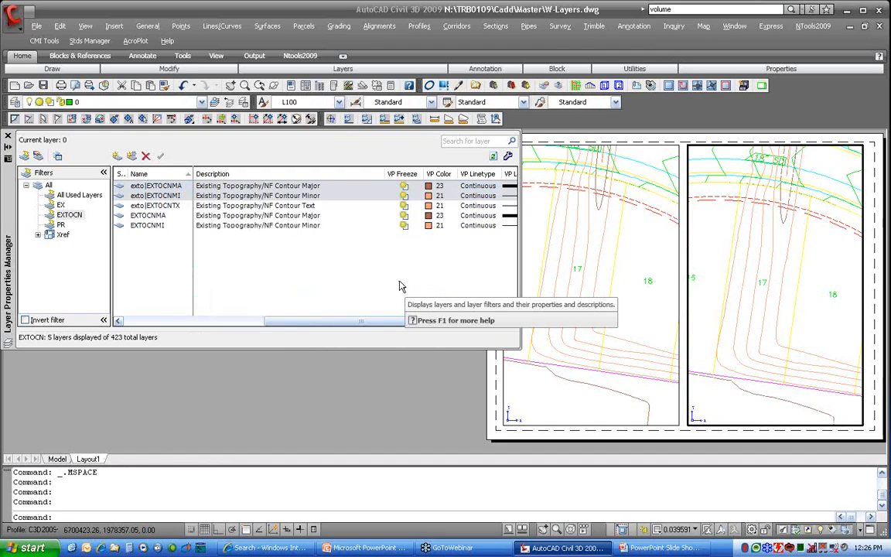
# Review the contour layers' viewport property columns, the linetype override removal options and the base layer properties
pyautogui.moveTo(383, 320); pyautogui.dragTo(433, 320)
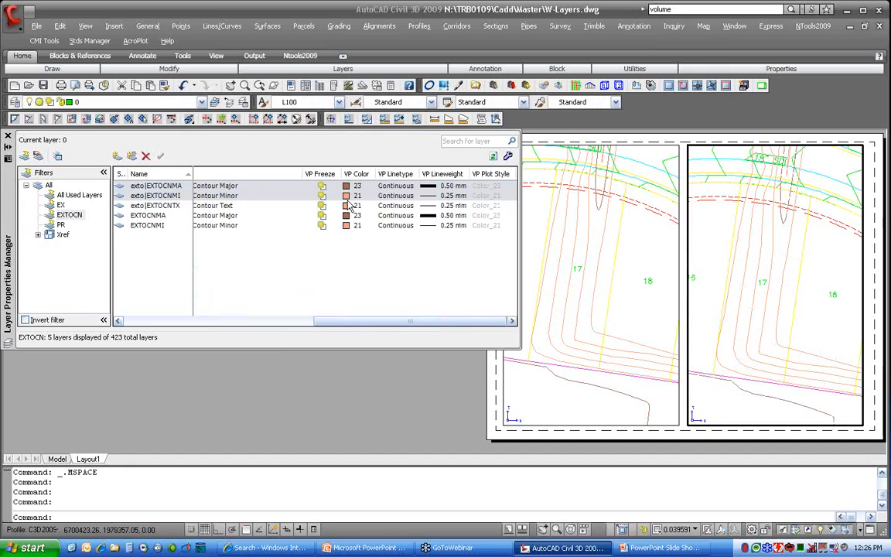
pyautogui.rightClick(391, 187)
pyautogui.moveTo(451, 302)
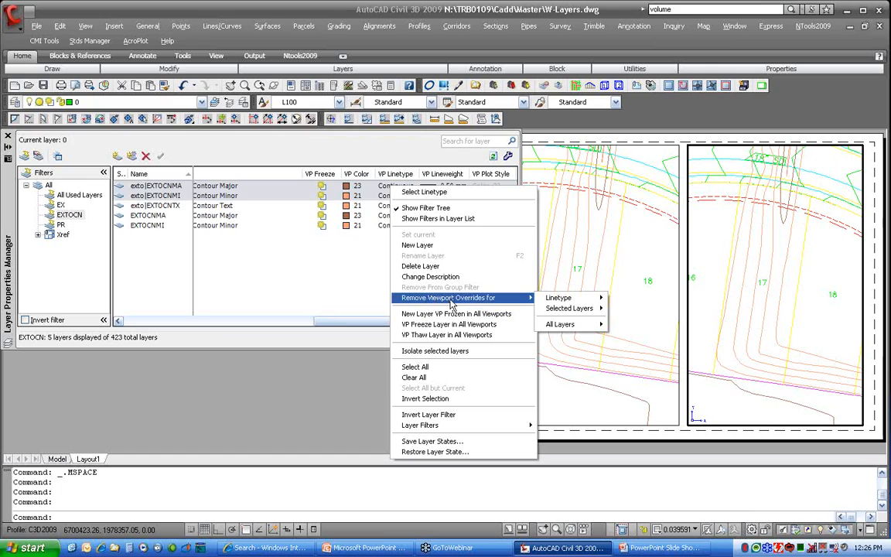
pyautogui.press('Escape')
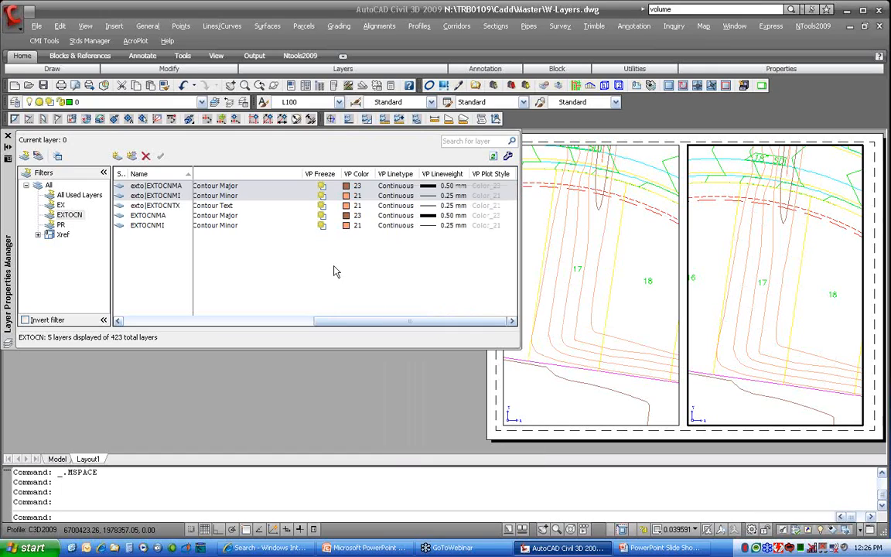
pyautogui.moveTo(360, 321); pyautogui.dragTo(207, 328)
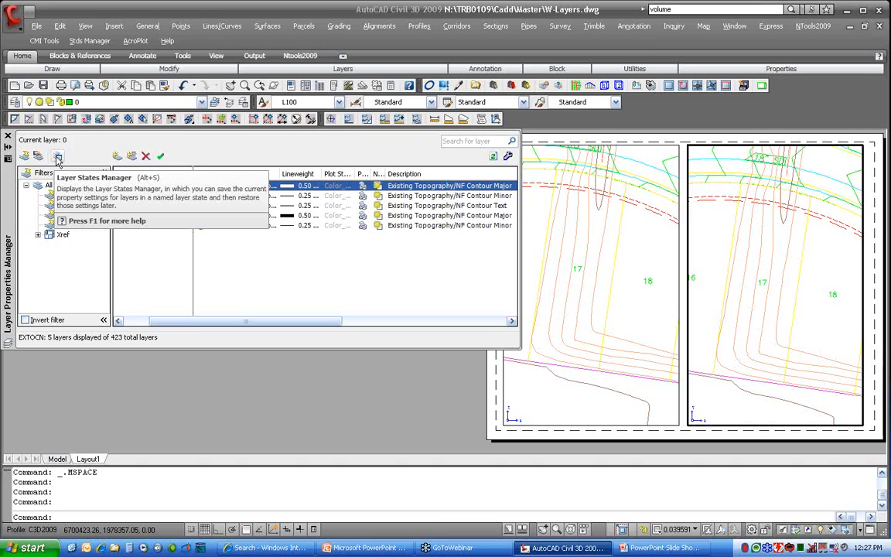
pyautogui.click(172, 282)
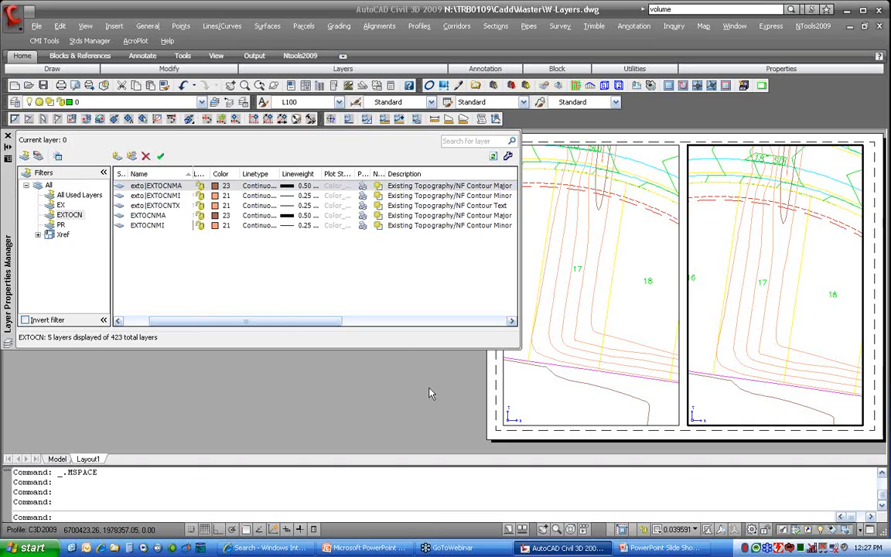
# Examine the Layer Settings for new layer notification, isolated layer fading and viewport override background color, and accept them as they are
pyautogui.click(508, 157)
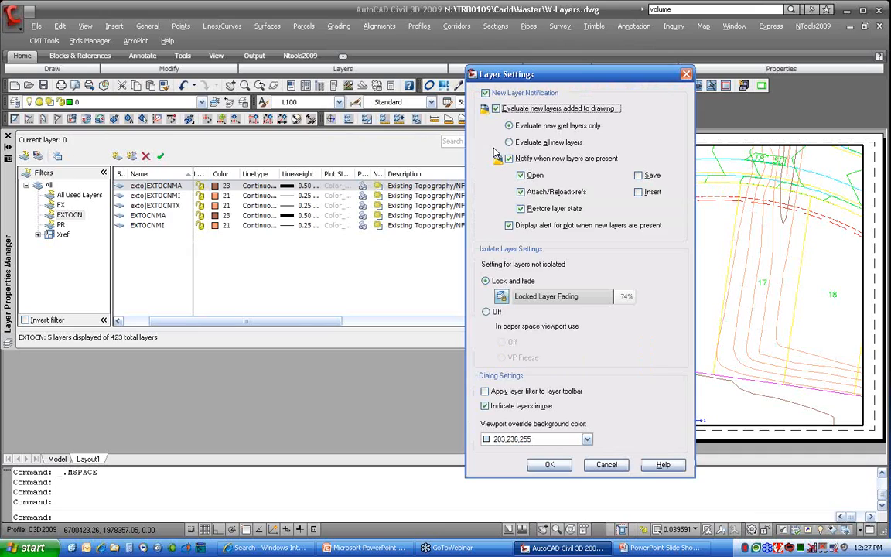
pyautogui.moveTo(503, 74); pyautogui.dragTo(415, 39)
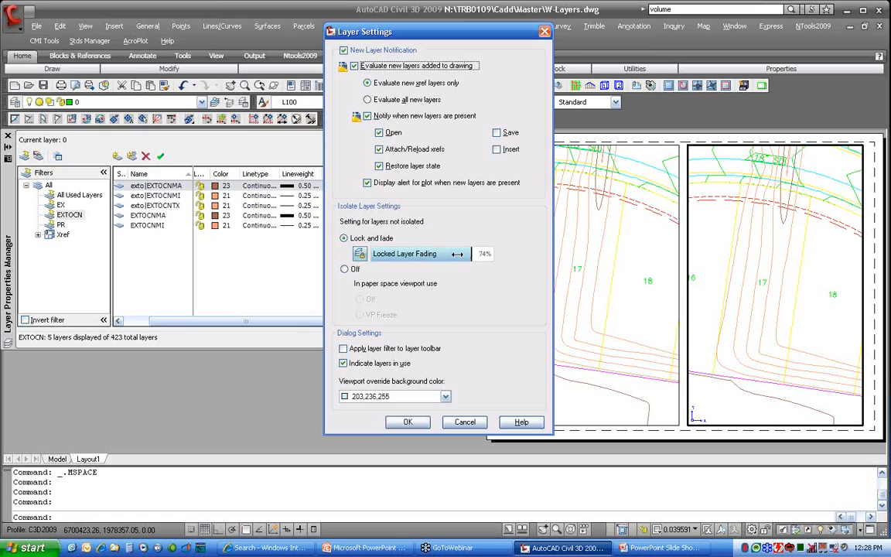
pyautogui.click(407, 422)
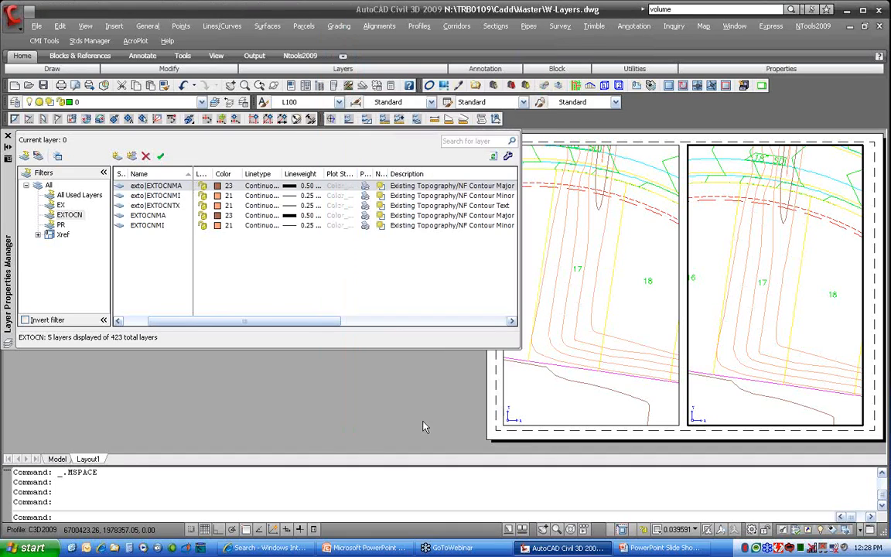
# Switch to model space, put away the layer manager and open the referenced lot drawing PRMA-C3 from its xref
pyautogui.click(58, 459)
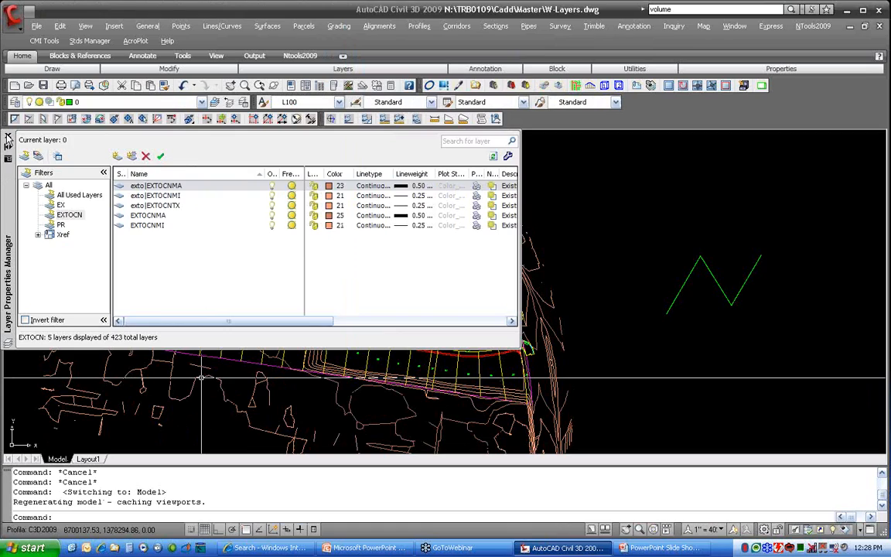
pyautogui.scroll(4, 325, 273)
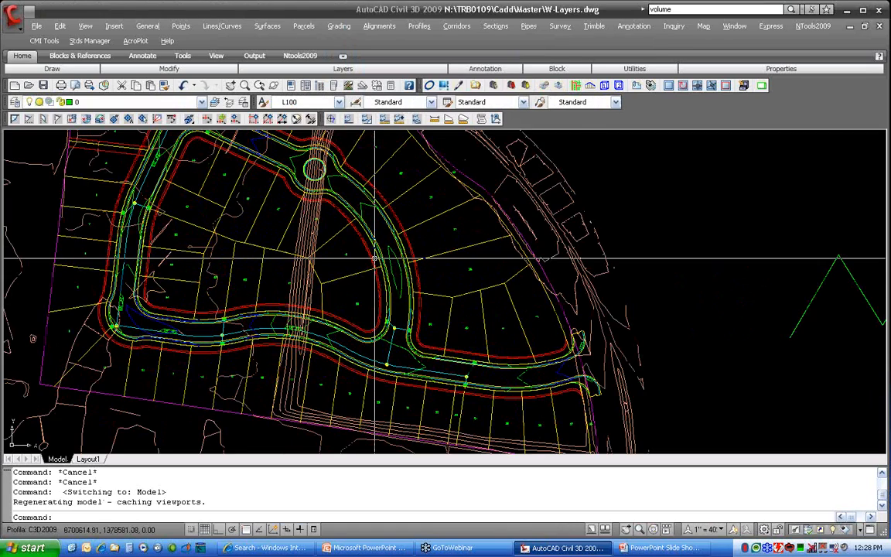
pyautogui.rightClick(334, 284)
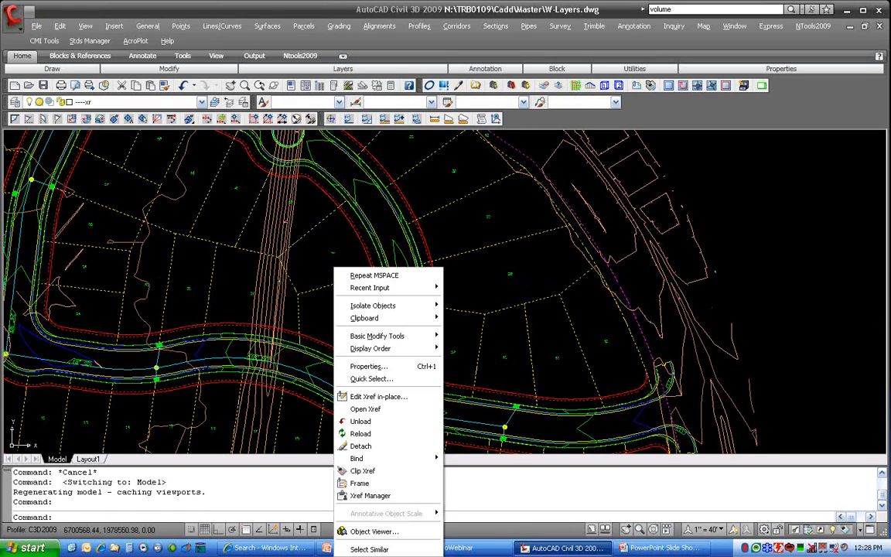
pyautogui.click(370, 415)
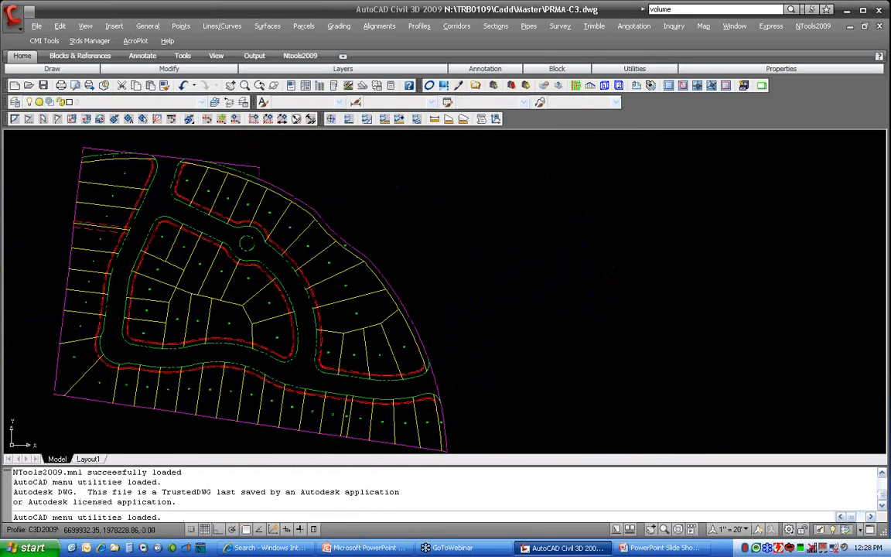
# Create a layer named MyMarkup in PRMA-C3.dwg, make it current and dismiss the layer manager
pyautogui.write('la')
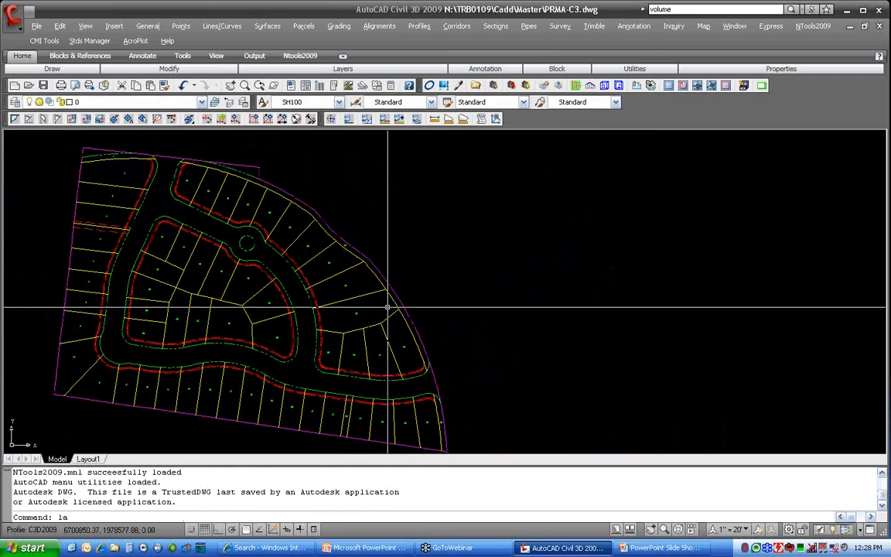
pyautogui.press('Return')
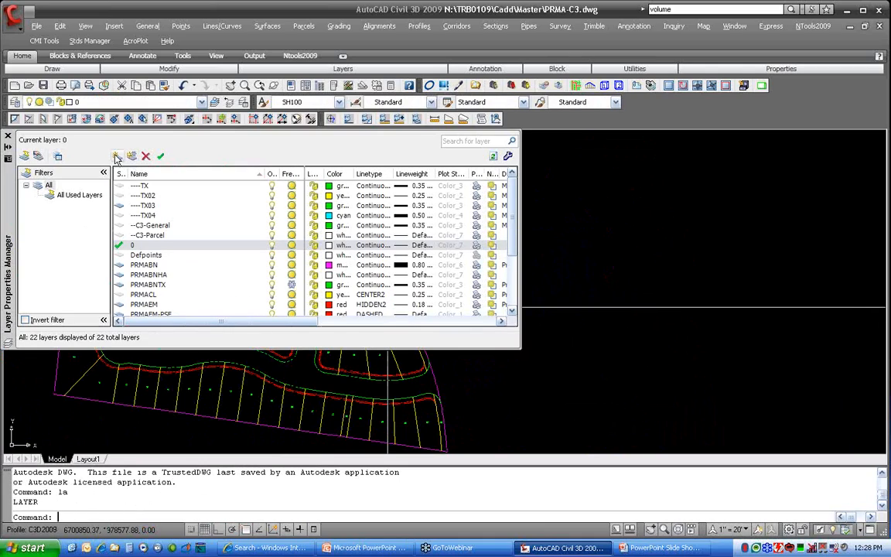
pyautogui.click(115, 157)
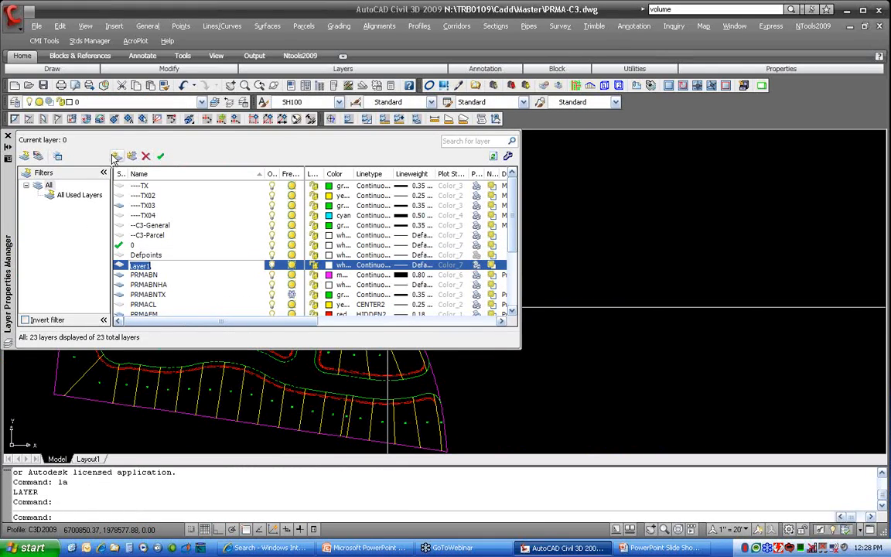
pyautogui.write('MyMarkup')
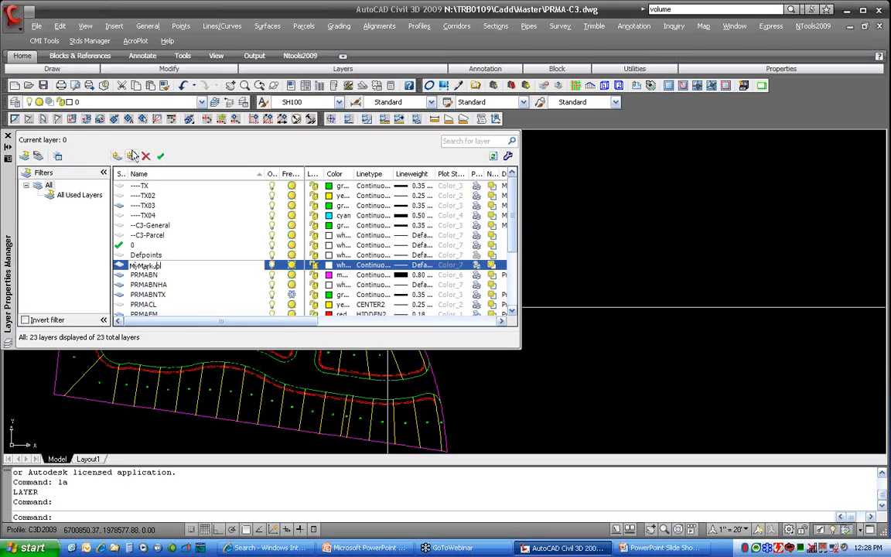
pyautogui.click(160, 156)
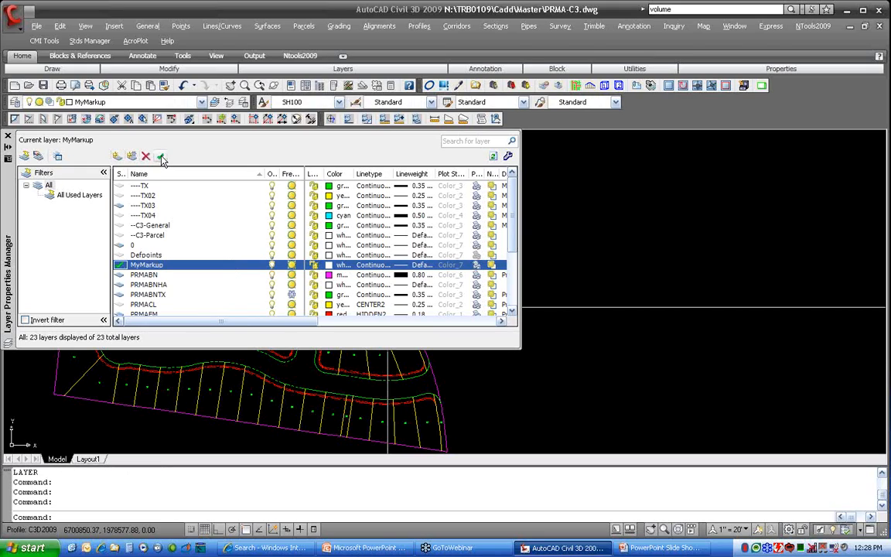
pyautogui.click(8, 136)
# Draw a closed freehand polyline roughly around the central block of lots inside the loop road
pyautogui.write('pl')
pyautogui.press('Return')
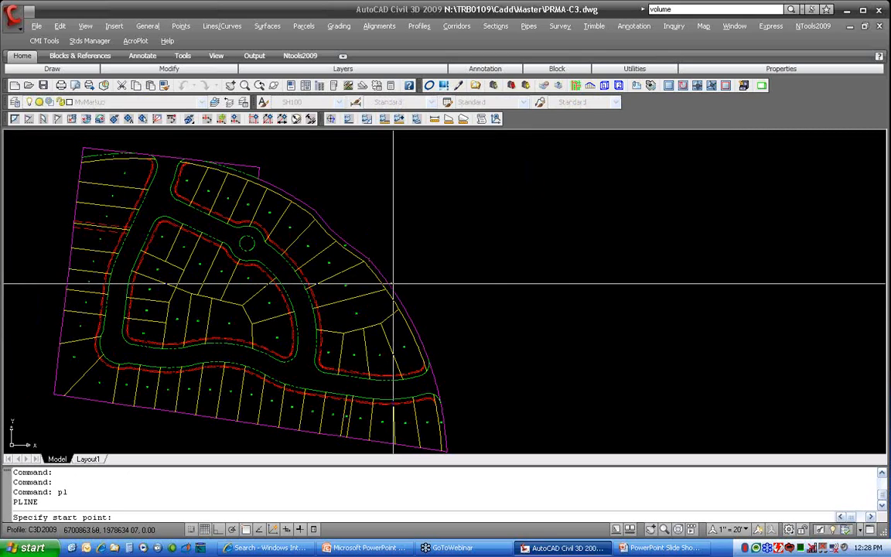
pyautogui.click(223, 212)
pyautogui.click(267, 236)
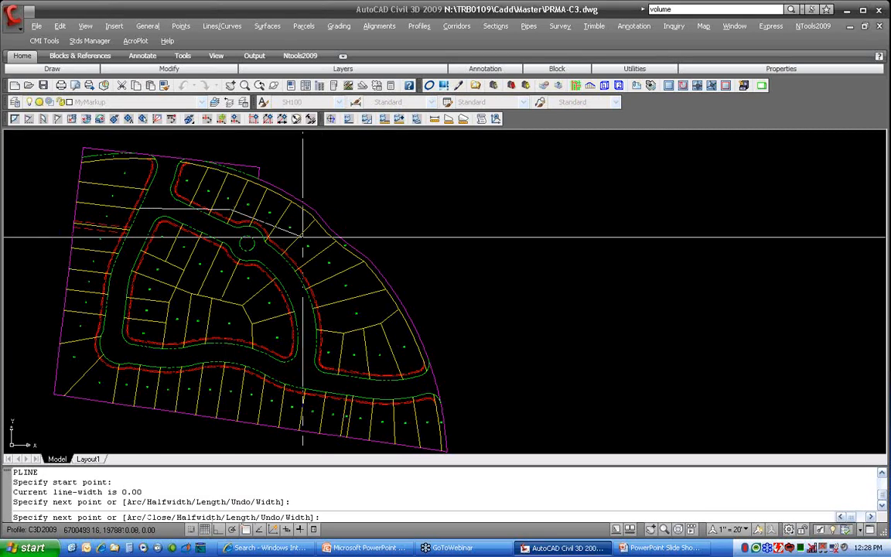
pyautogui.click(315, 271)
pyautogui.click(290, 317)
pyautogui.click(251, 334)
pyautogui.click(109, 340)
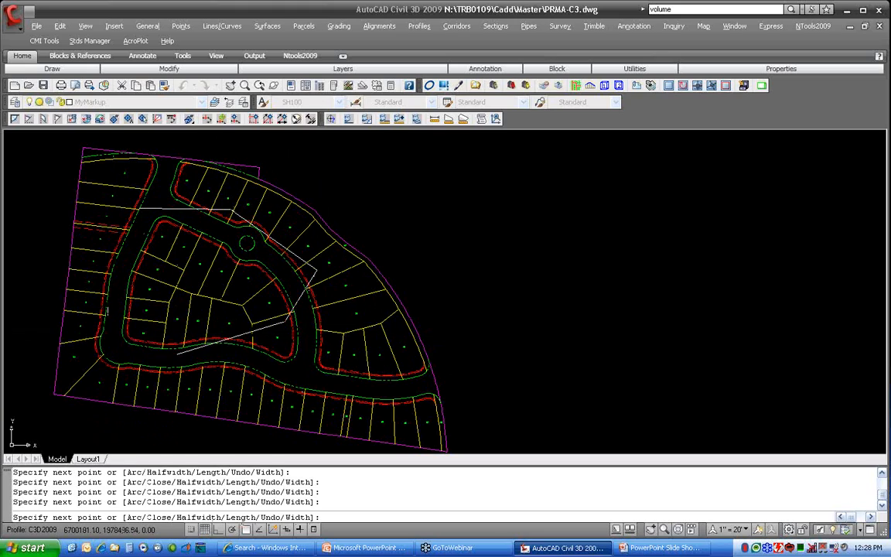
pyautogui.write('c')
pyautogui.press('Return')
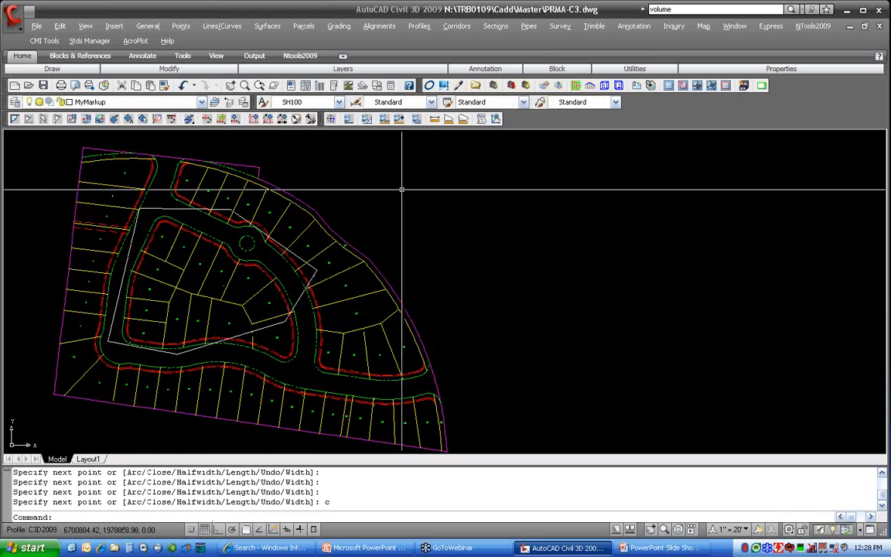
# Save and close PRMA-C3.dwg, and reload the changed prma-c3 xref in W-Layers.dwg
pyautogui.click(880, 26)
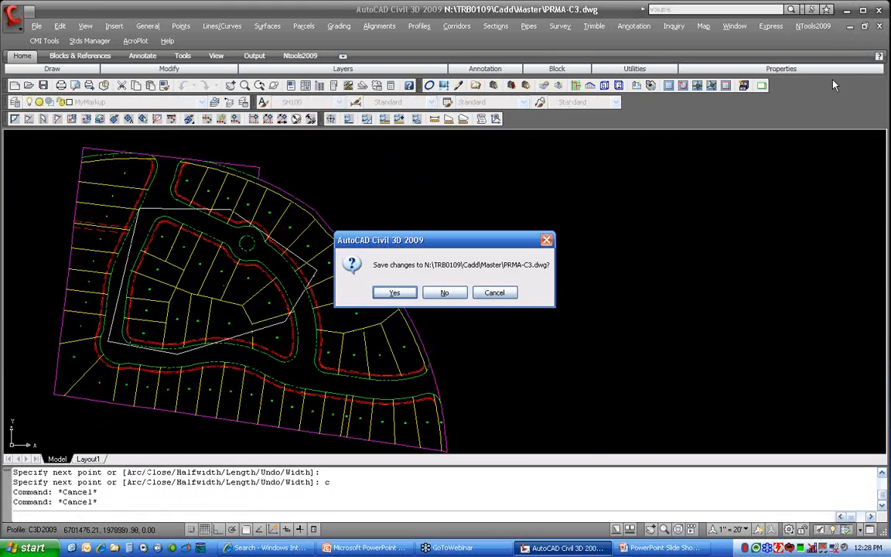
pyautogui.click(394, 293)
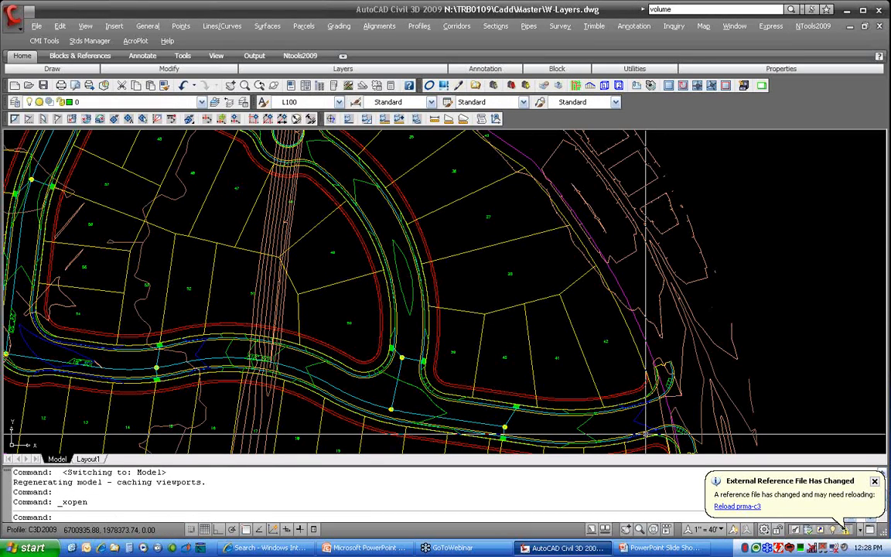
pyautogui.click(738, 507)
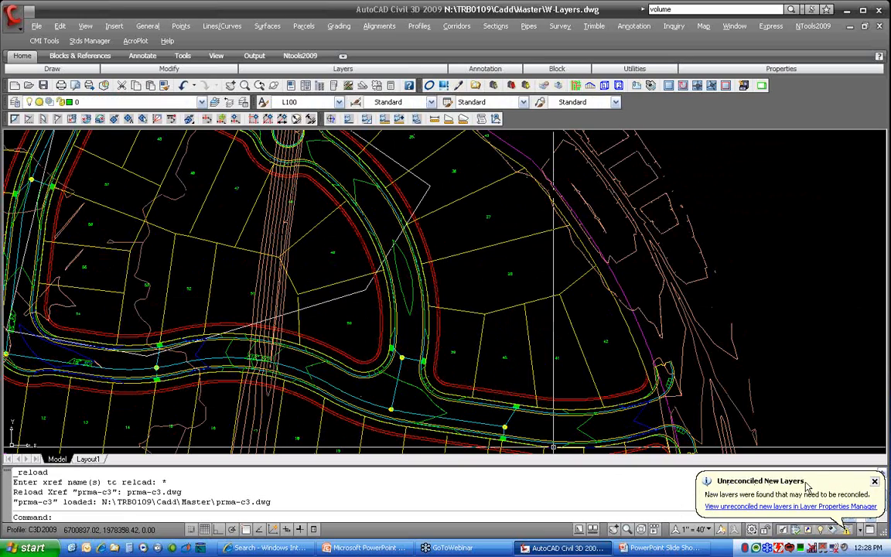
# List the unreconciled new layers in the Layer Properties Manager and freeze prma-c3|MyMarkup
pyautogui.click(757, 508)
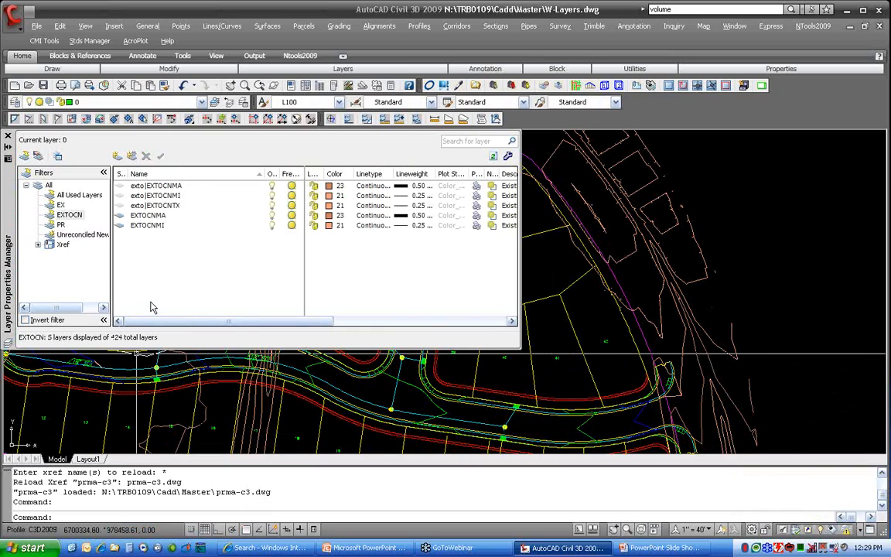
pyautogui.click(80, 235)
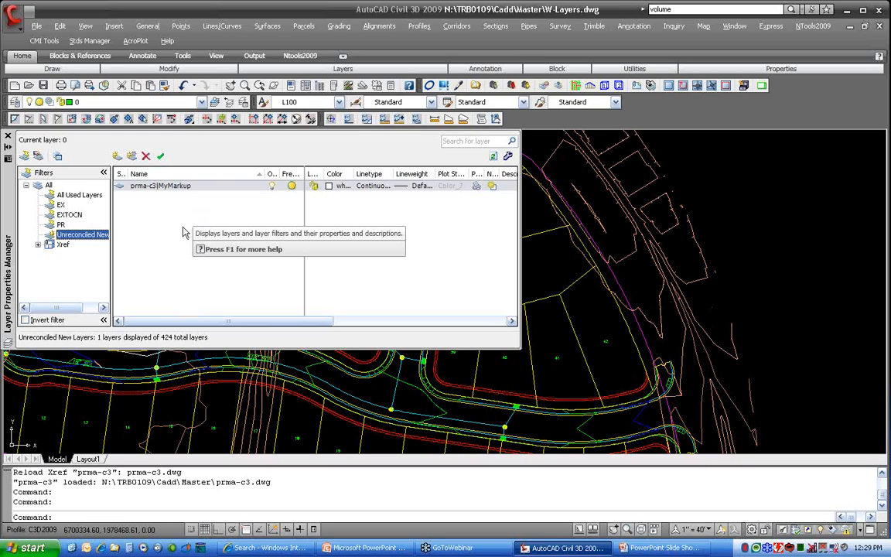
pyautogui.click(292, 188)
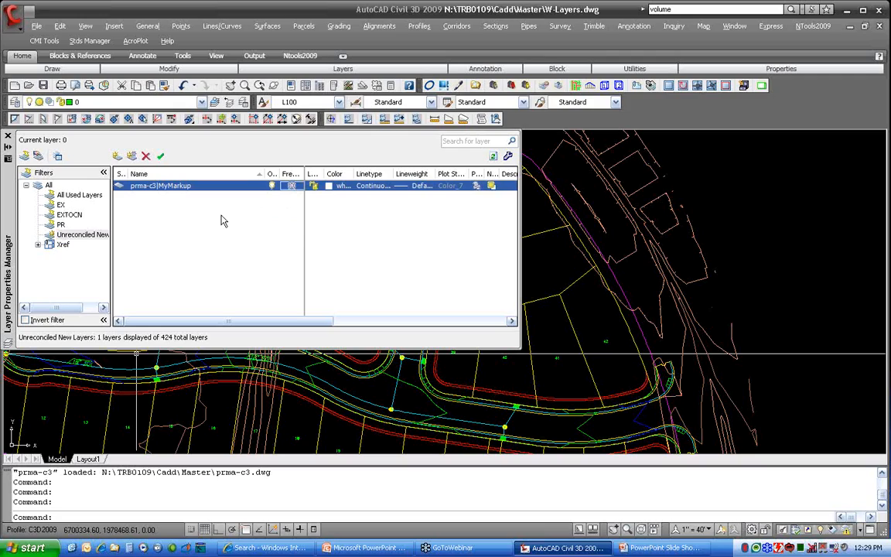
# Reconcile the new xref layer prma-c3|MyMarkup and dismiss the Layer Properties Manager
pyautogui.rightClick(175, 188)
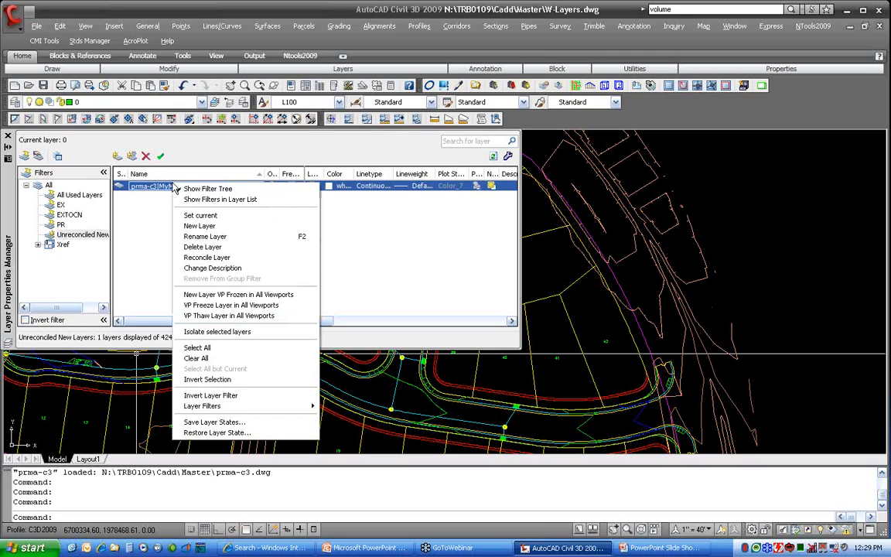
pyautogui.click(207, 258)
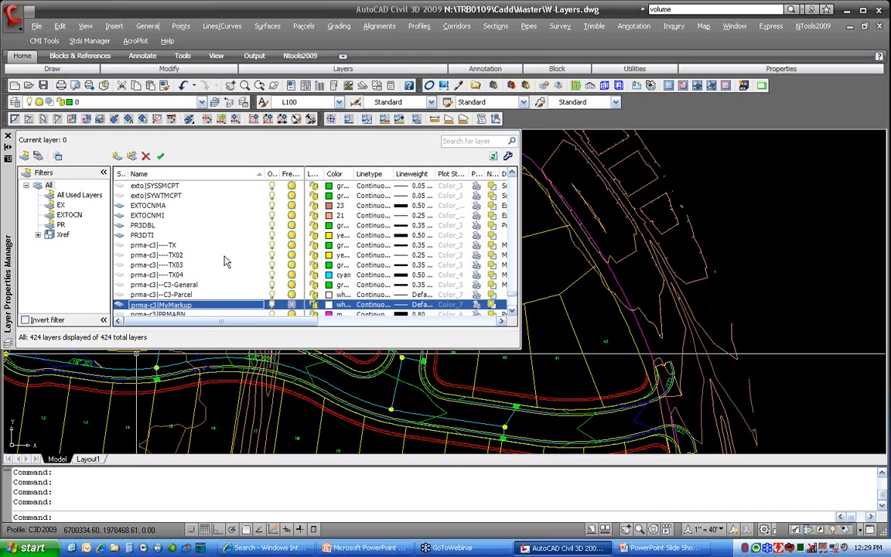
pyautogui.click(8, 136)
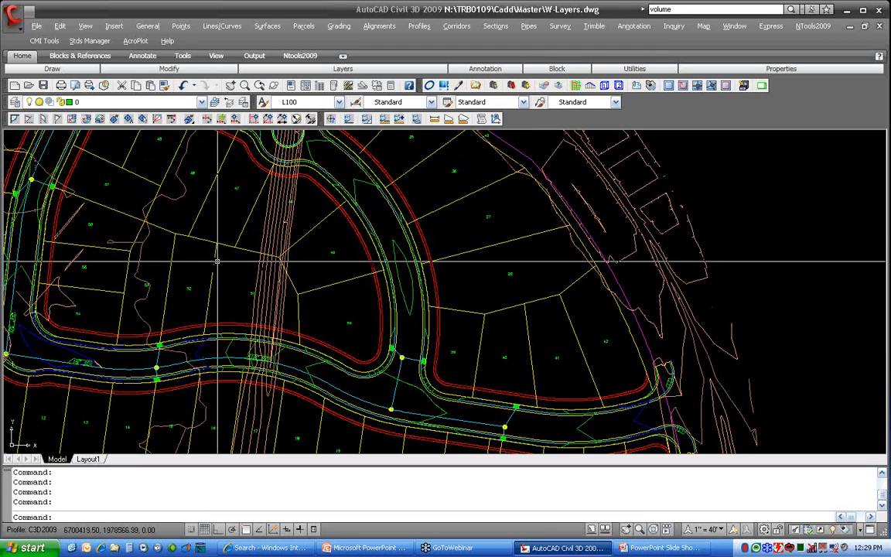
# Isolate the layer of the green zigzag line beside the site, locking and fading all other layers
pyautogui.scroll(-2, 197, 262)
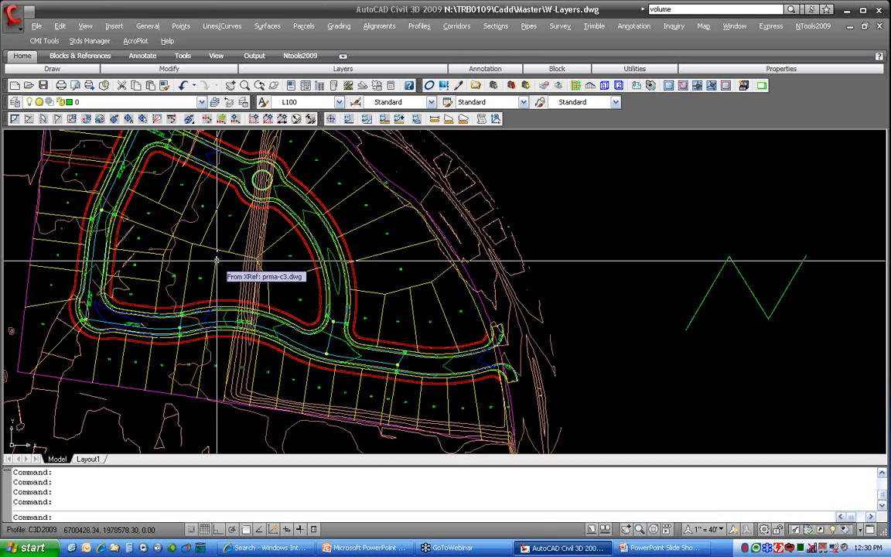
pyautogui.moveTo(226, 233)
pyautogui.mouseDown(button='middle')
pyautogui.moveTo(348, 328)
pyautogui.moveTo(363, 275)
pyautogui.mouseUp(button='middle')
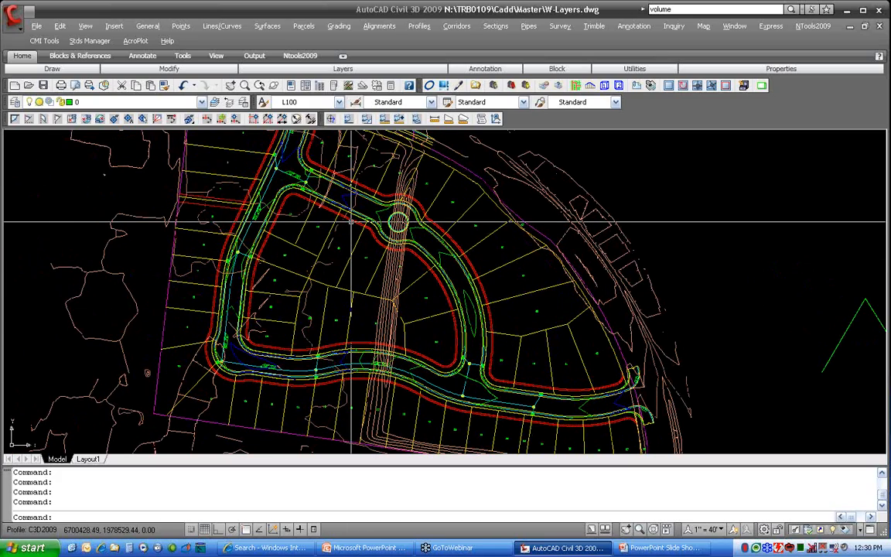
pyautogui.click(343, 56)
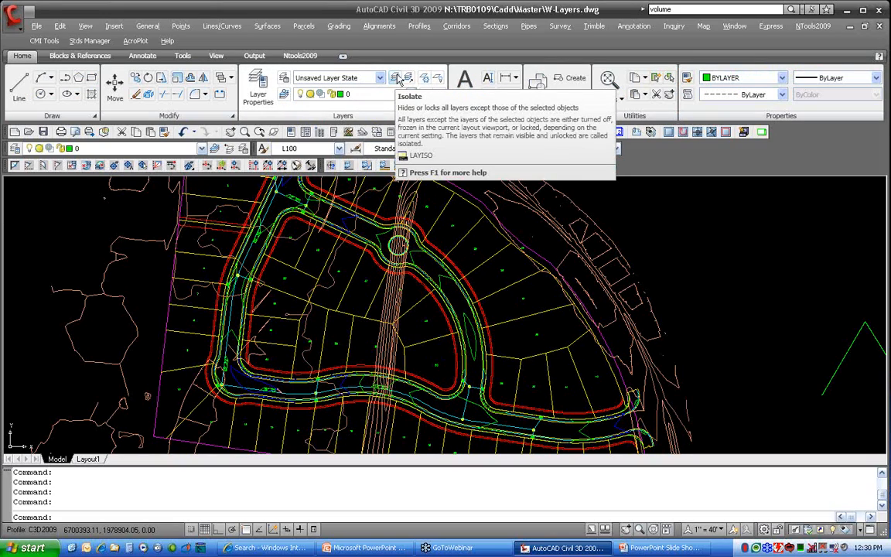
pyautogui.click(396, 78)
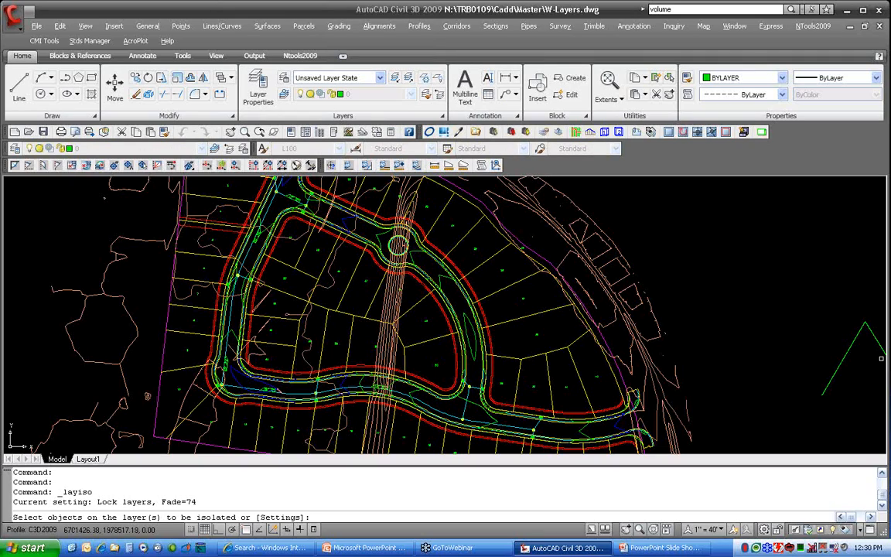
pyautogui.click(842, 359)
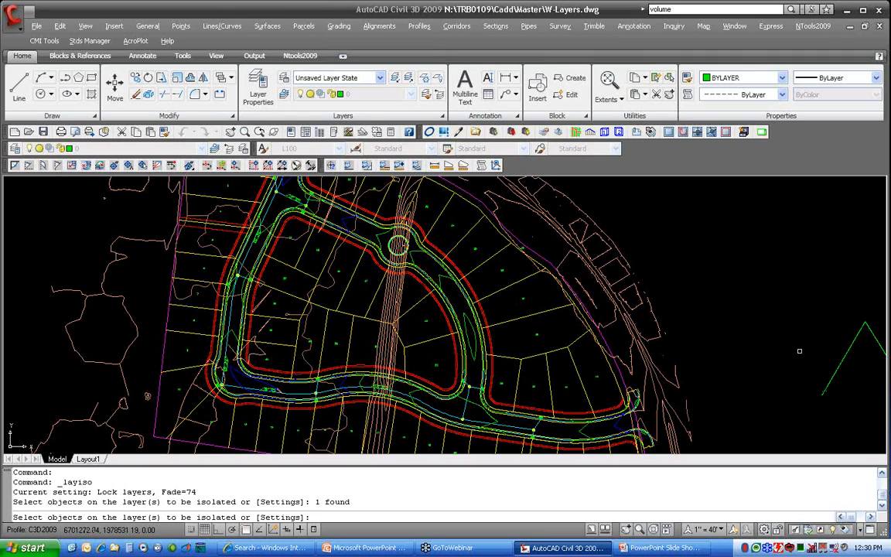
pyautogui.press('Return')
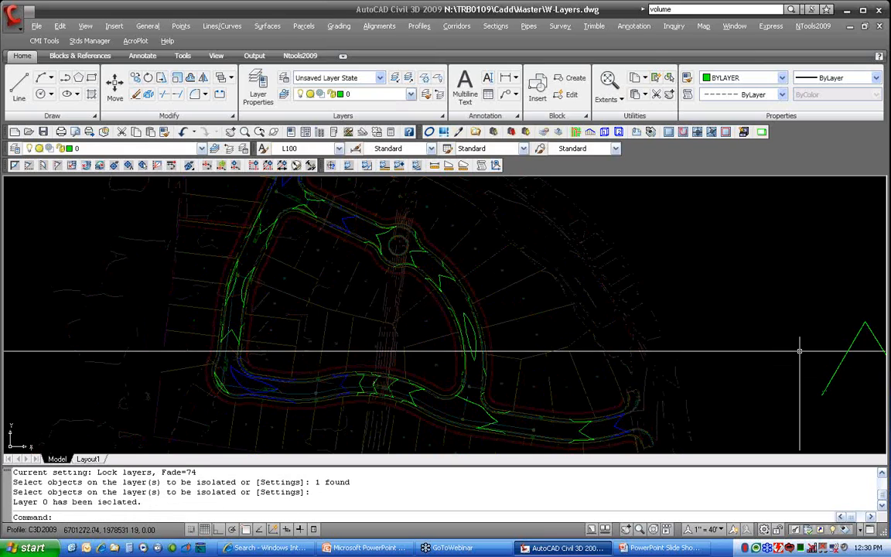
# Review the locked layers in the Layer Properties Manager and restore the layers affected by the isolation
pyautogui.scroll(-2, 790, 341)
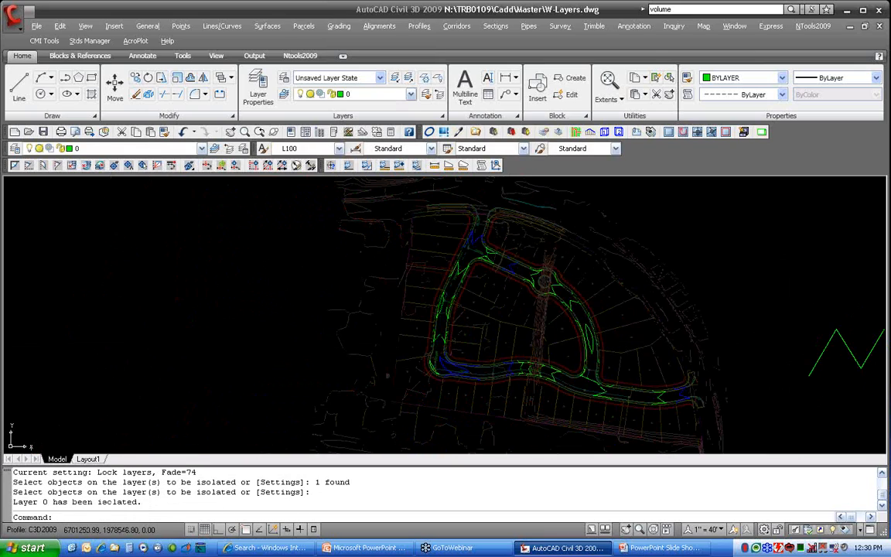
pyautogui.moveTo(784, 341); pyautogui.dragTo(597, 315, button='middle')
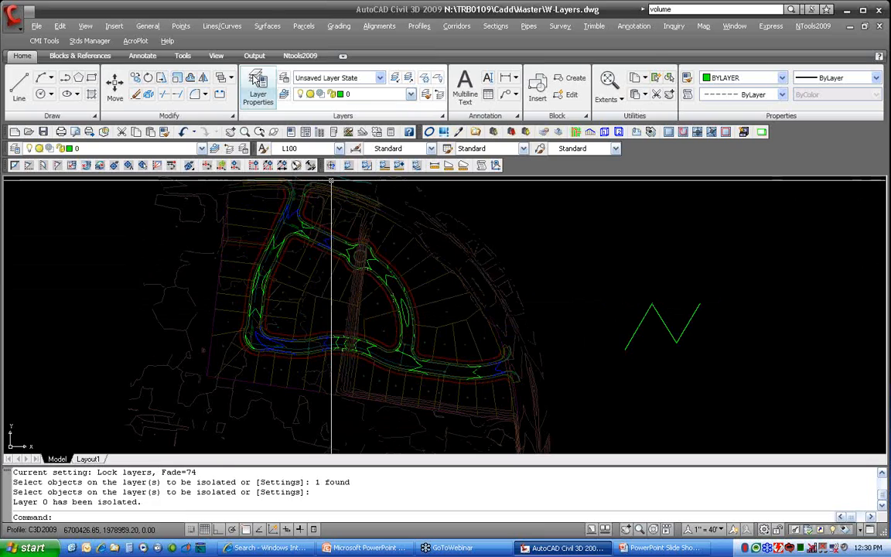
pyautogui.click(257, 86)
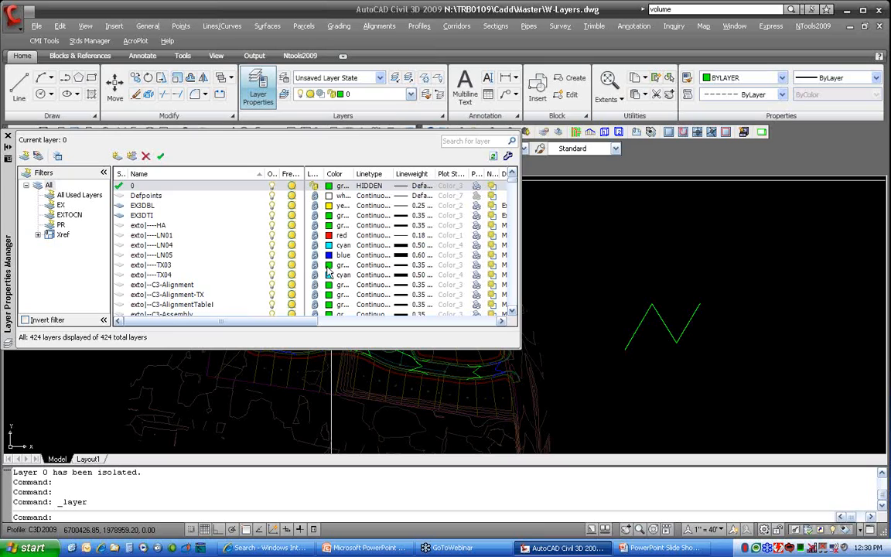
pyautogui.click(410, 76)
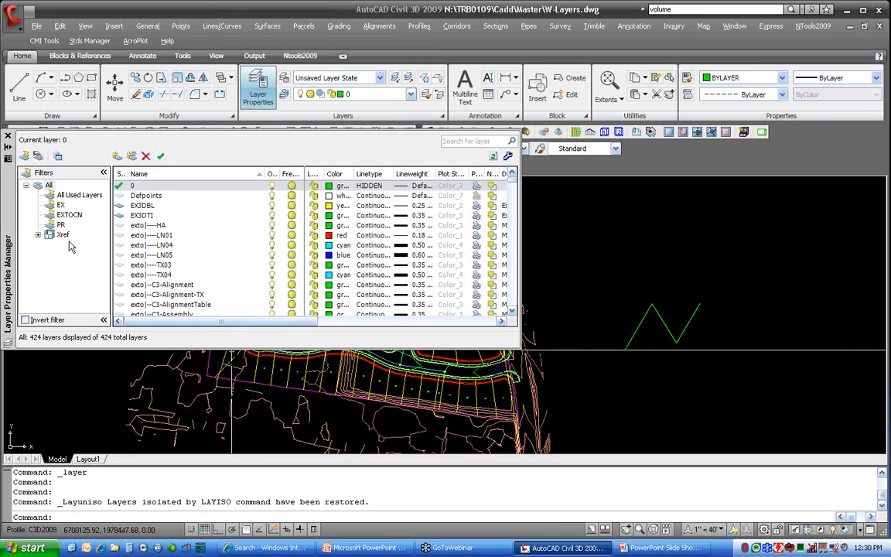
# Lock the ----xr layer in the Layer Properties Manager and dismiss the manager
pyautogui.click(165, 216)
pyautogui.press('Up')
pyautogui.press('Up')
pyautogui.press('Up')
pyautogui.press('Up')
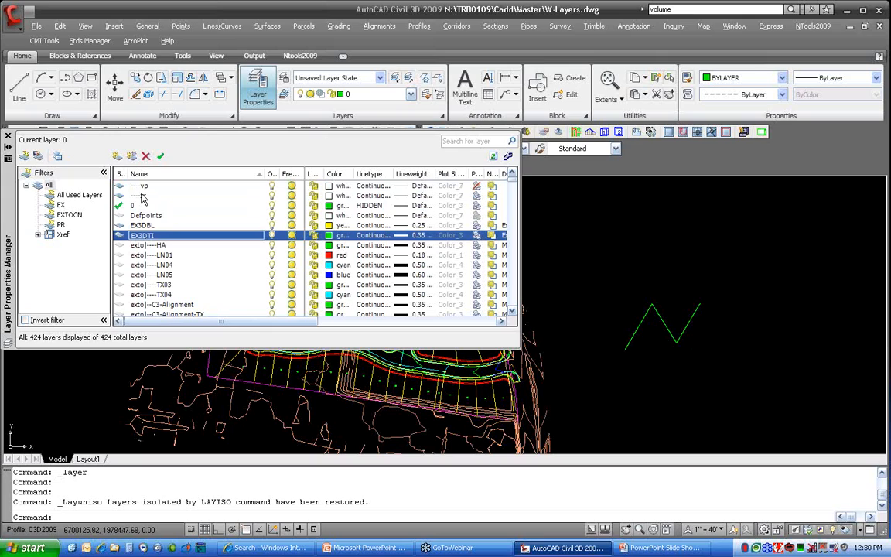
pyautogui.click(314, 198)
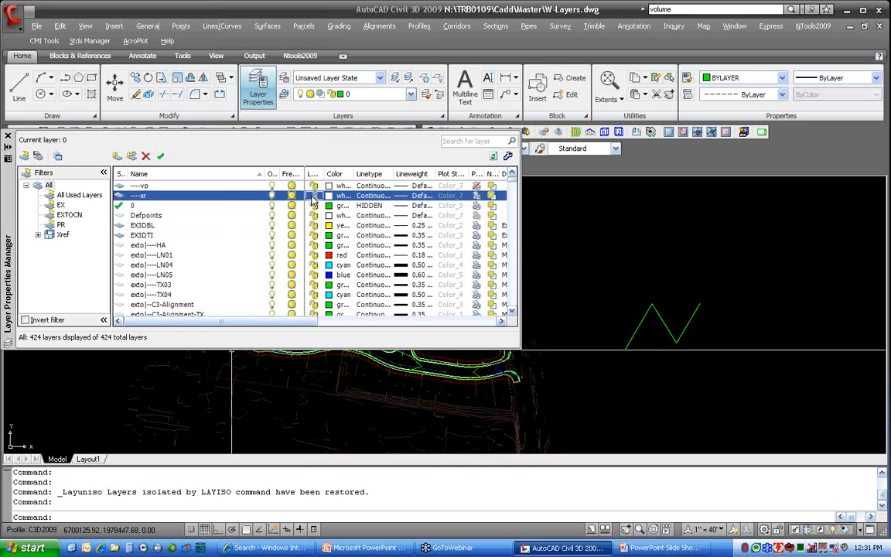
pyautogui.click(7, 136)
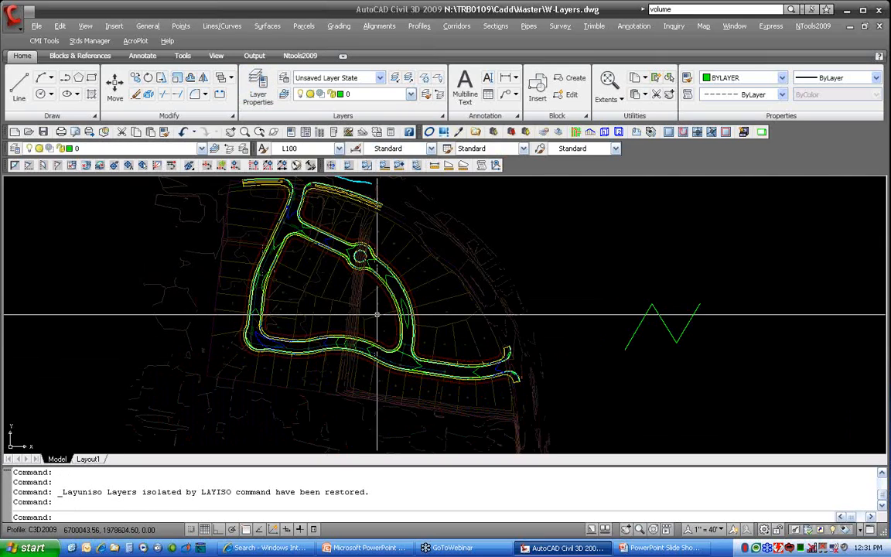
# Raise the locked layer fading to 86%, and reduce it to 71%
pyautogui.scroll(4, 378, 312)
pyautogui.moveTo(378, 312)
pyautogui.mouseDown(button='middle')
pyautogui.moveTo(402, 312)
pyautogui.moveTo(438, 271)
pyautogui.mouseUp(button='middle')
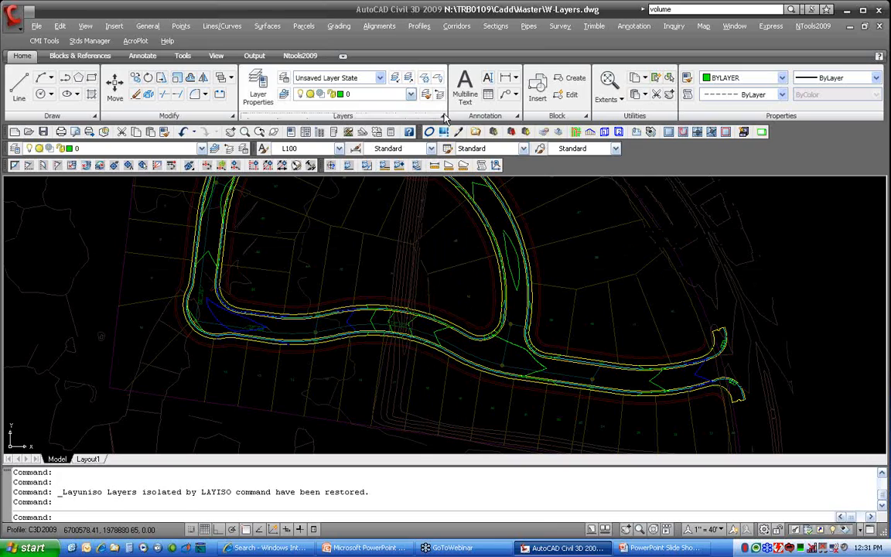
pyautogui.moveTo(444, 118)
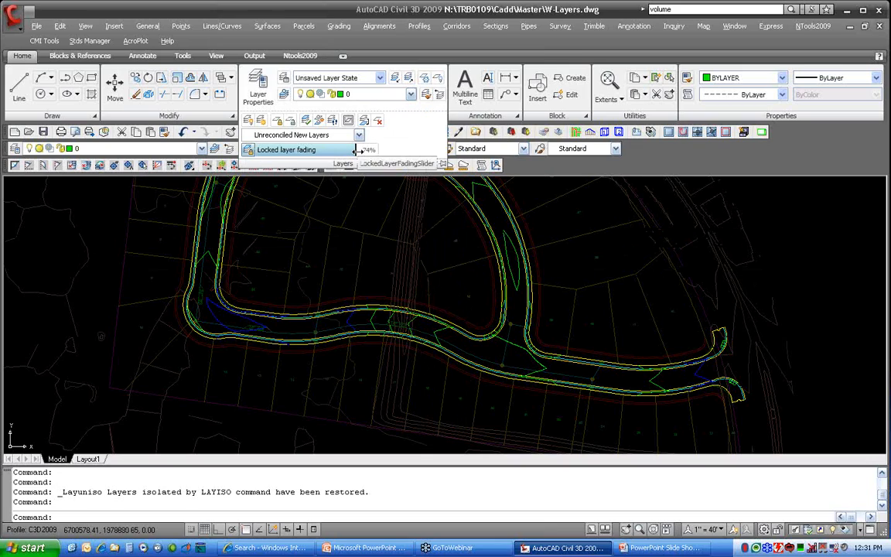
pyautogui.moveTo(355, 153)
pyautogui.mouseDown()
pyautogui.moveTo(292, 150)
pyautogui.moveTo(371, 149)
pyautogui.mouseUp()
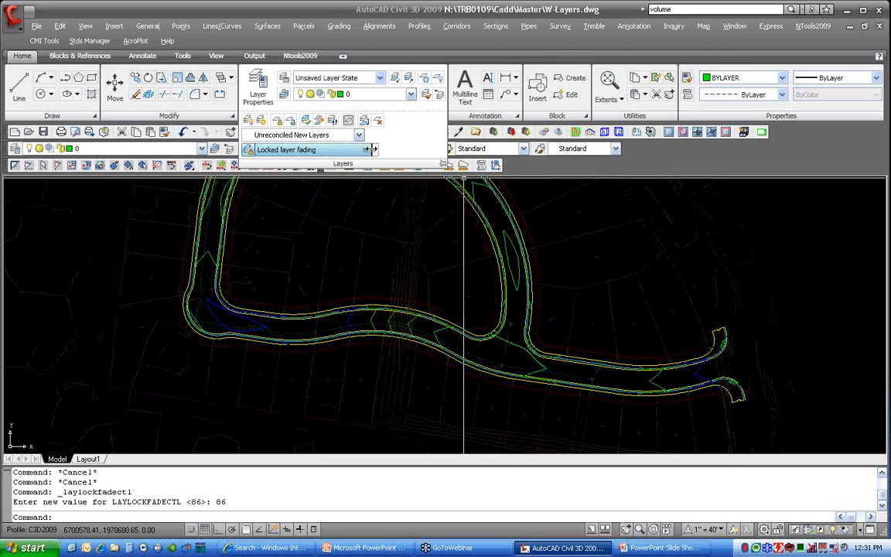
pyautogui.moveTo(371, 149); pyautogui.dragTo(350, 150)
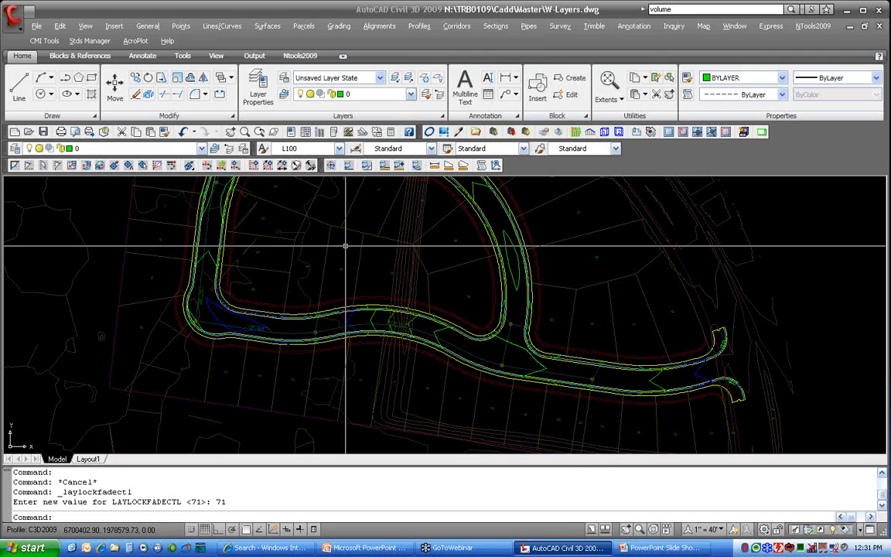
# Turn on object snap and draw a short open polyline along the faded rear lot line inside the loop road
pyautogui.write('pl')
pyautogui.press('Return')
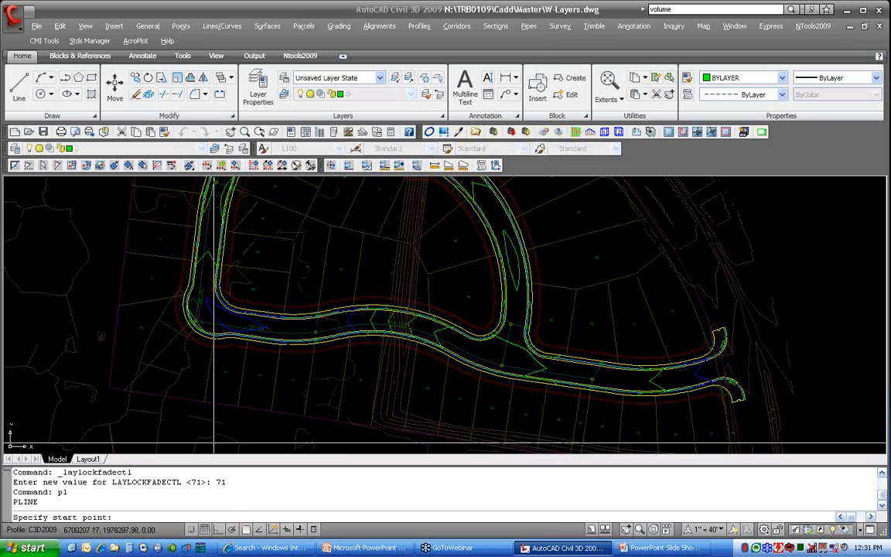
pyautogui.press('F3')
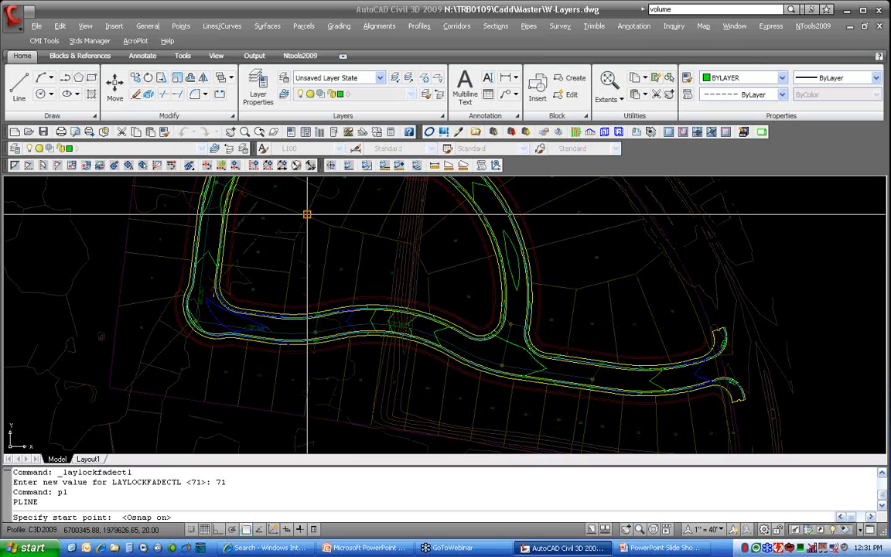
pyautogui.click(307, 214)
pyautogui.click(337, 223)
pyautogui.click(341, 228)
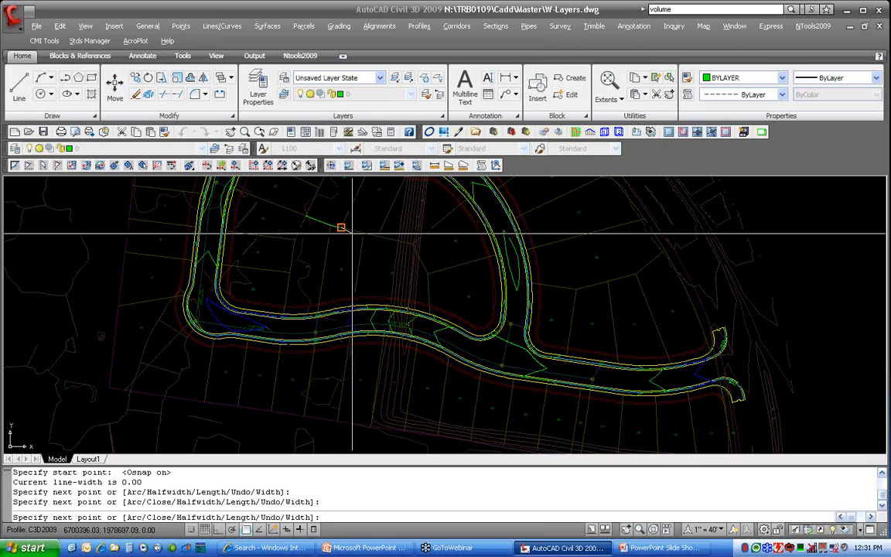
pyautogui.click(363, 234)
pyautogui.click(378, 235)
pyautogui.press('Return')
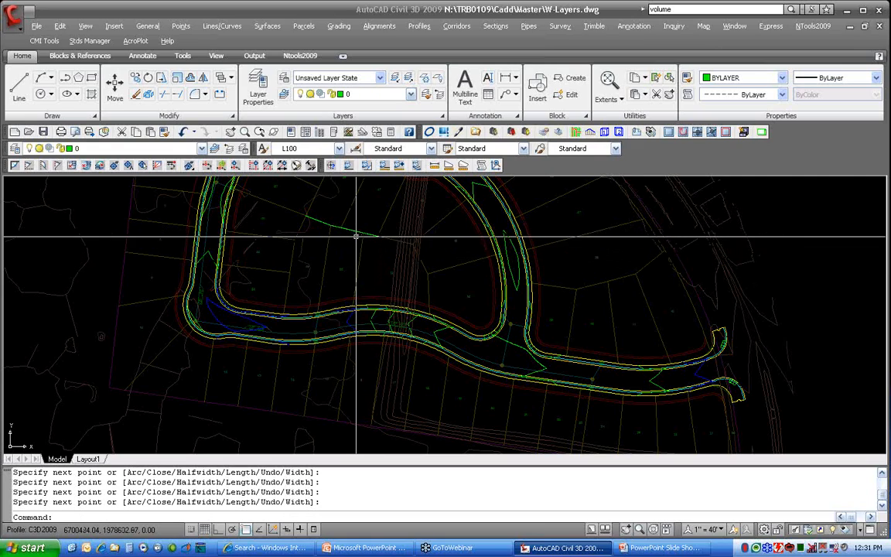
# Unlock the ----xr layer in the Layer Properties Manager and dismiss the manager
pyautogui.scroll(-2, 356, 236)
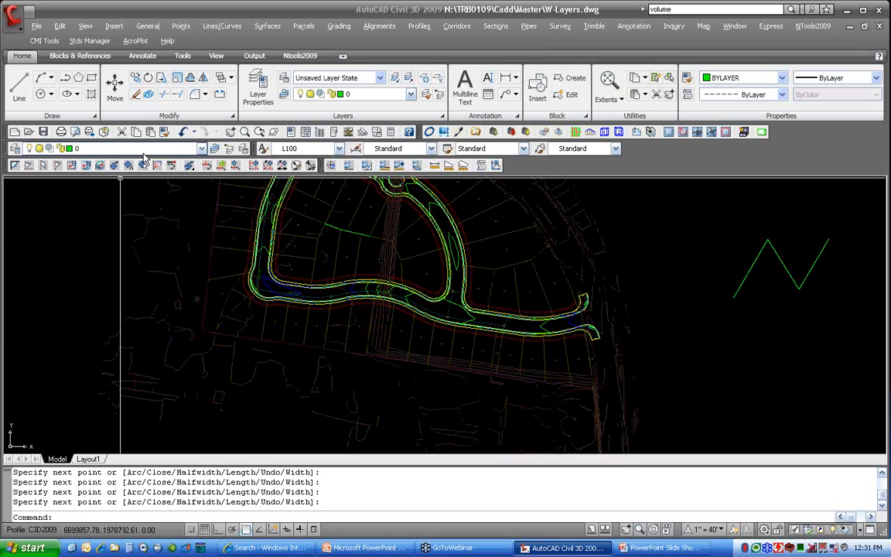
pyautogui.click(14, 148)
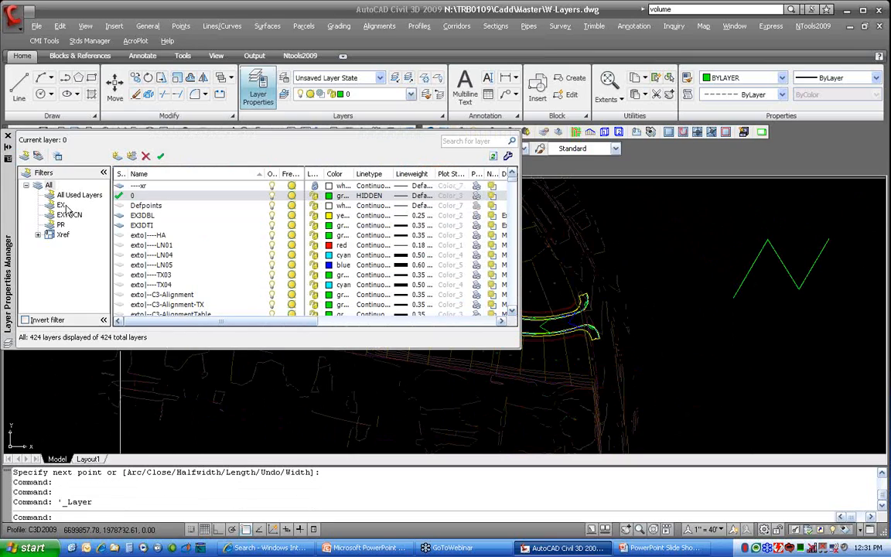
pyautogui.click(293, 186)
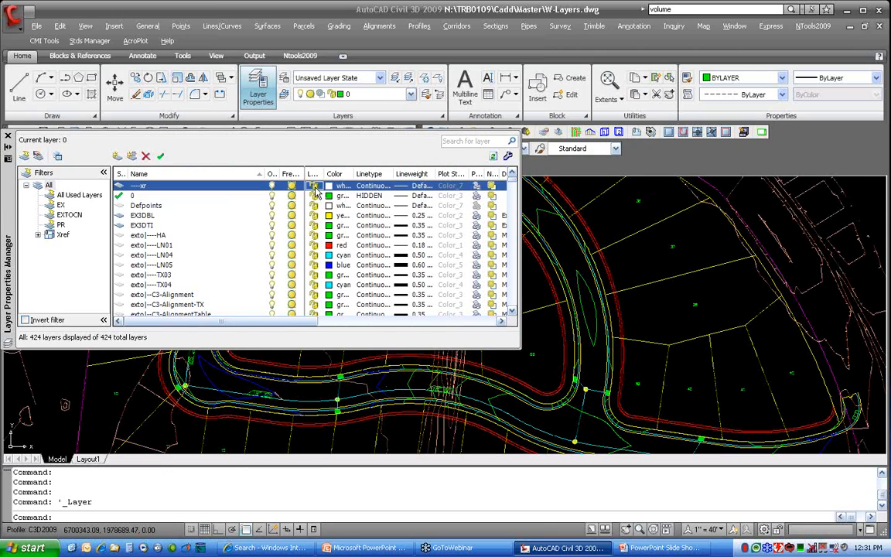
pyautogui.click(8, 136)
# Erase the three green zigzag line segments beside the site
pyautogui.scroll(-5, 348, 305)
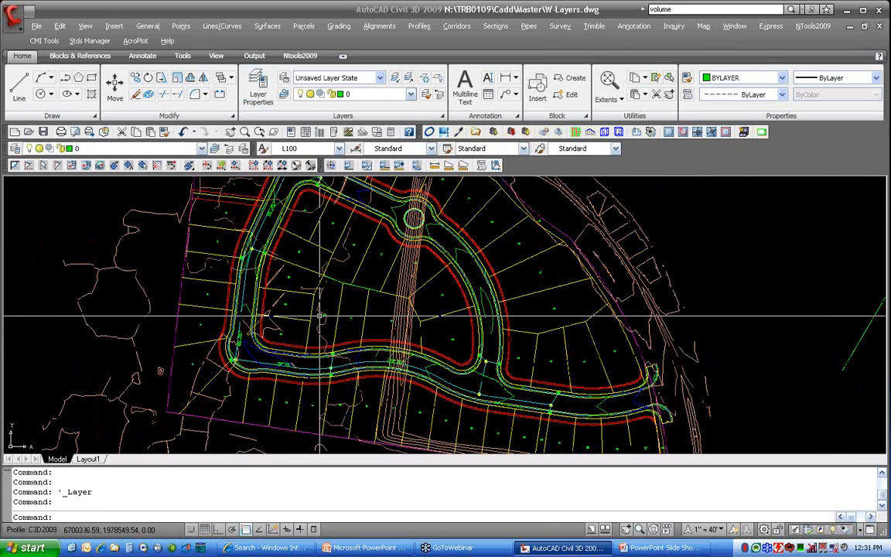
pyautogui.moveTo(354, 297)
pyautogui.mouseDown(button='middle')
pyautogui.moveTo(370, 321)
pyautogui.moveTo(406, 319)
pyautogui.mouseUp(button='middle')
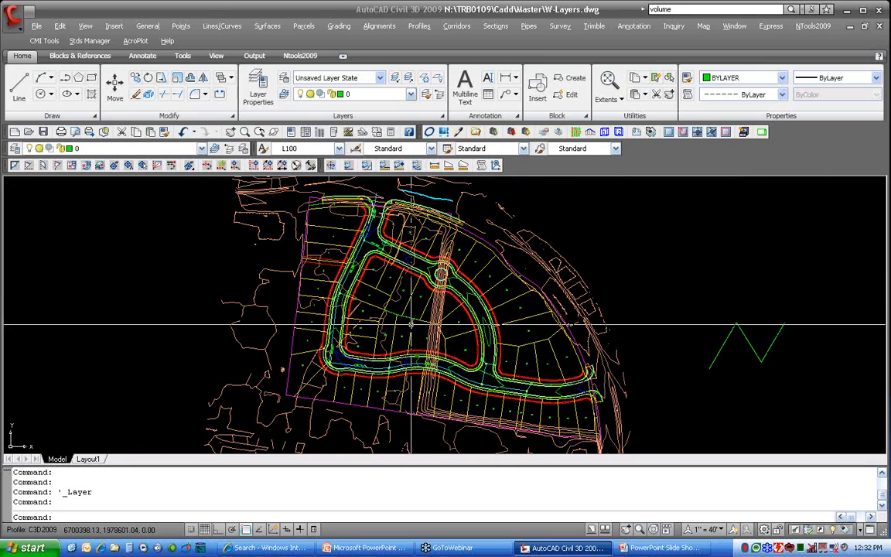
pyautogui.click(801, 369)
pyautogui.click(706, 318)
pyautogui.write('e')
pyautogui.press('Return')
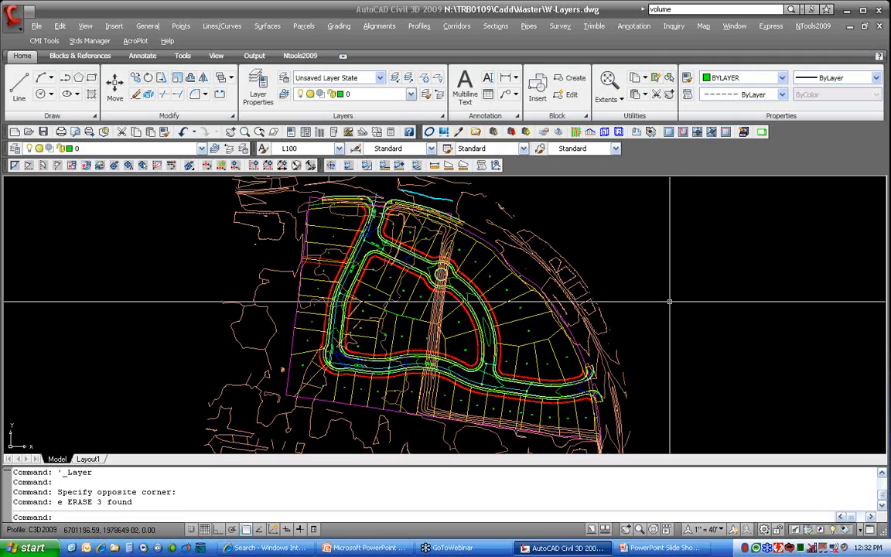
# Start an XCLIP on the orange existing-features xref with a new boundary, choosing Invert clip and the Polygonal boundary option
pyautogui.write('xclip')
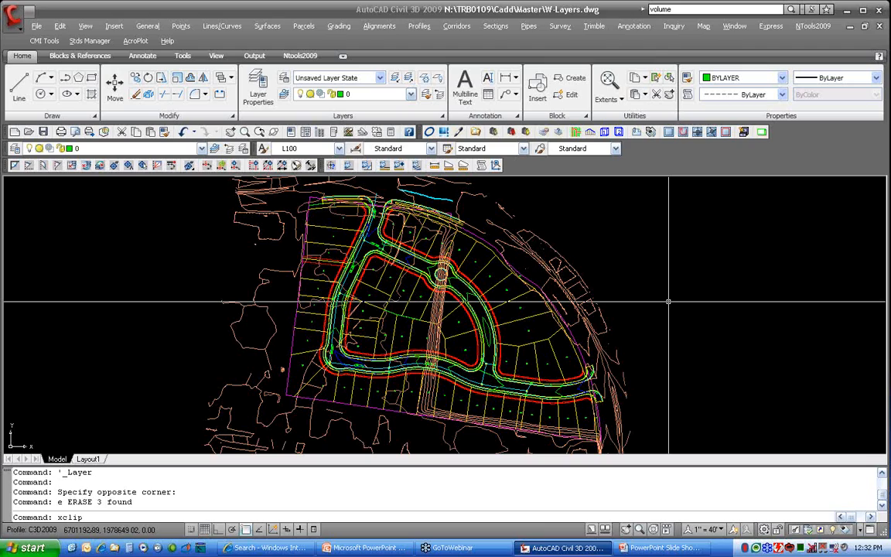
pyautogui.press('Return')
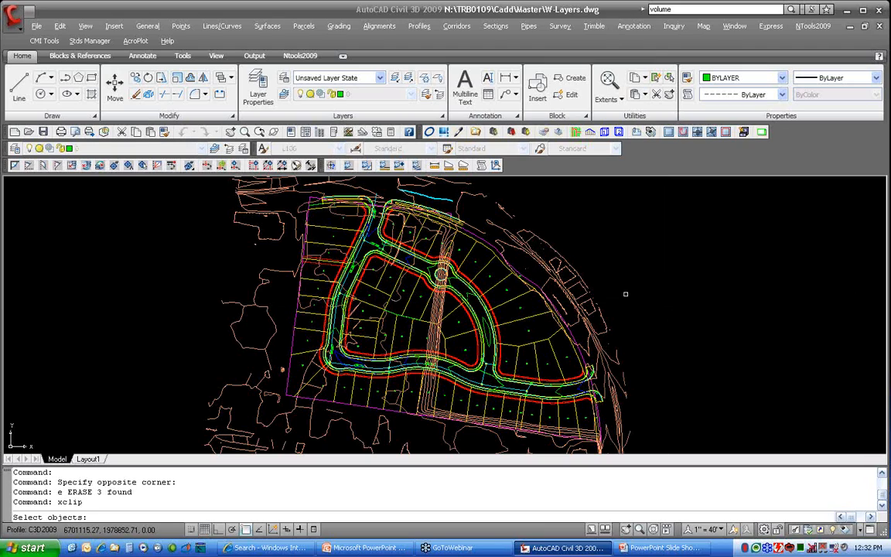
pyautogui.click(548, 245)
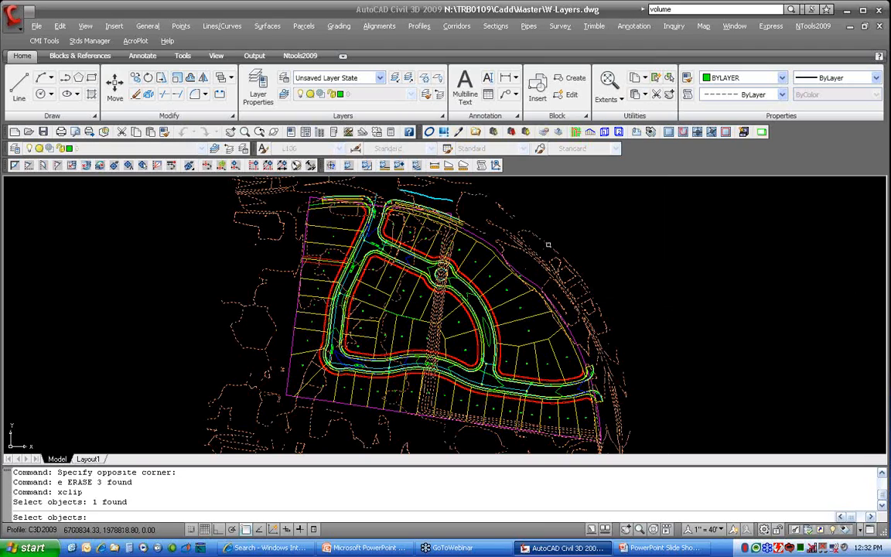
pyautogui.press('Return')
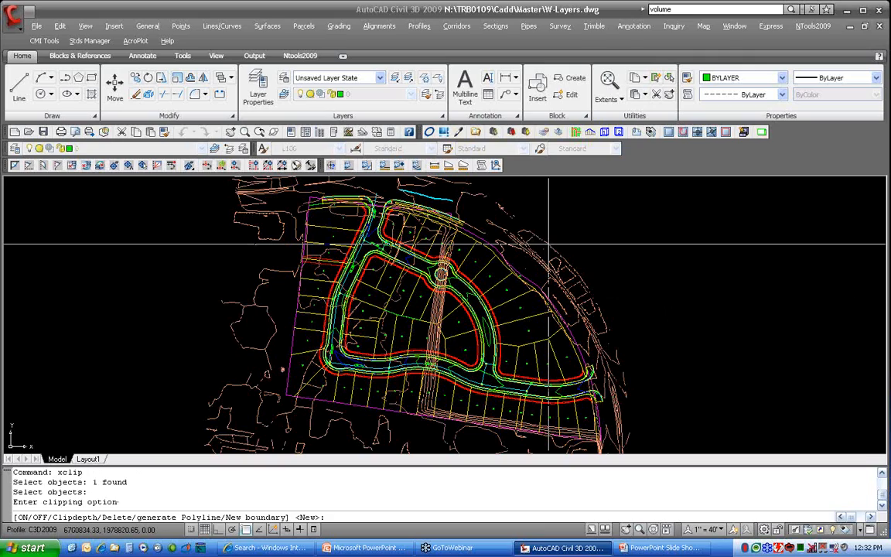
pyautogui.press('Return')
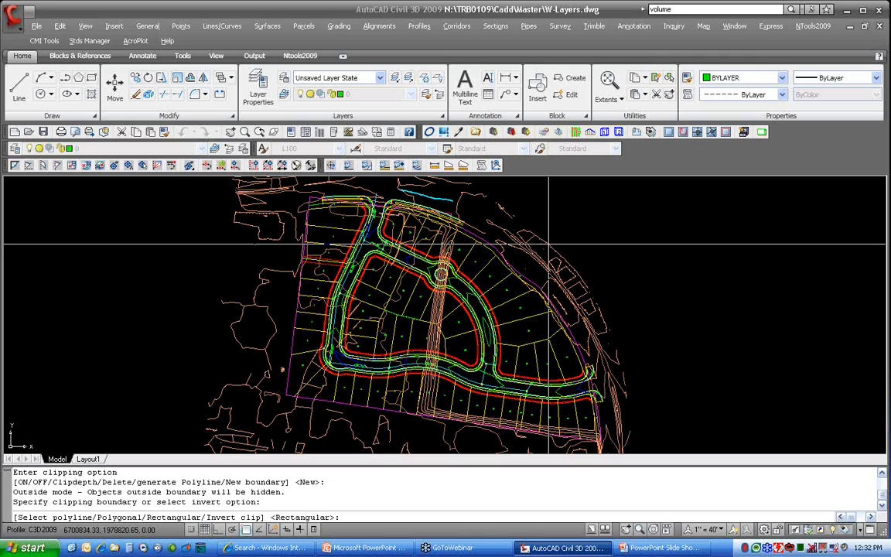
pyautogui.write('i')
pyautogui.press('Return')
pyautogui.write('ip')
pyautogui.press('Return')
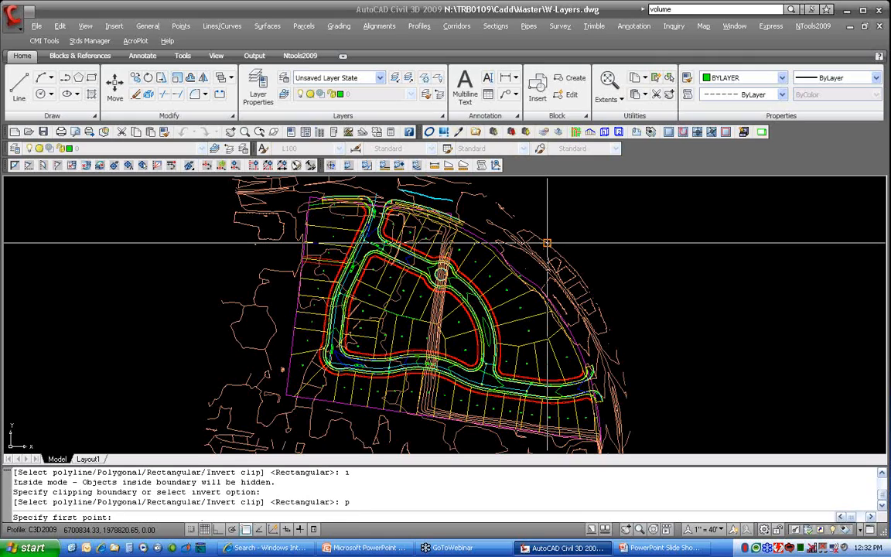
# Turn off object snap and trace the polygonal clipping boundary along the magenta site perimeter to hide the xref inside it
pyautogui.press('F3')
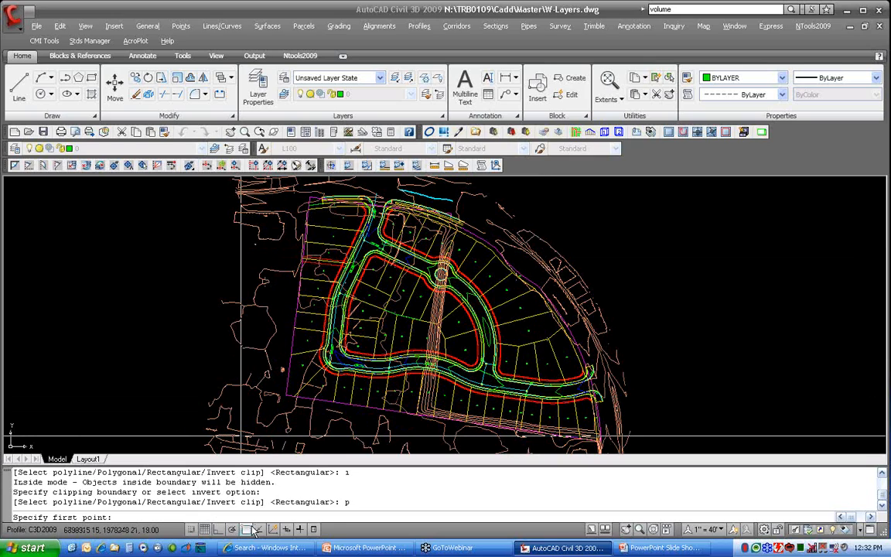
pyautogui.click(293, 397)
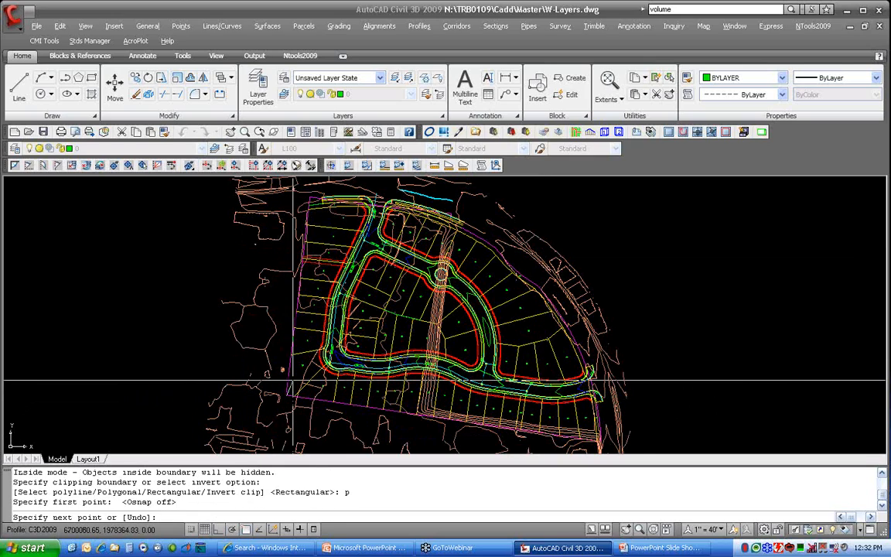
pyautogui.click(309, 196)
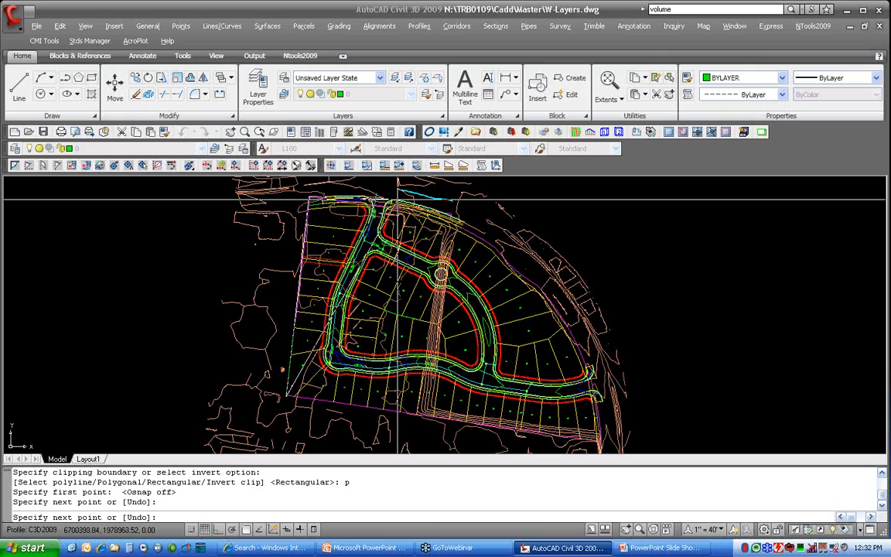
pyautogui.click(393, 200)
pyautogui.click(467, 219)
pyautogui.click(494, 244)
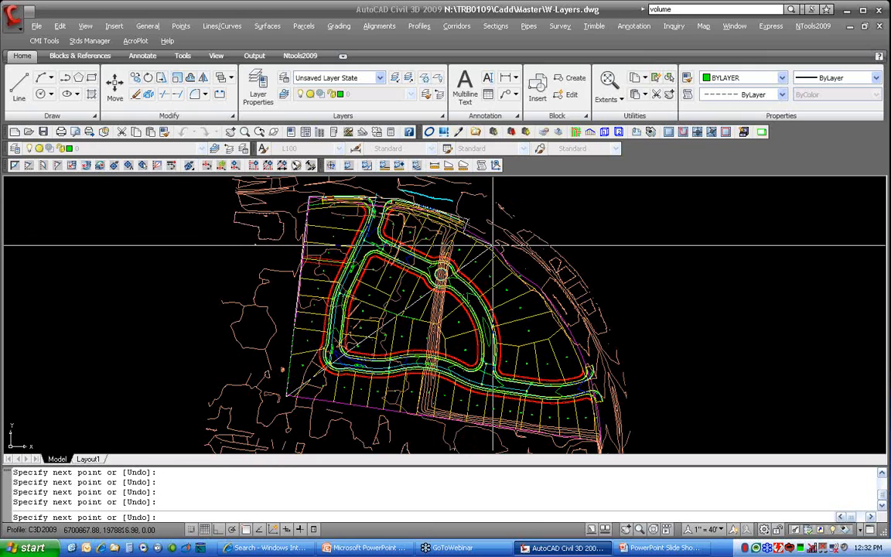
pyautogui.click(543, 290)
pyautogui.click(586, 353)
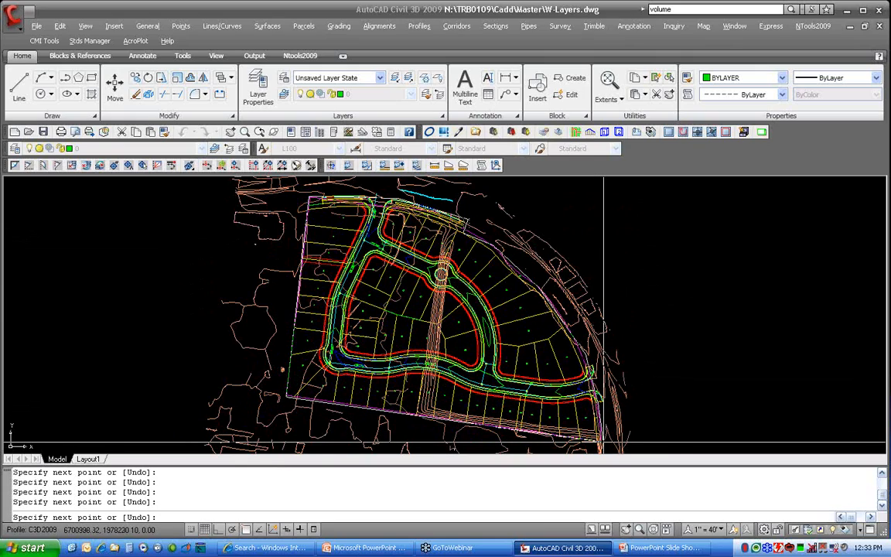
pyautogui.press('Return')
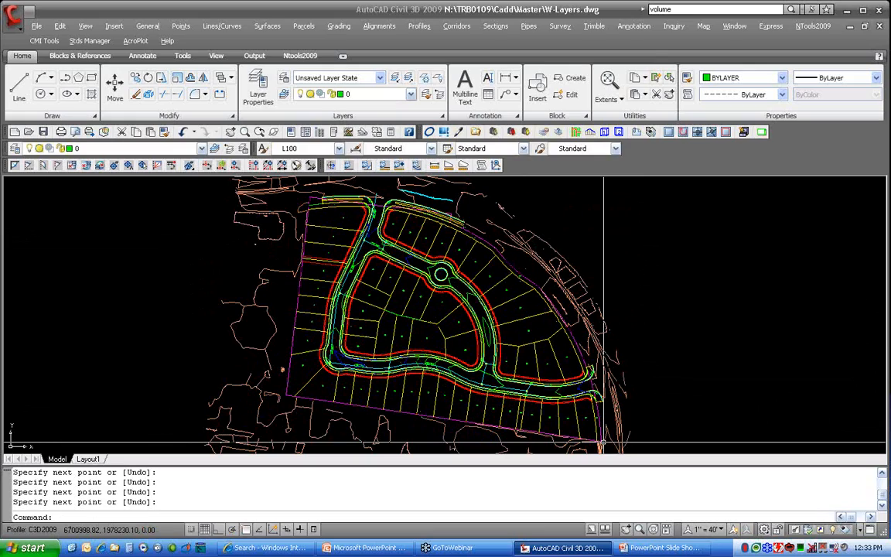